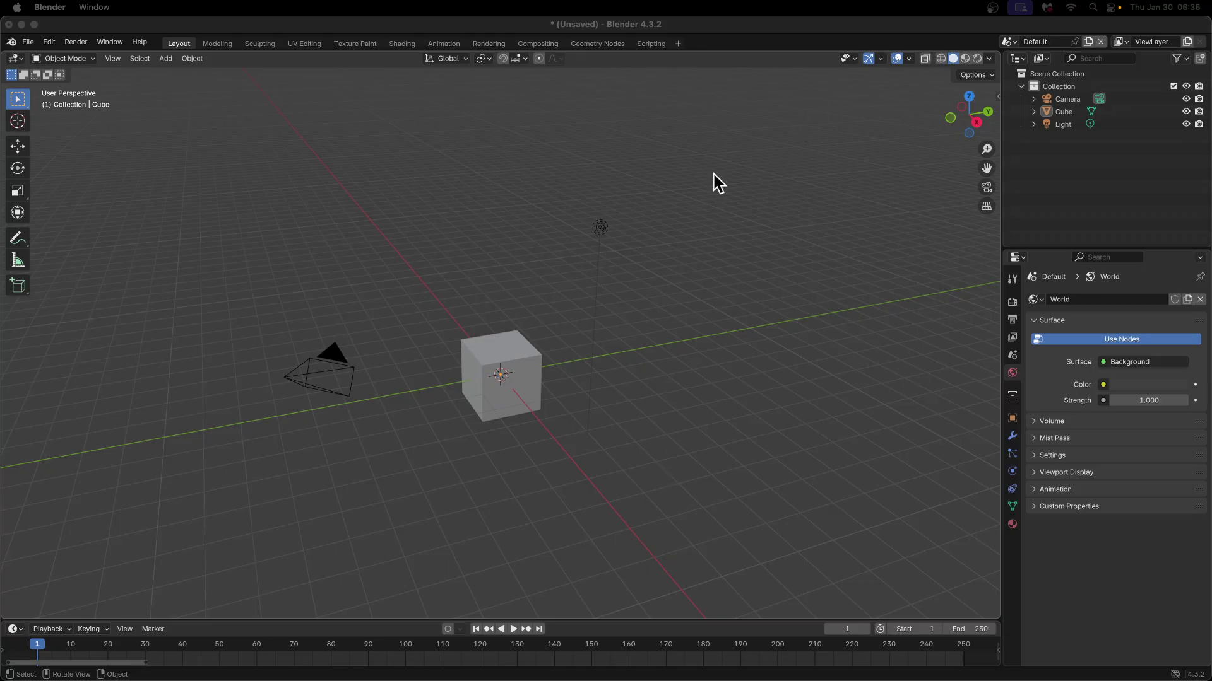
# Step: Switch to the Fulldome scene to view its contents, and return to the Default scene
pyautogui.click(710, 29)
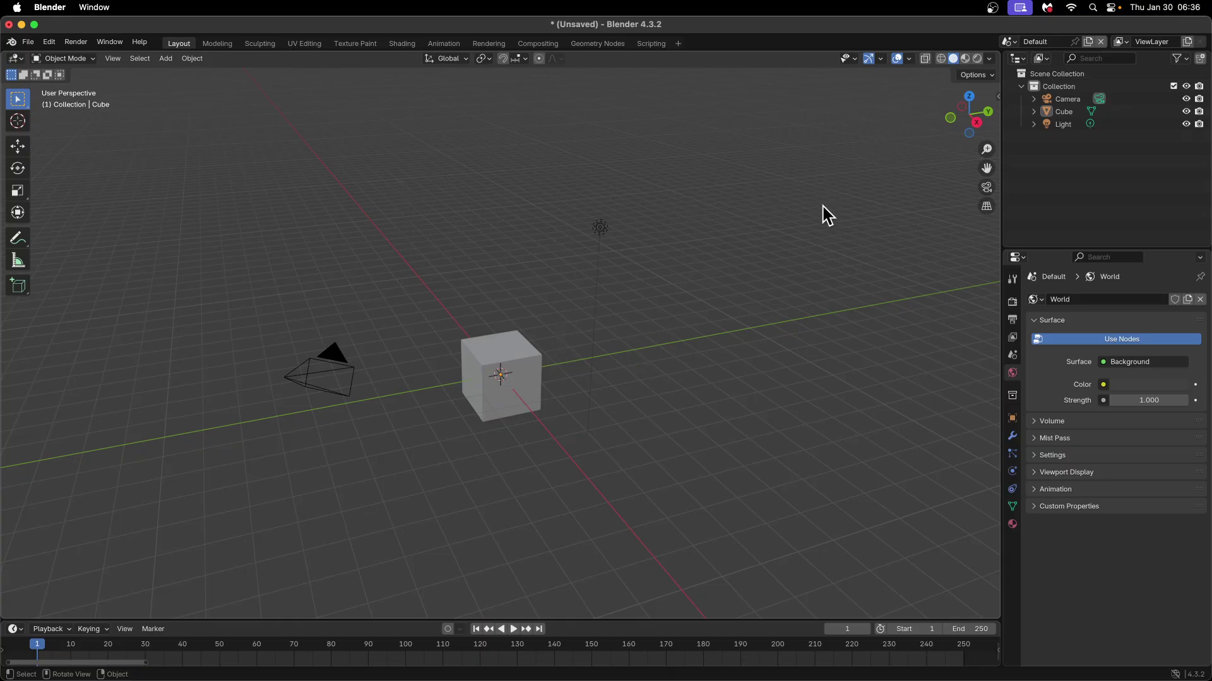
pyautogui.click(1009, 41)
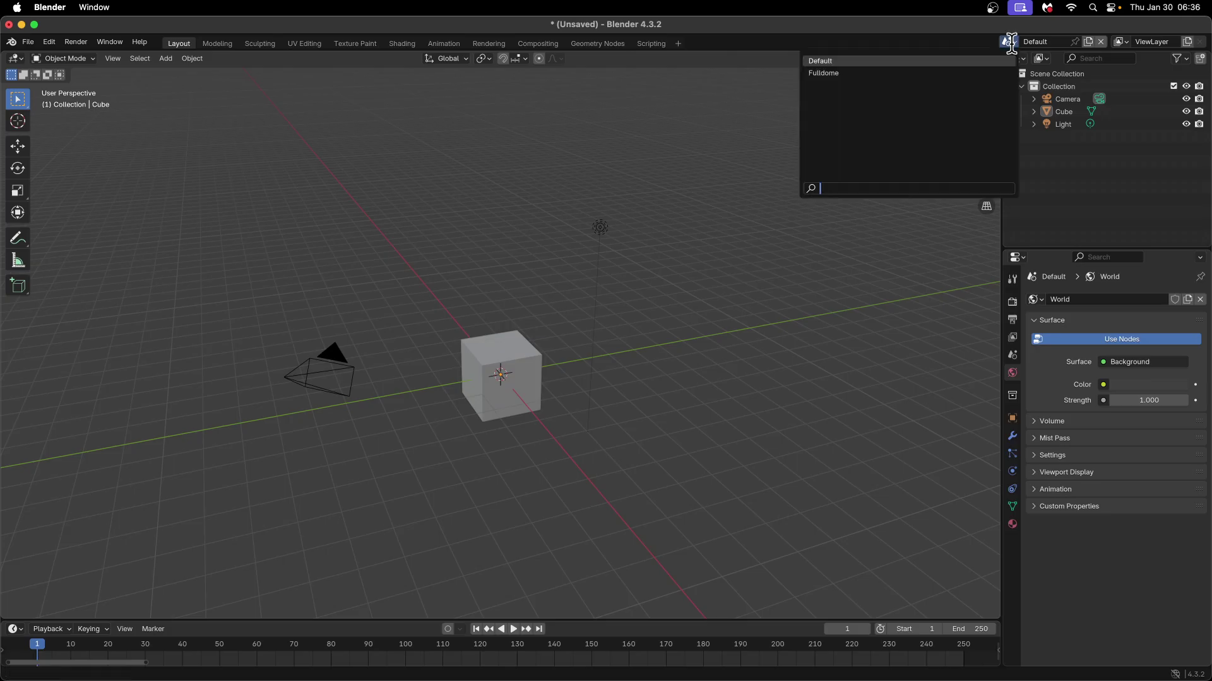
pyautogui.click(859, 74)
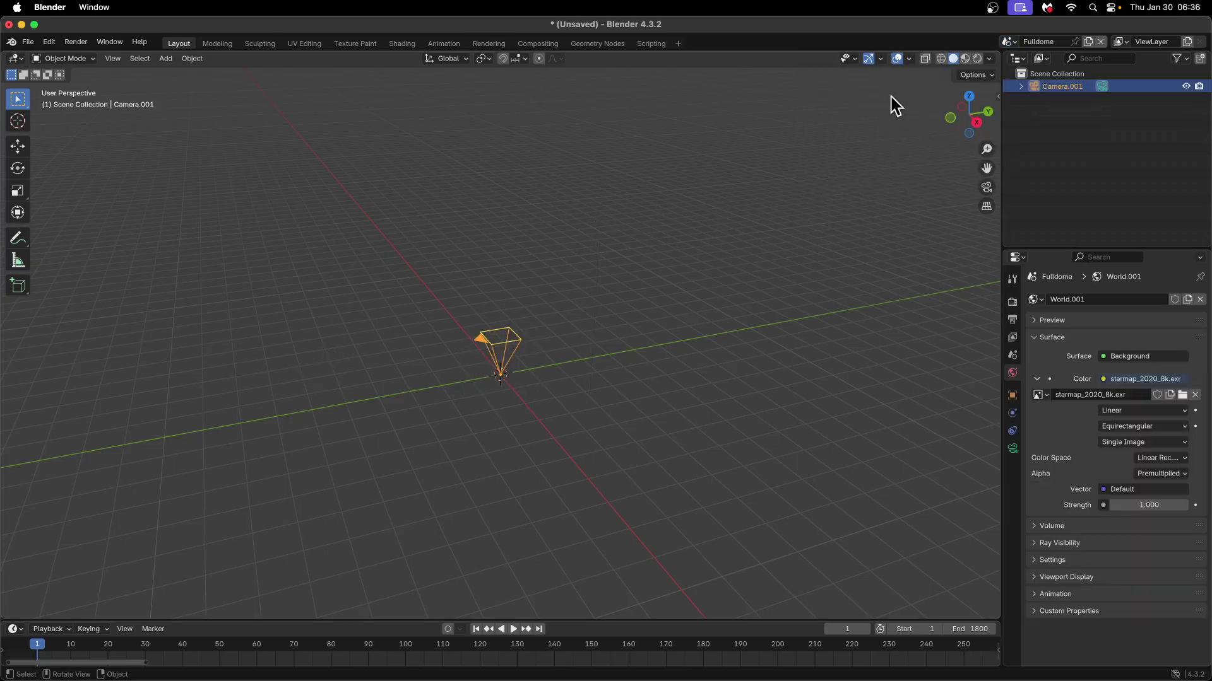
pyautogui.click(1011, 42)
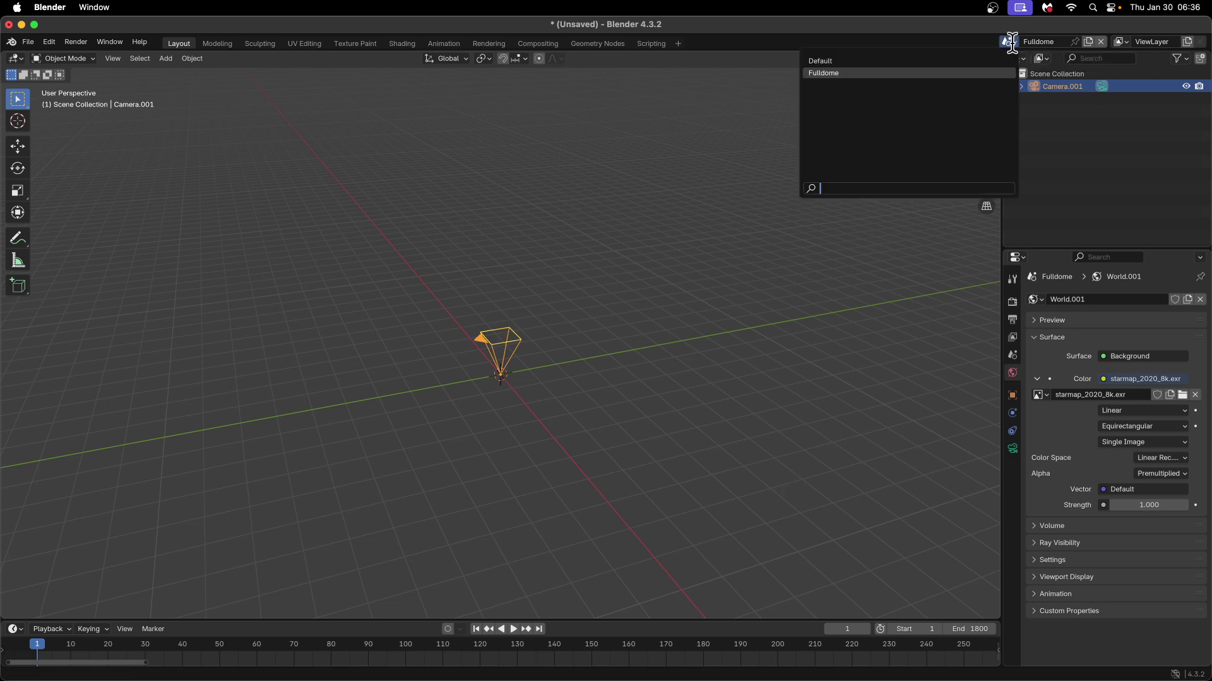
pyautogui.click(1010, 42)
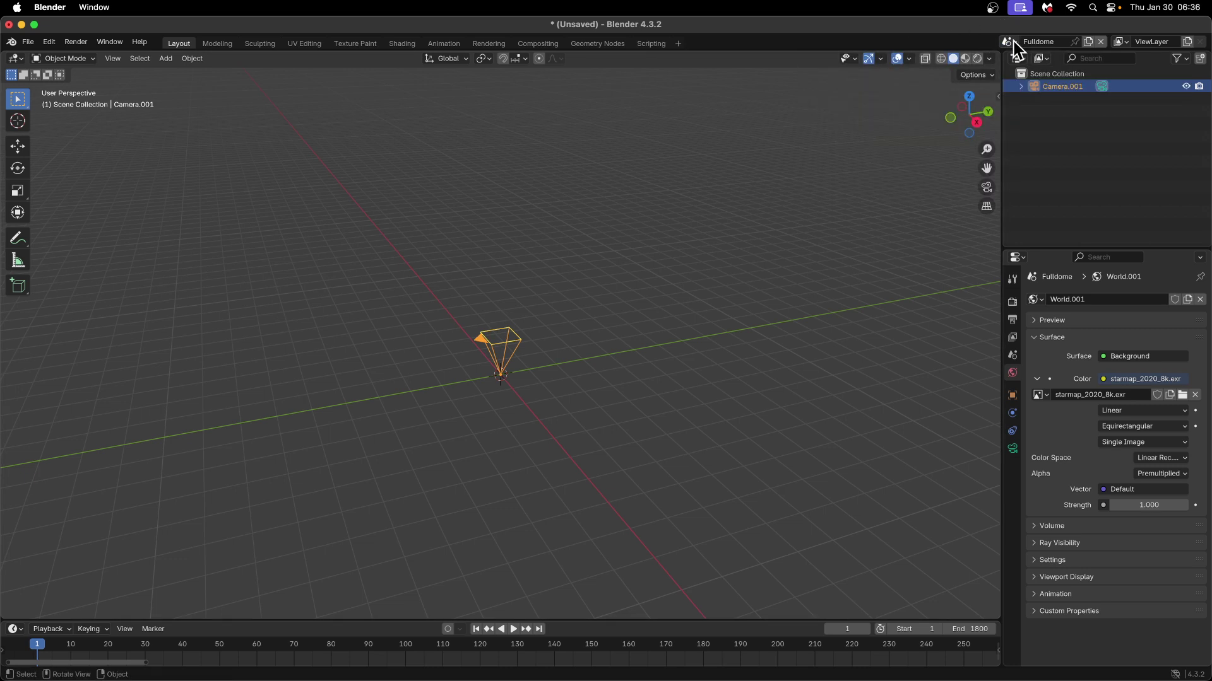
pyautogui.click(1012, 41)
pyautogui.click(973, 60)
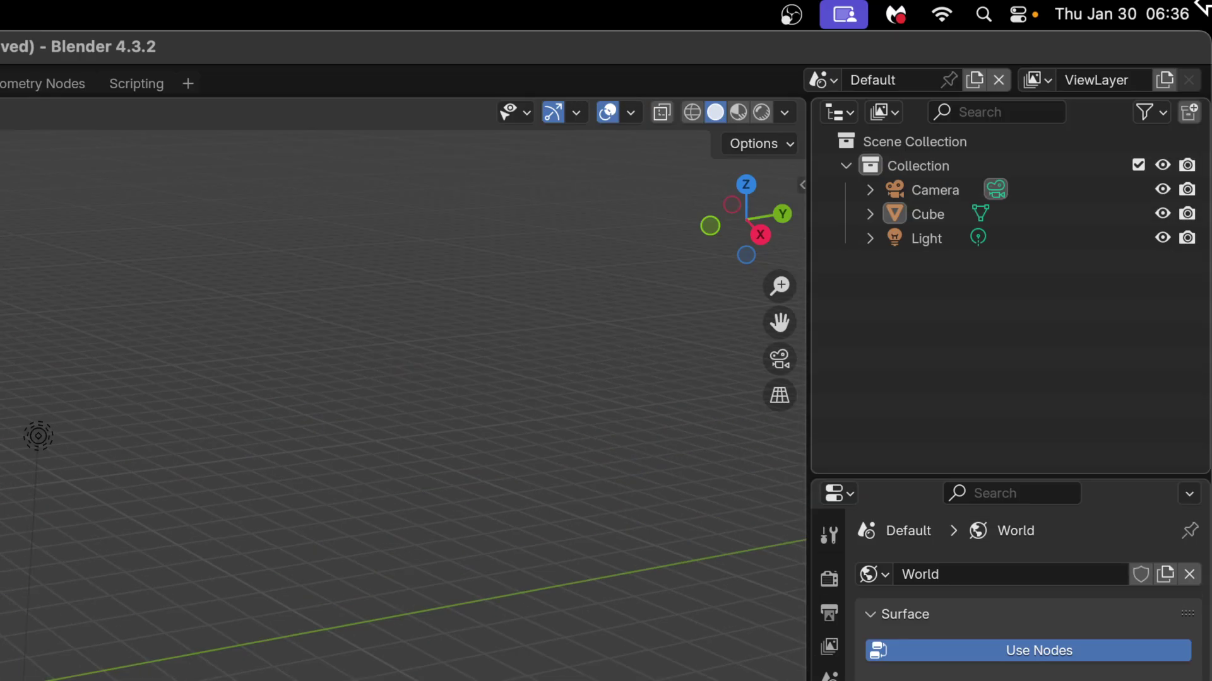
# Step: Create a new empty scene and widen the Outliner and Properties area
pyautogui.click(973, 82)
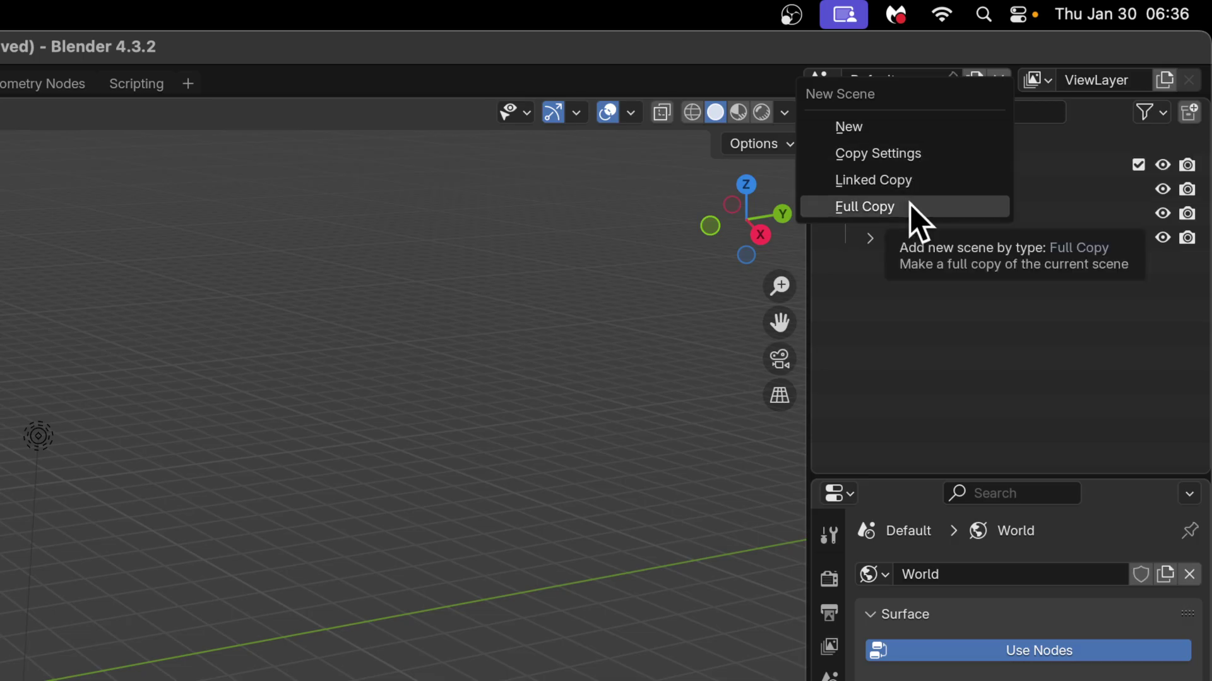
pyautogui.click(903, 127)
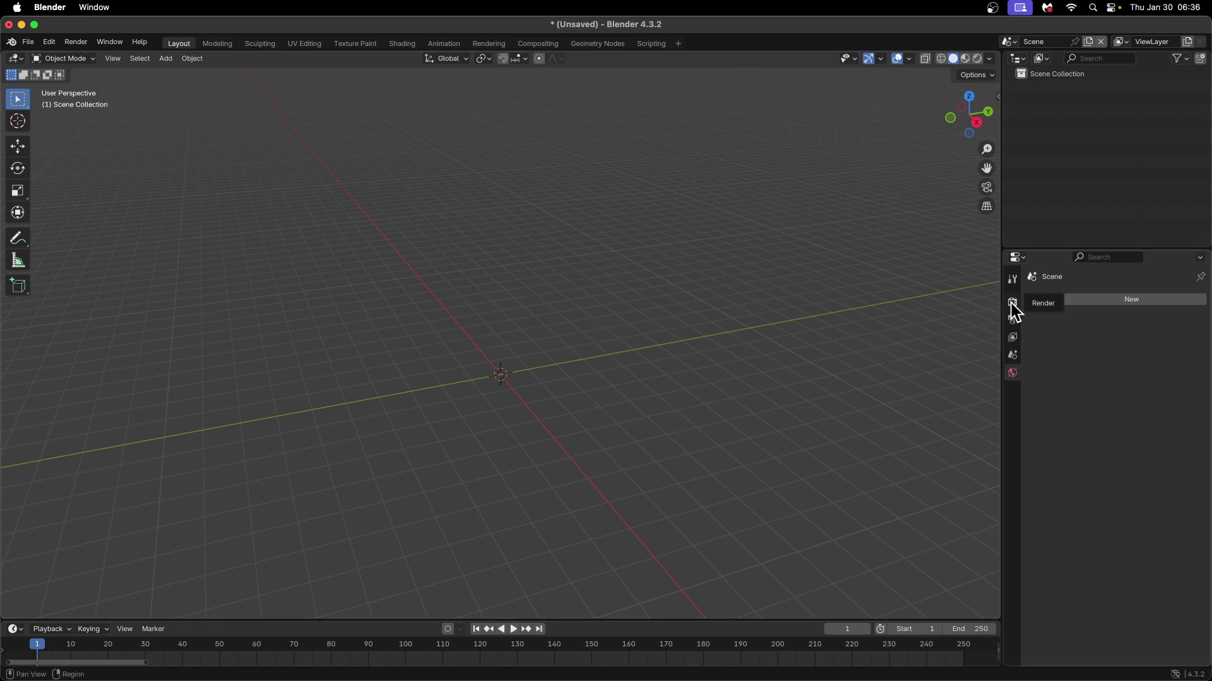
pyautogui.moveTo(1000, 295); pyautogui.dragTo(949, 305)
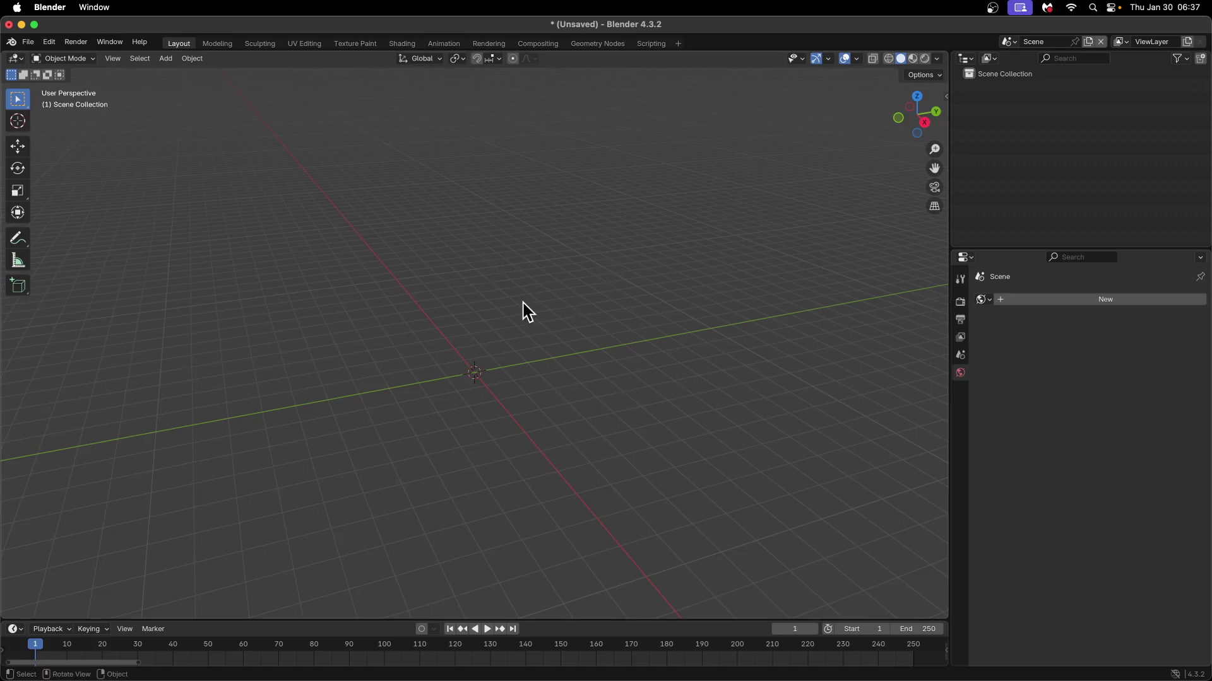
# Step: Add a camera at the world origin of the new scene
pyautogui.click(167, 59)
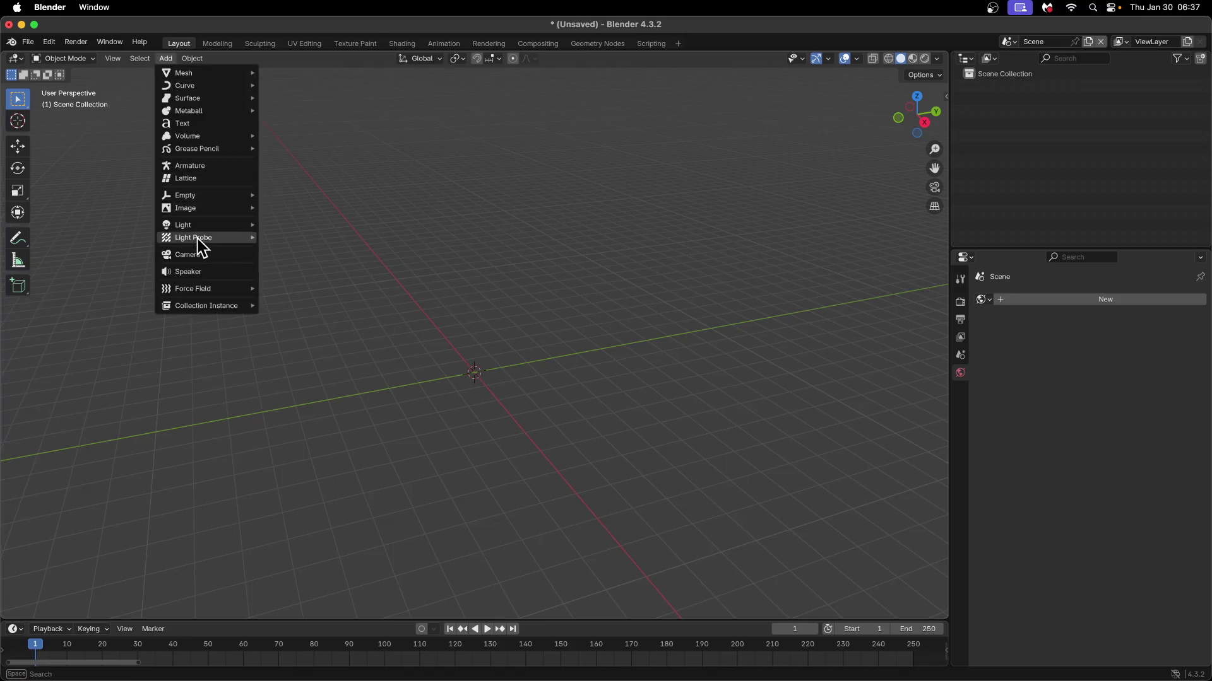
pyautogui.click(203, 255)
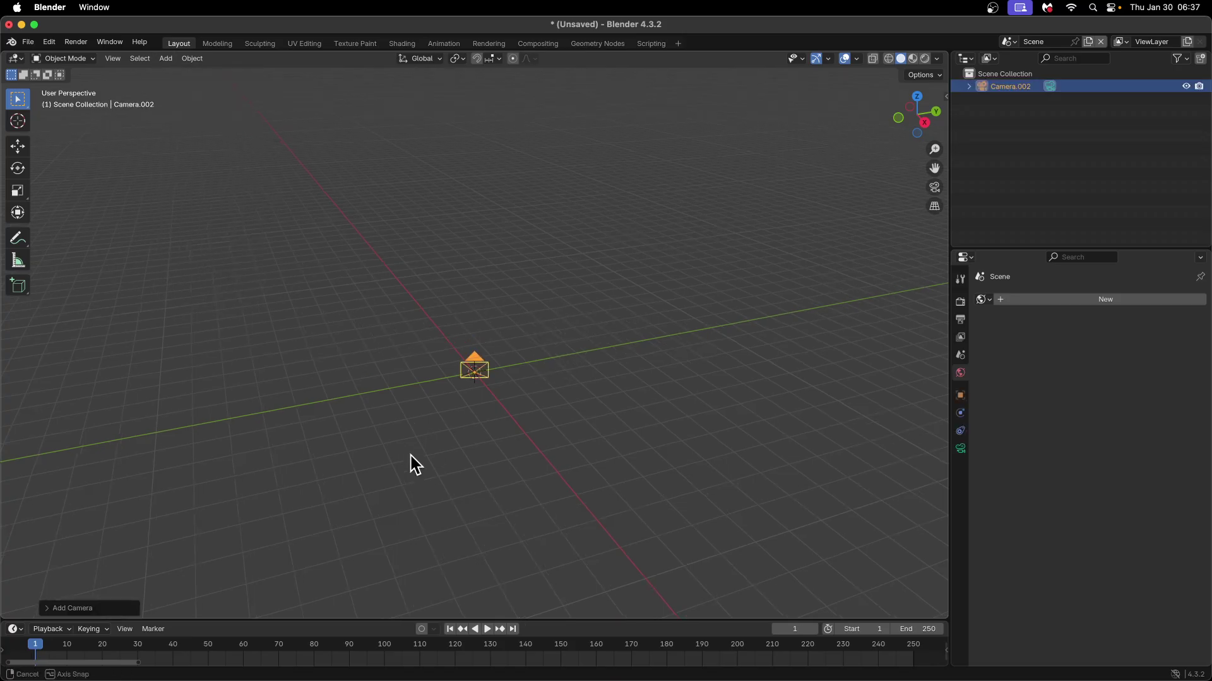
pyautogui.moveTo(414, 463); pyautogui.dragTo(784, 338, button='middle')
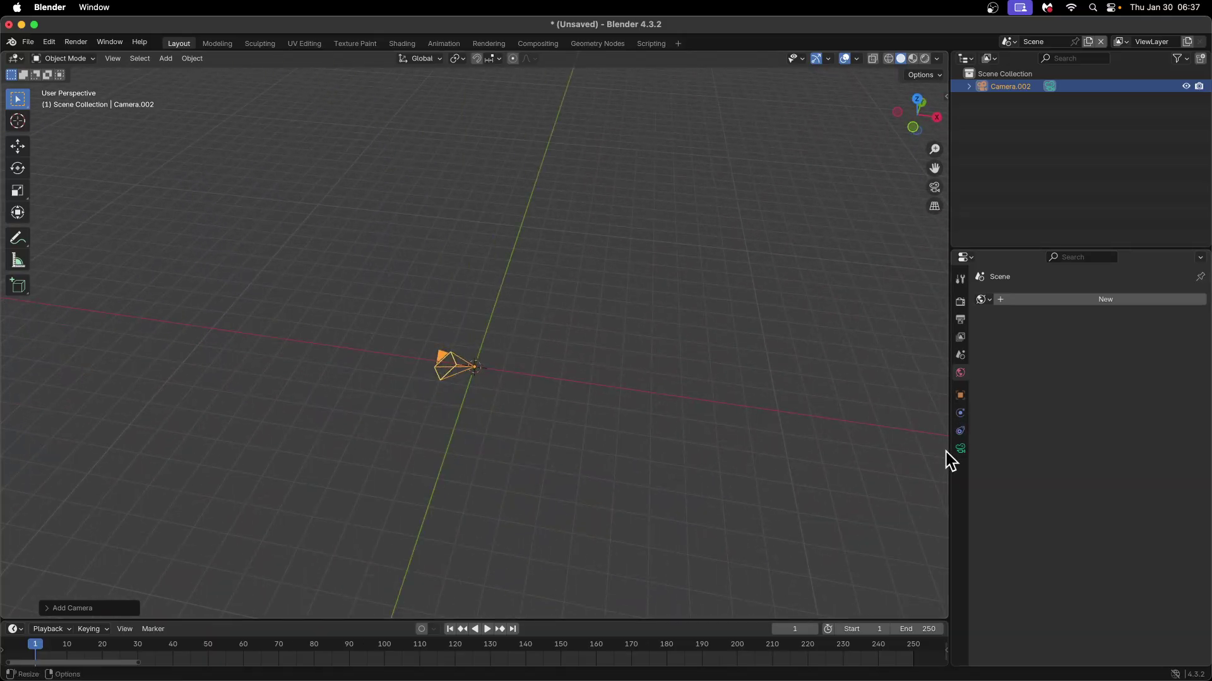
# Step: Set the new camera's X, Y and Z rotation to 0°
pyautogui.click(960, 449)
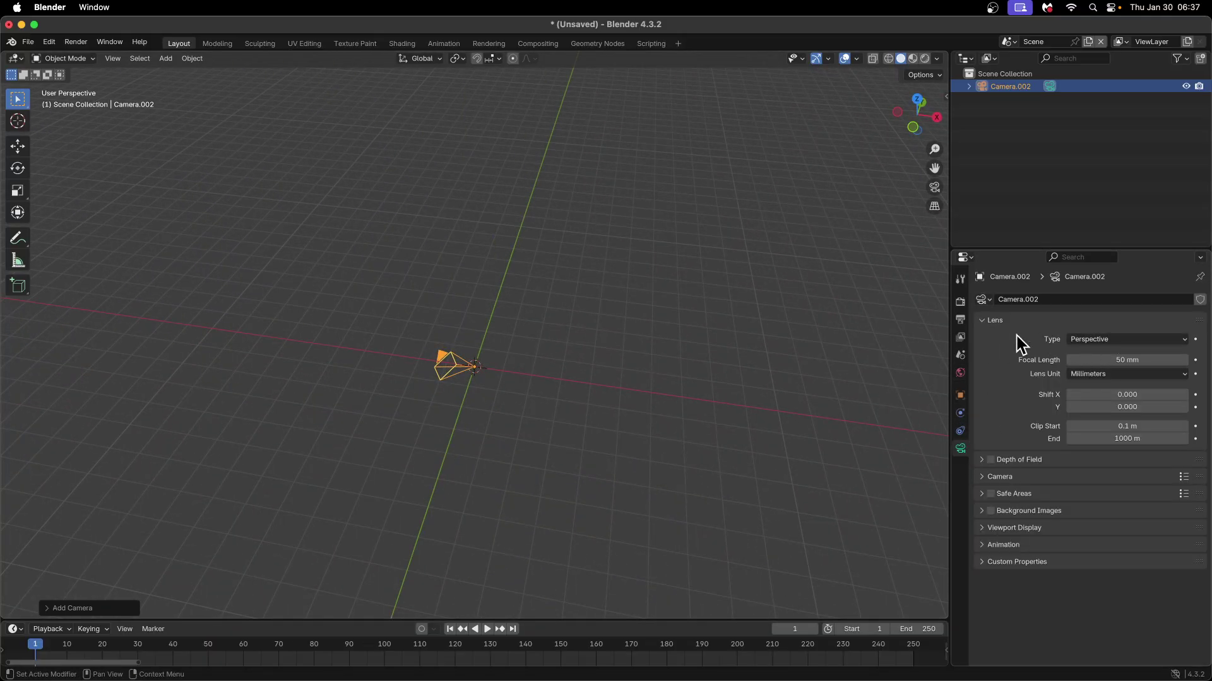
pyautogui.click(959, 396)
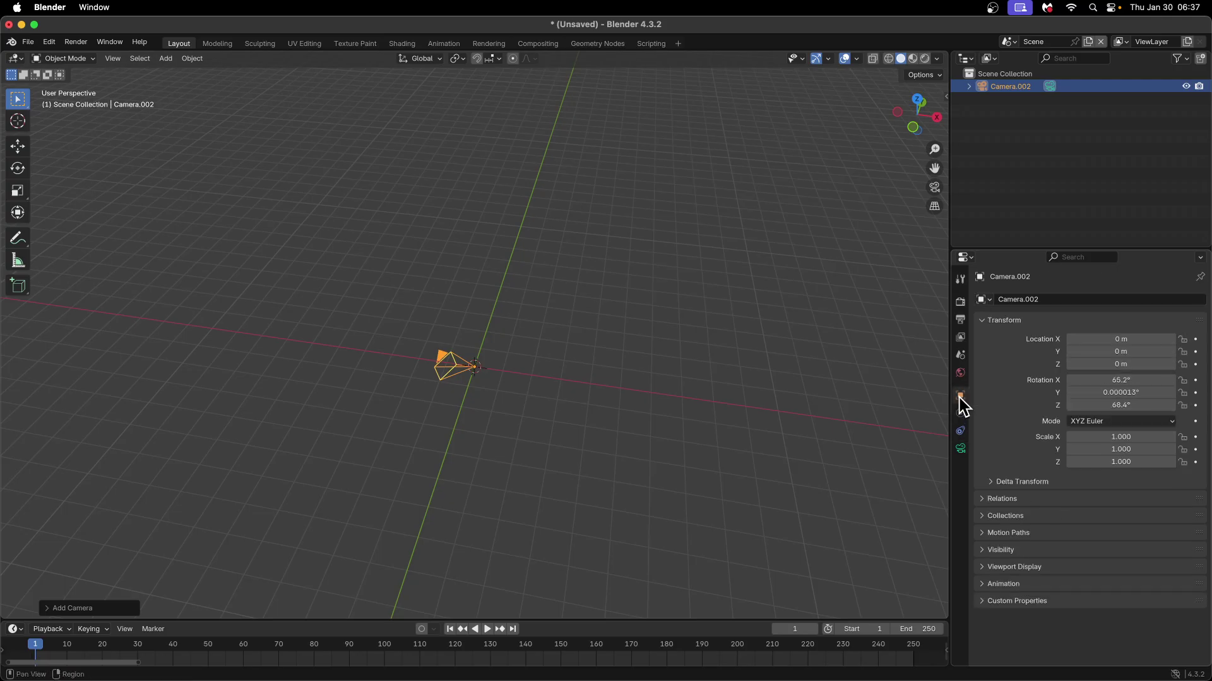
pyautogui.click(1117, 382)
pyautogui.write('0')
pyautogui.press('Tab')
pyautogui.write('0')
pyautogui.press('Tab')
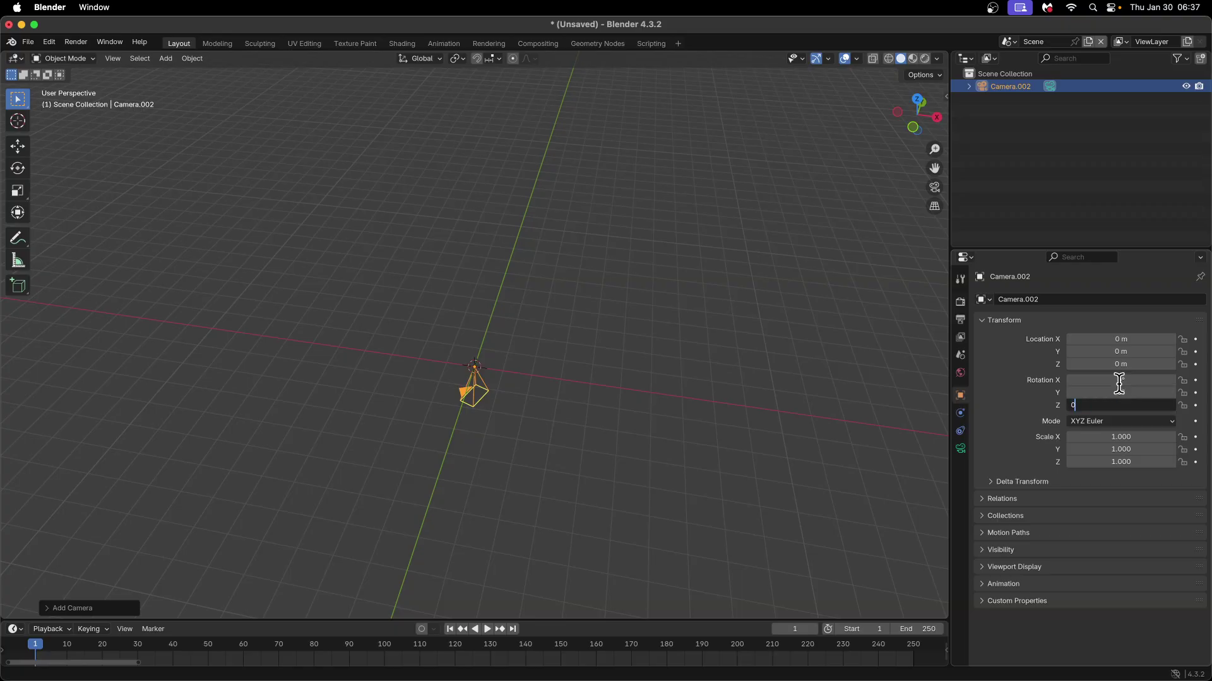
pyautogui.write('0')
pyautogui.press('Return')
pyautogui.moveTo(805, 500); pyautogui.dragTo(511, 396, button='middle')
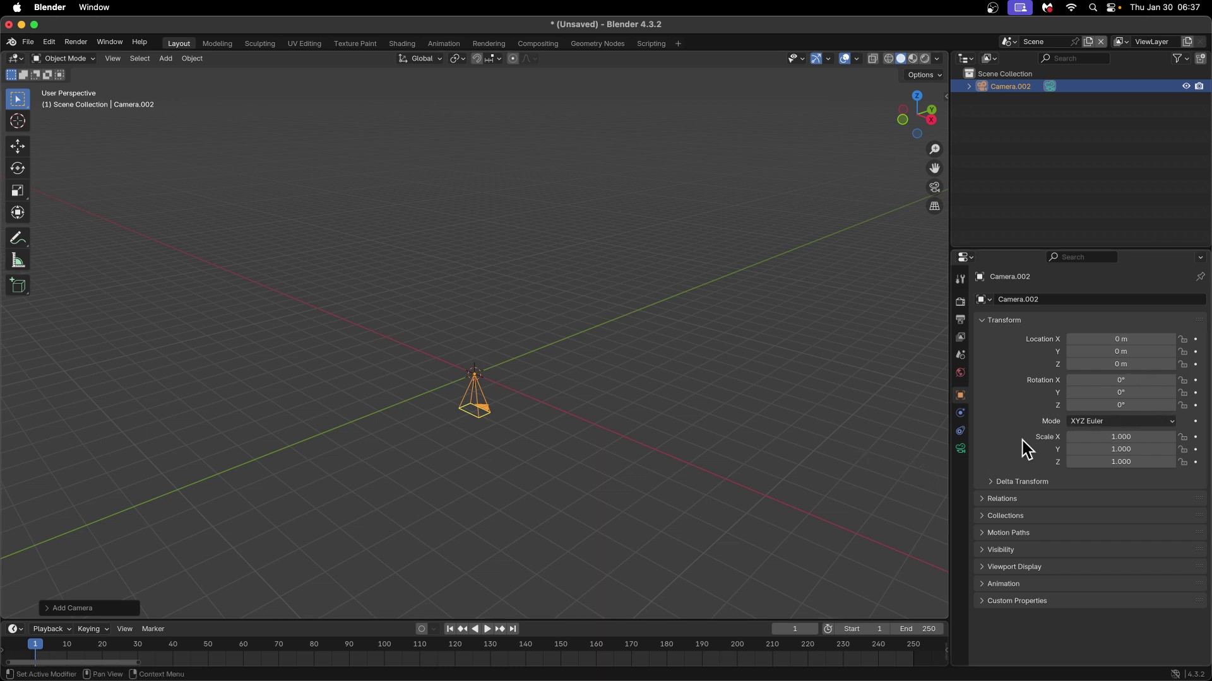
# Step: Try an X rotation of -90° on the camera
pyautogui.click(1131, 381)
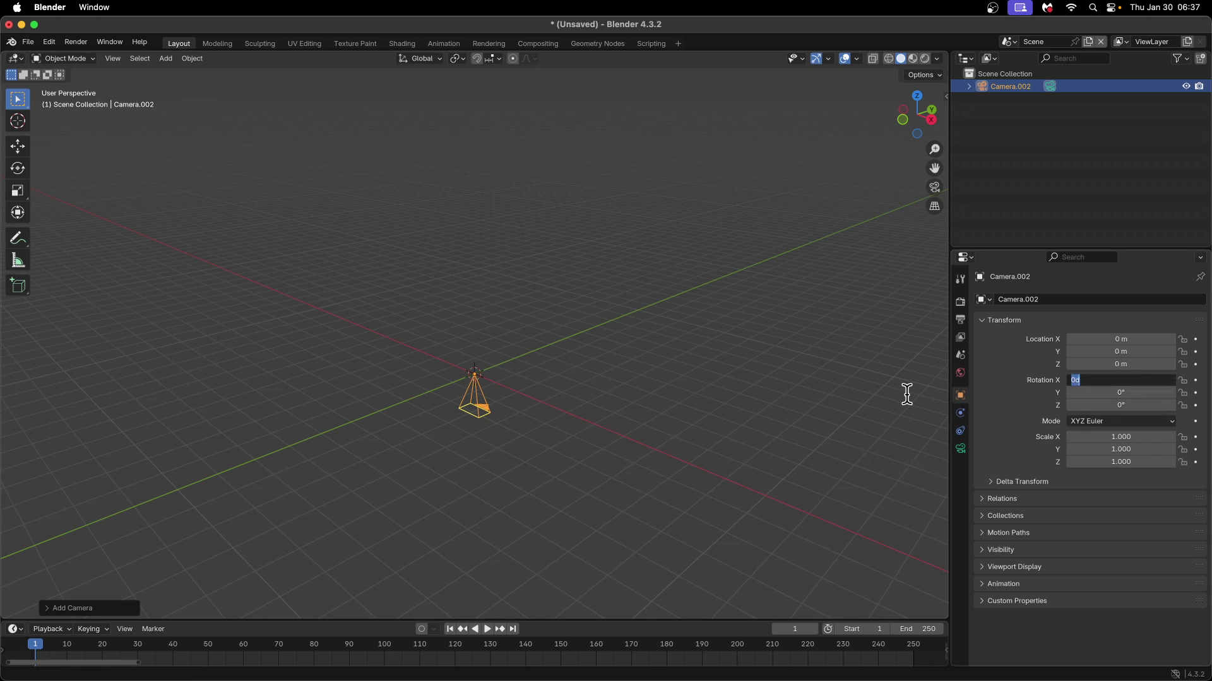
pyautogui.write('-90')
pyautogui.press('Return')
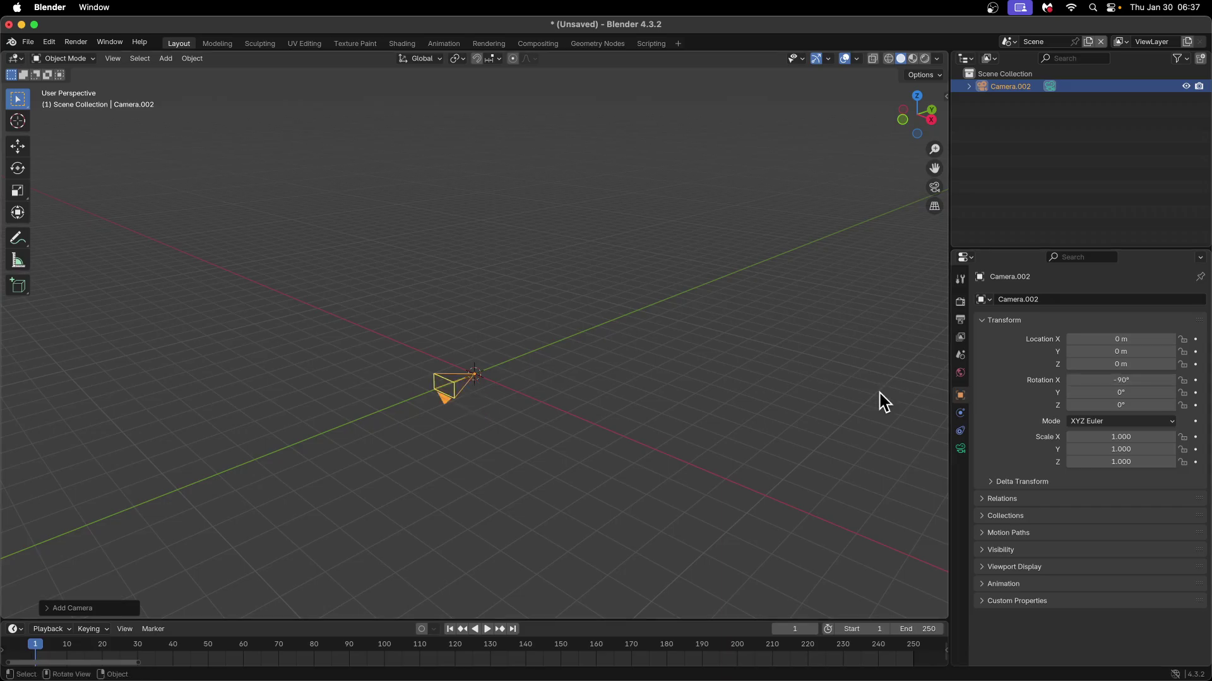
# Step: Set the camera's X rotation to 90° so it points along the positive Y axis
pyautogui.click(1117, 380)
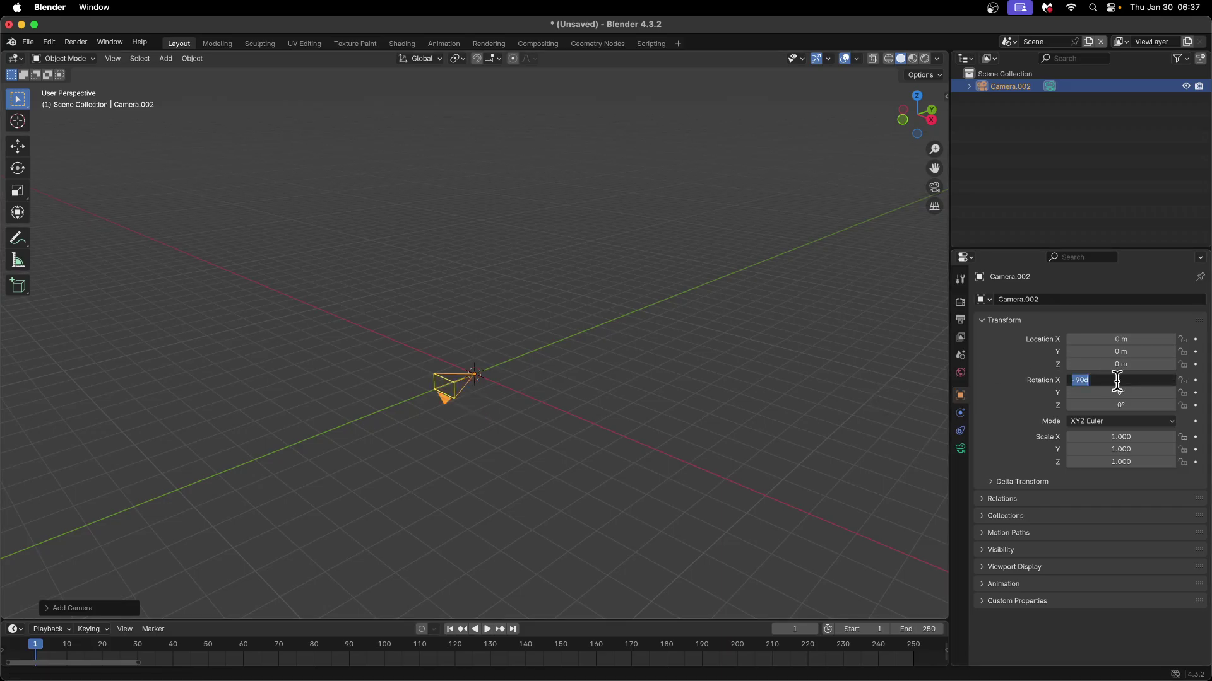
pyautogui.write('90')
pyautogui.press('Return')
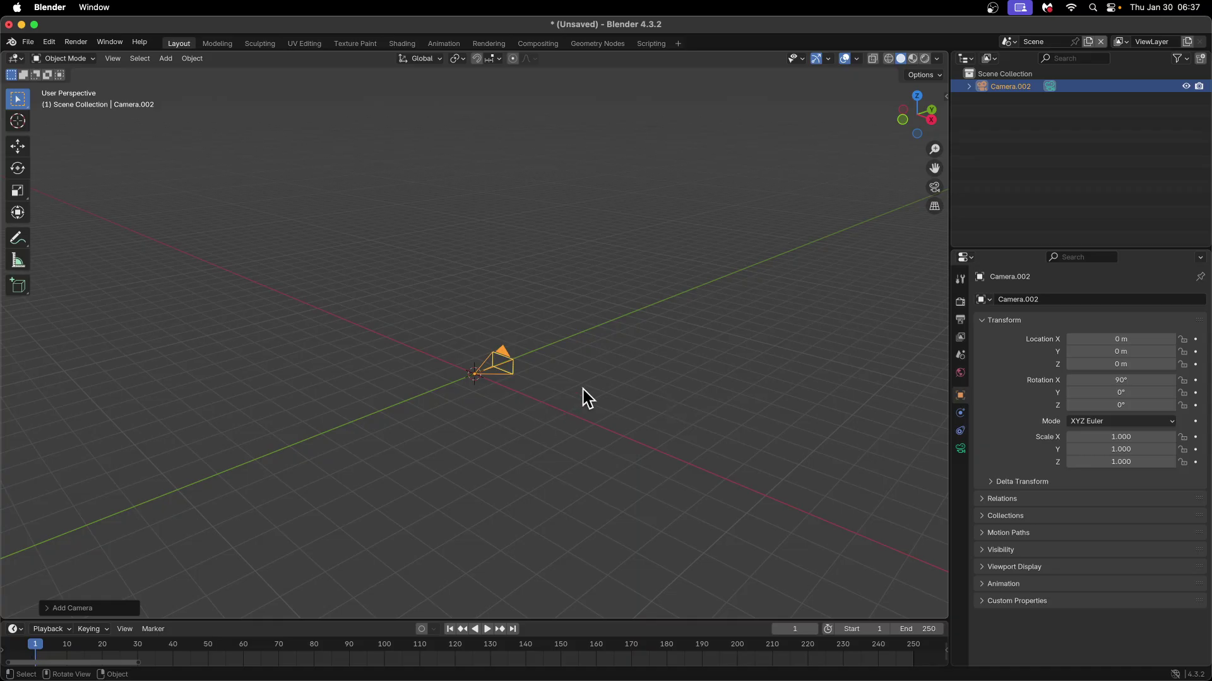
pyautogui.moveTo(560, 439); pyautogui.dragTo(646, 433, button='middle')
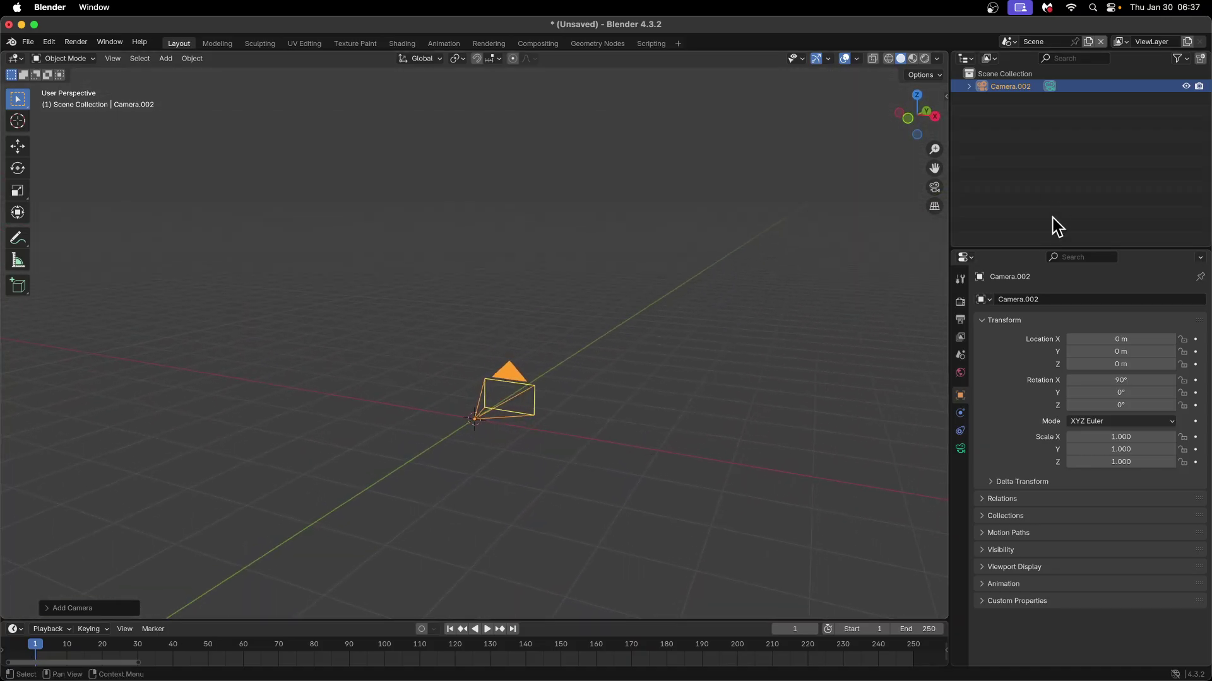
# Step: Change the scene's render engine to Cycles
pyautogui.click(959, 303)
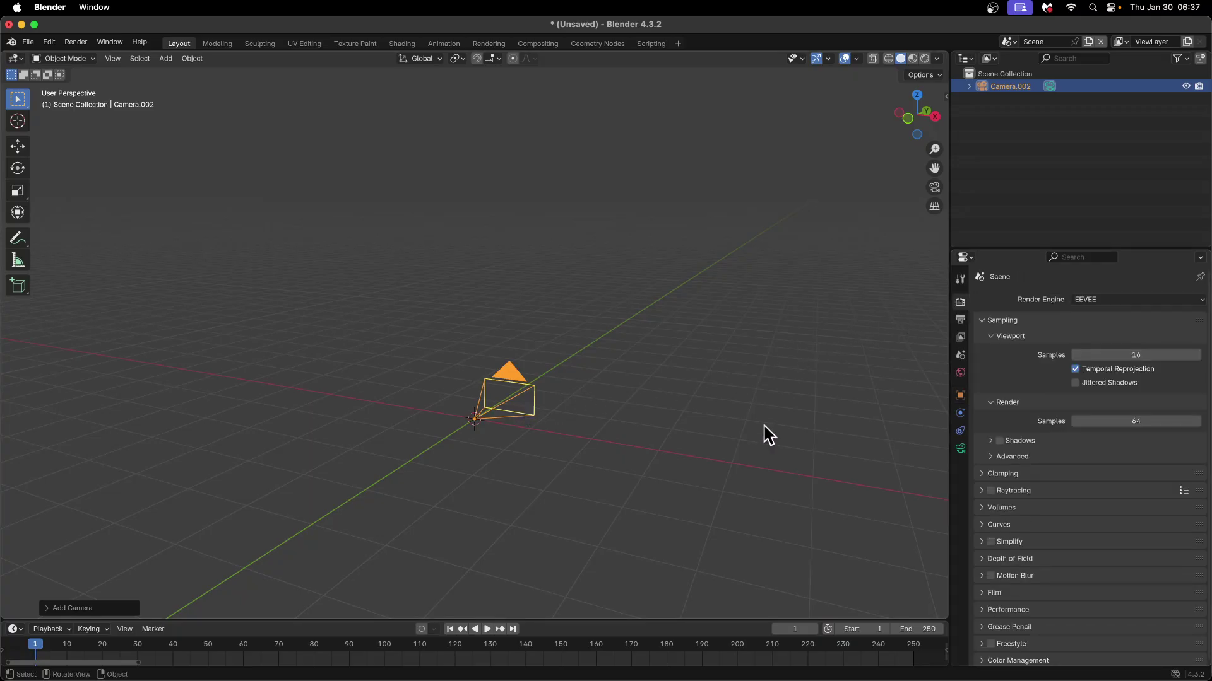
pyautogui.click(1116, 300)
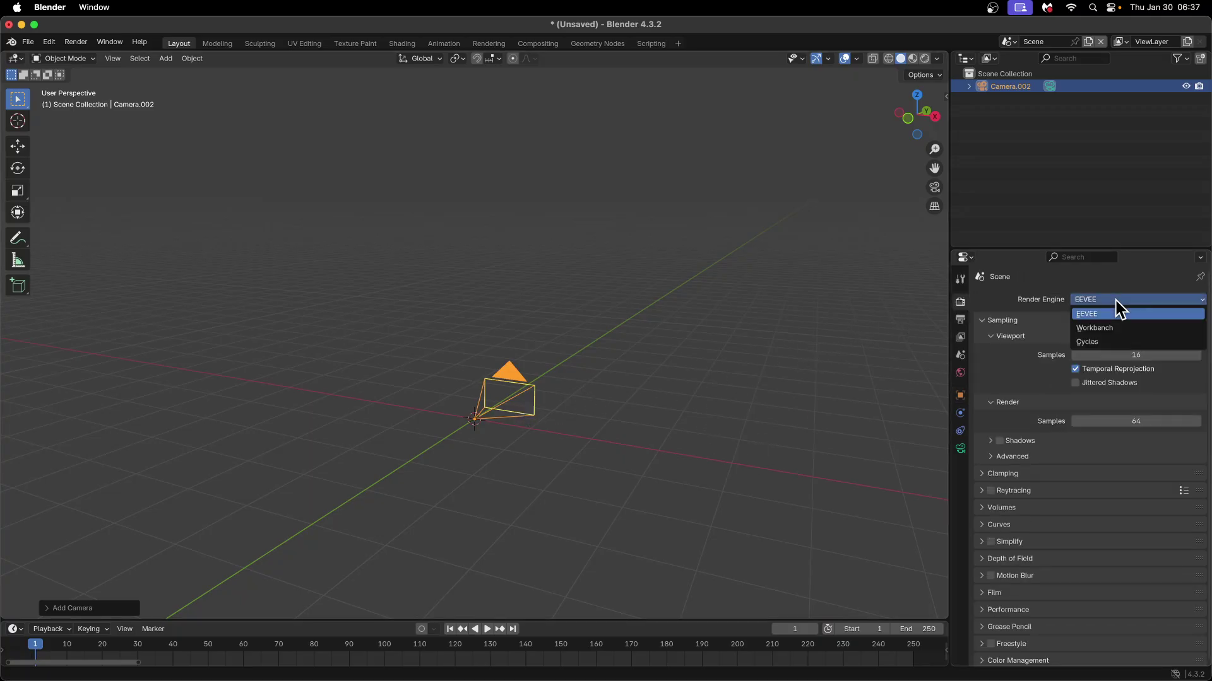
pyautogui.click(1103, 342)
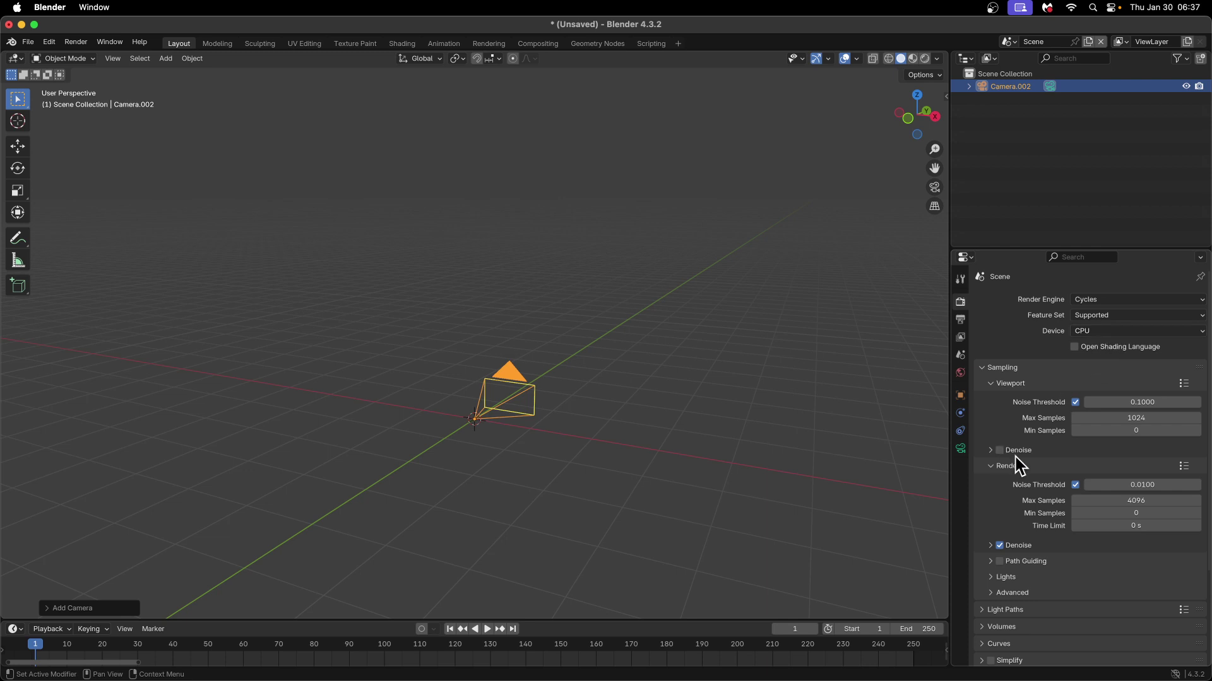
# Step: Set the sampling noise threshold to 1 for the viewport and 0.1 for the render
pyautogui.scroll(-1, 1019, 395)
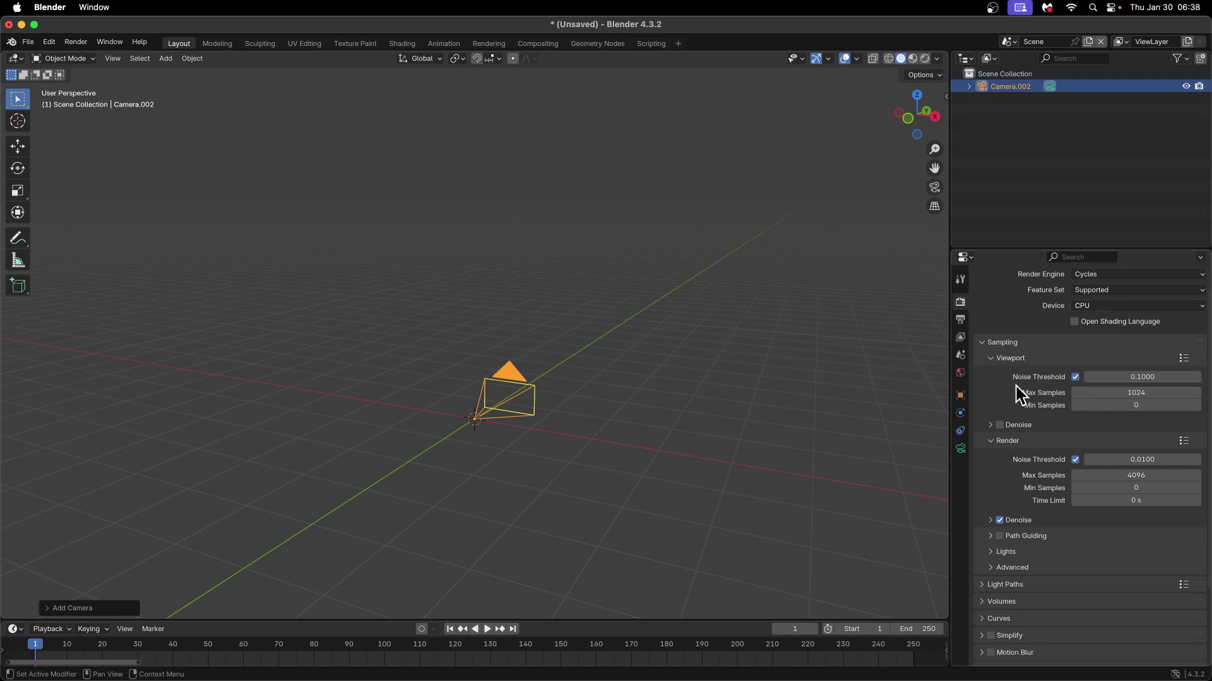
pyautogui.click(1109, 377)
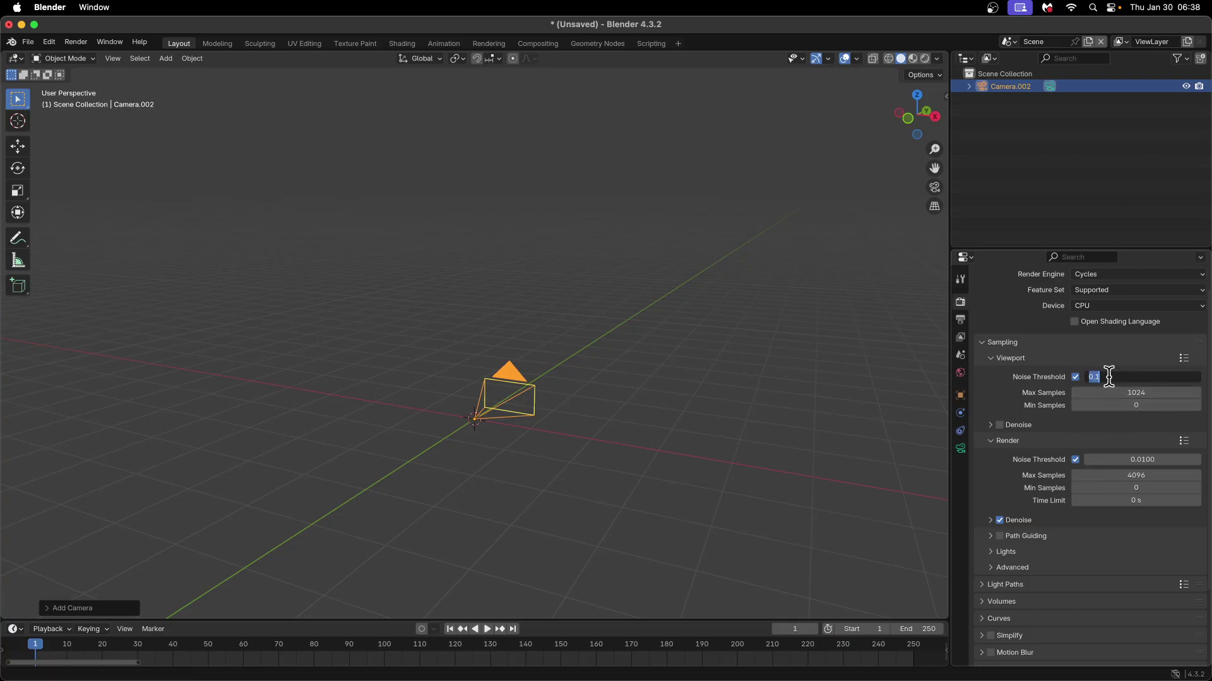
pyautogui.write('1')
pyautogui.press('Return')
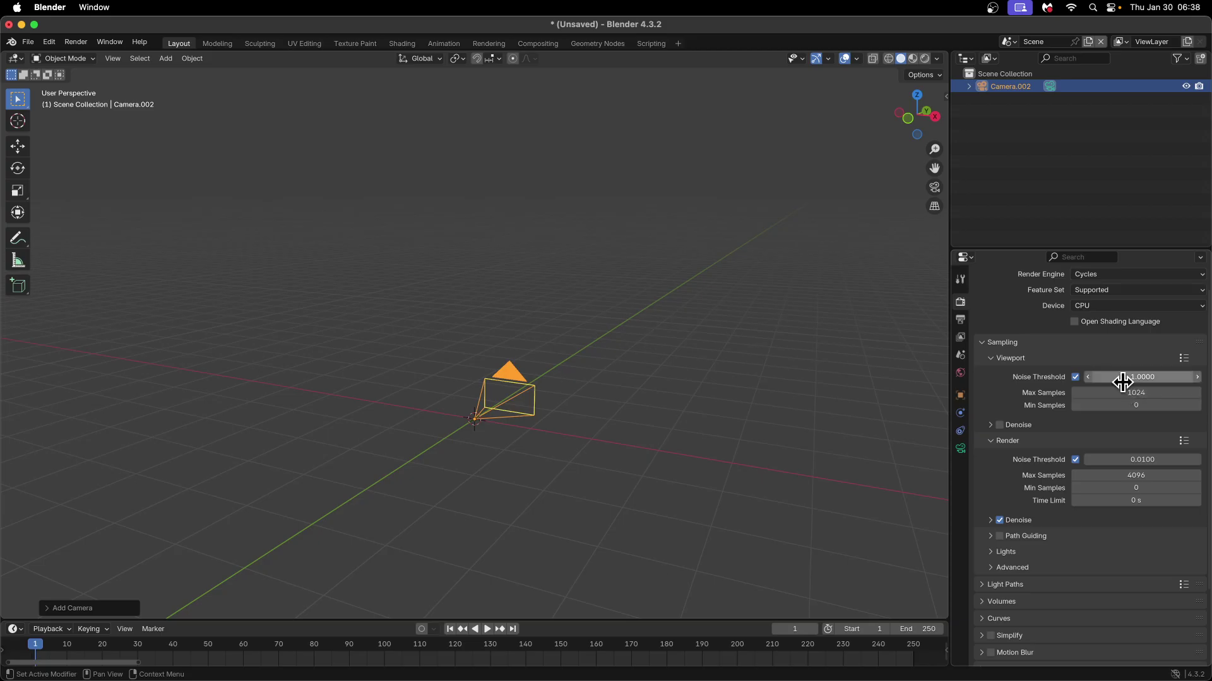
pyautogui.click(1125, 460)
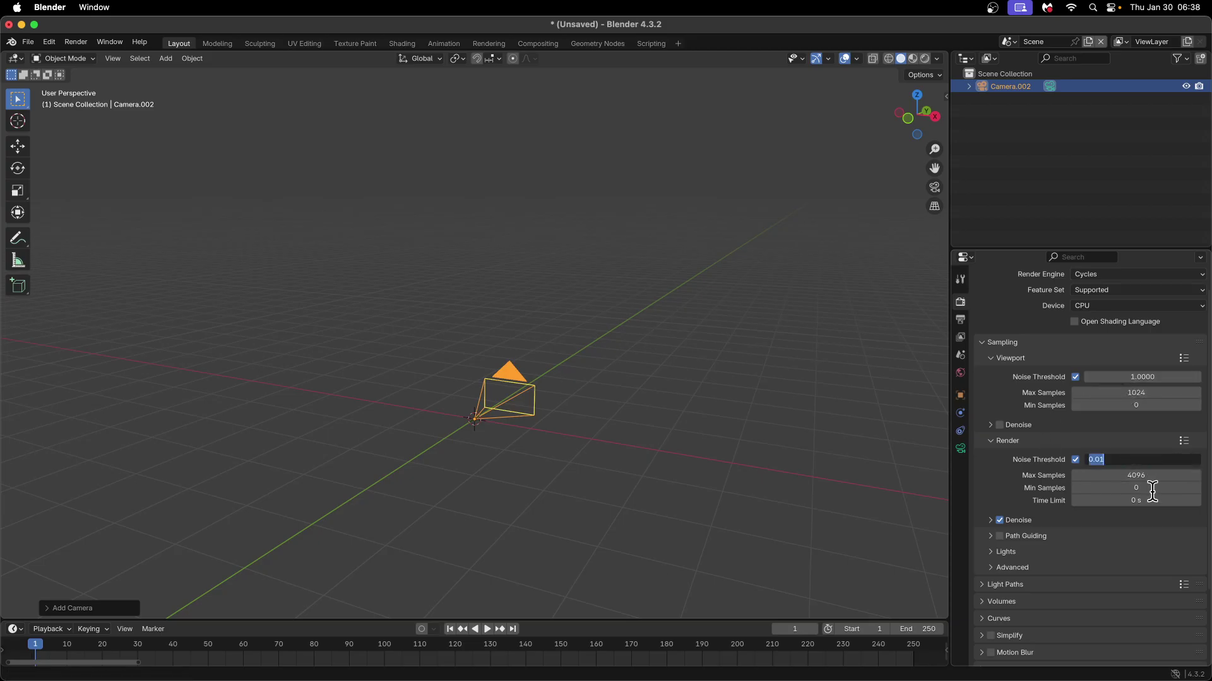
pyautogui.write('0.1')
pyautogui.press('Return')
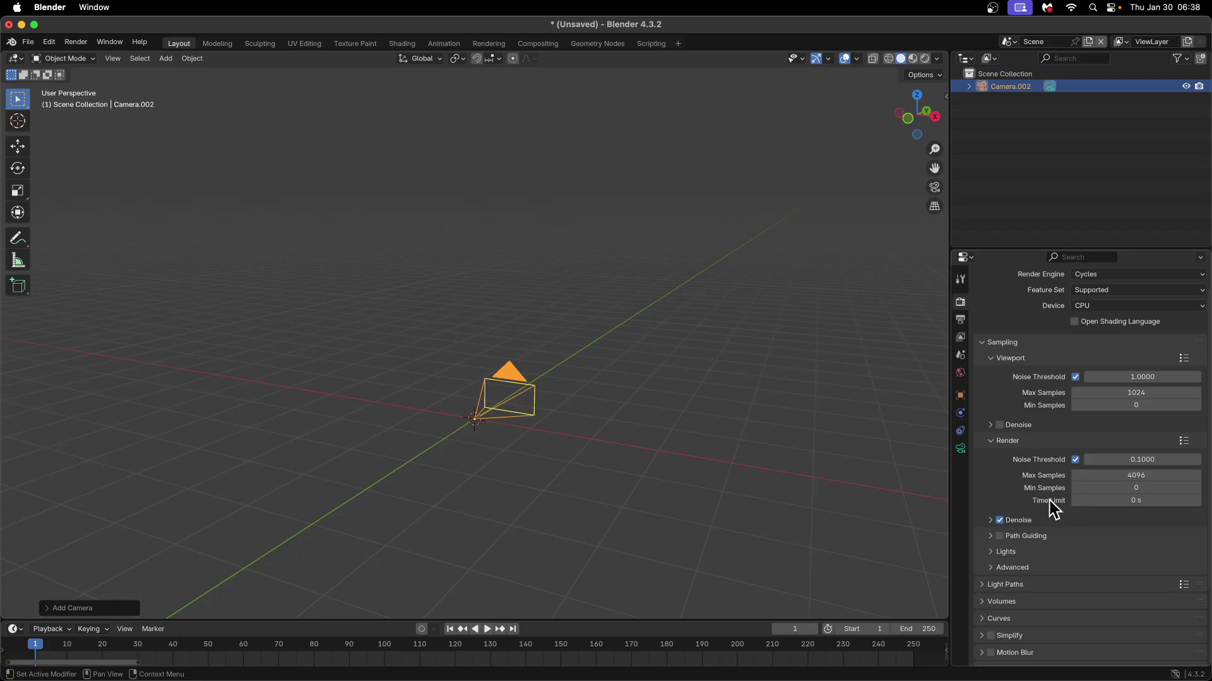
# Step: Disable Denoise and enable Path Guiding in the render sampling settings
pyautogui.click(1001, 520)
pyautogui.scroll(-2, 1001, 502)
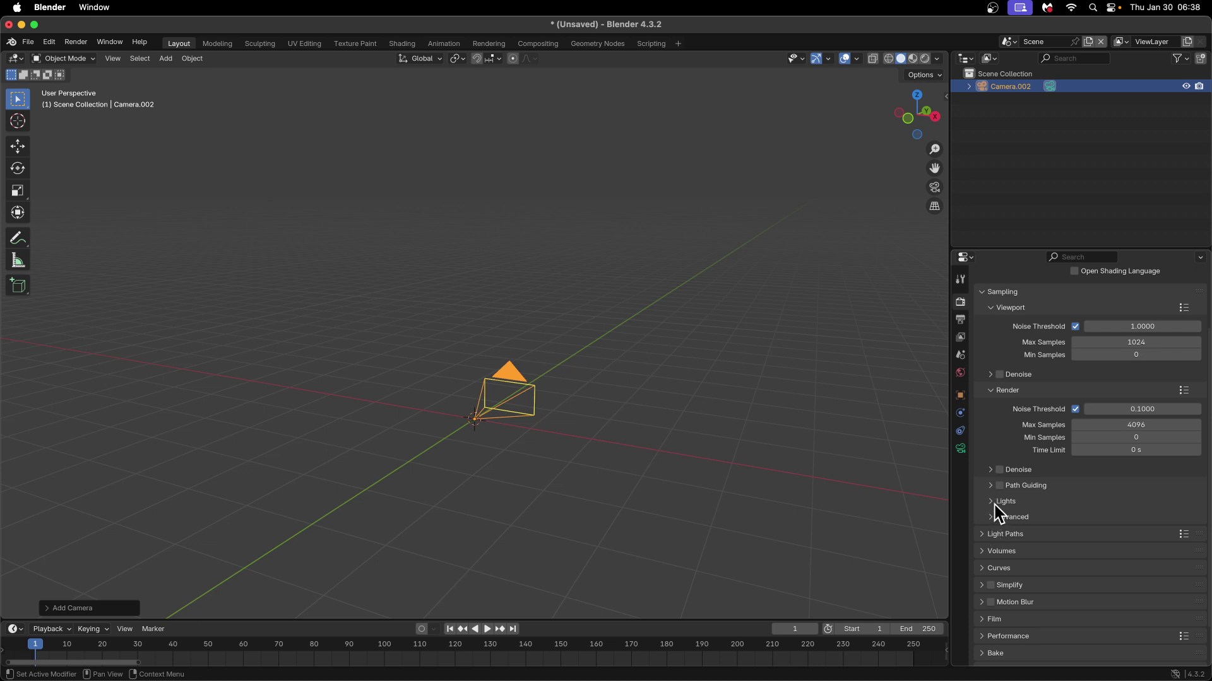
pyautogui.scroll(-2, 1032, 523)
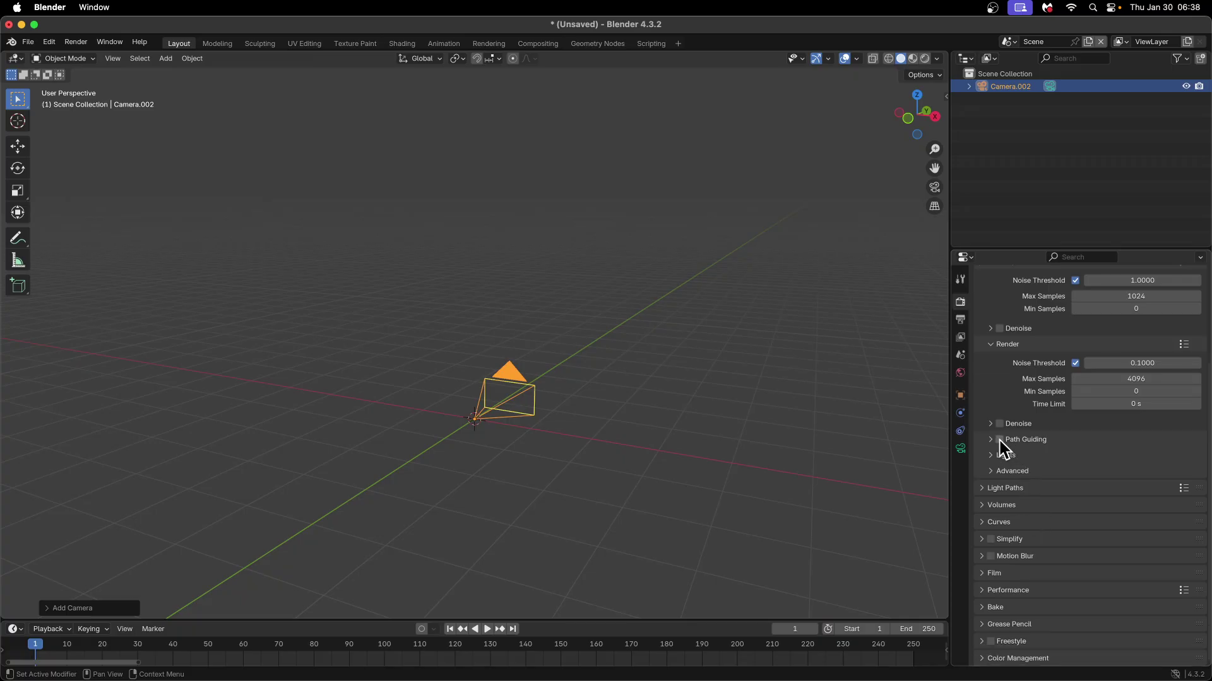
pyautogui.click(999, 440)
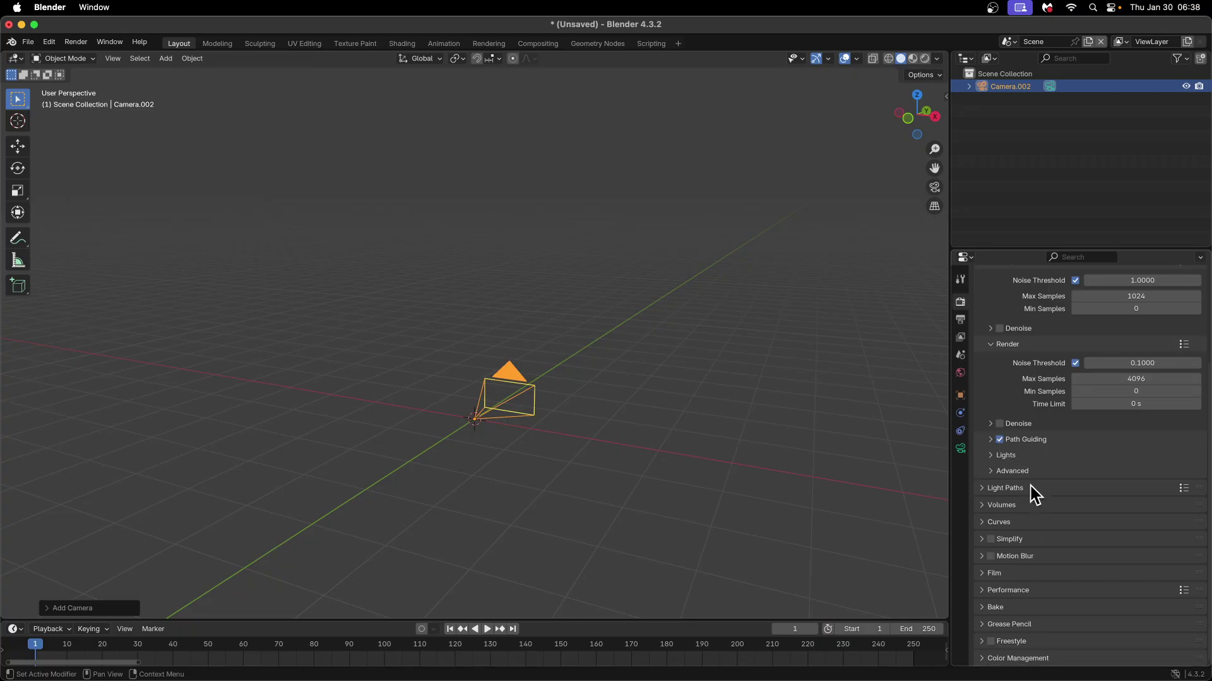
pyautogui.click(991, 456)
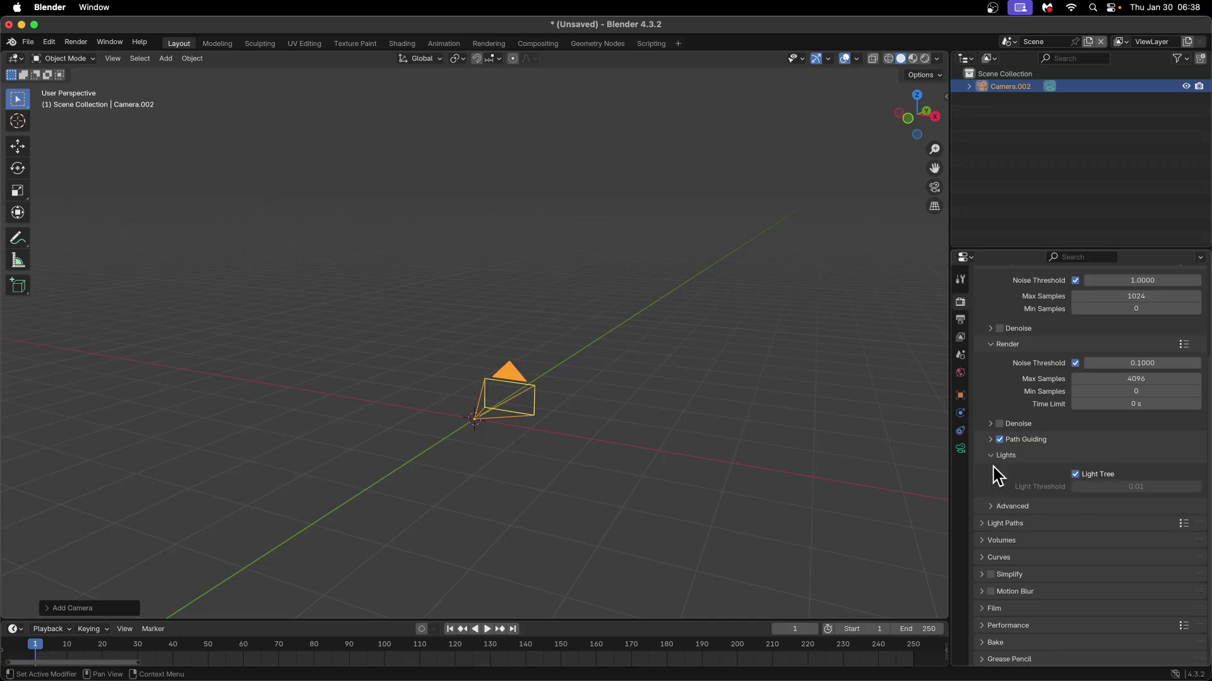
pyautogui.click(991, 445)
pyautogui.click(991, 444)
pyautogui.click(994, 456)
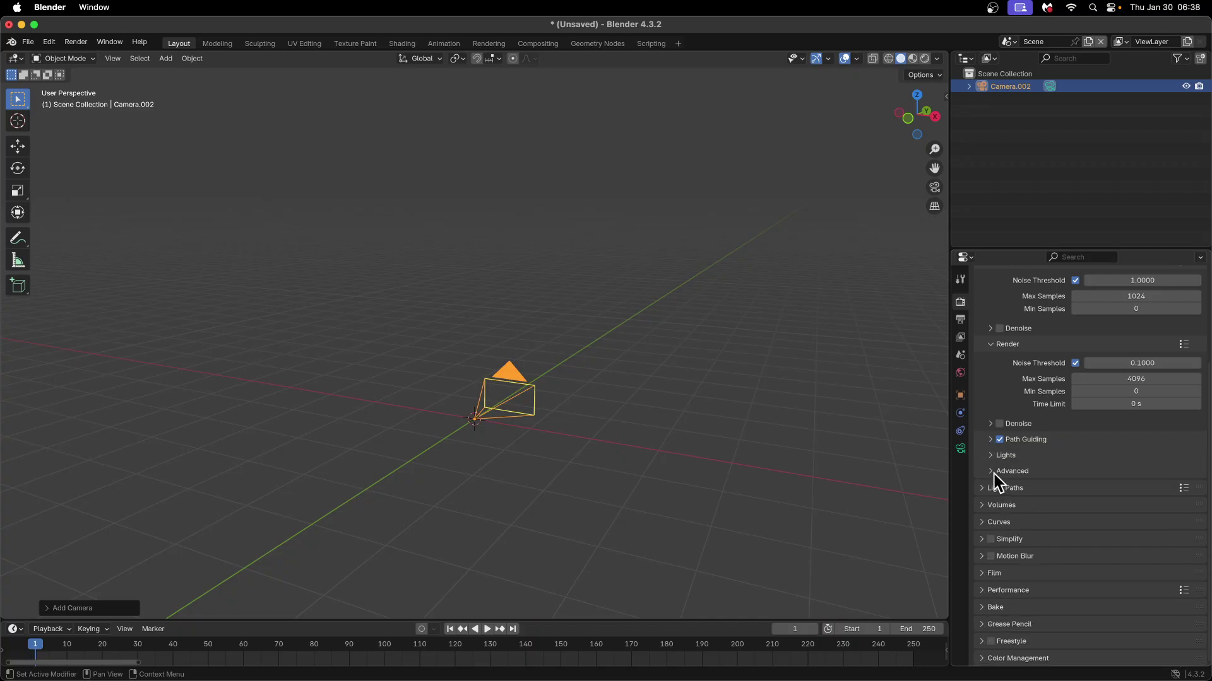
# Step: Apply the Direct Light preset to the Cycles light paths settings
pyautogui.click(983, 487)
pyautogui.scroll(-5, 1069, 499)
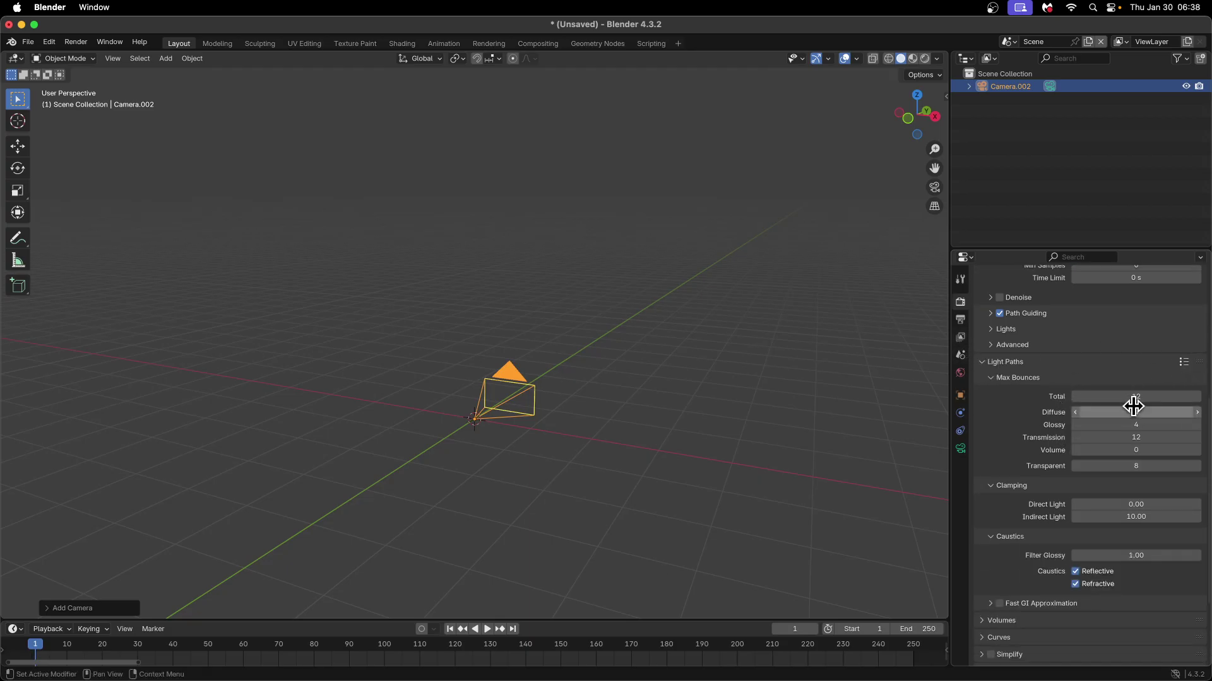
pyautogui.click(1184, 364)
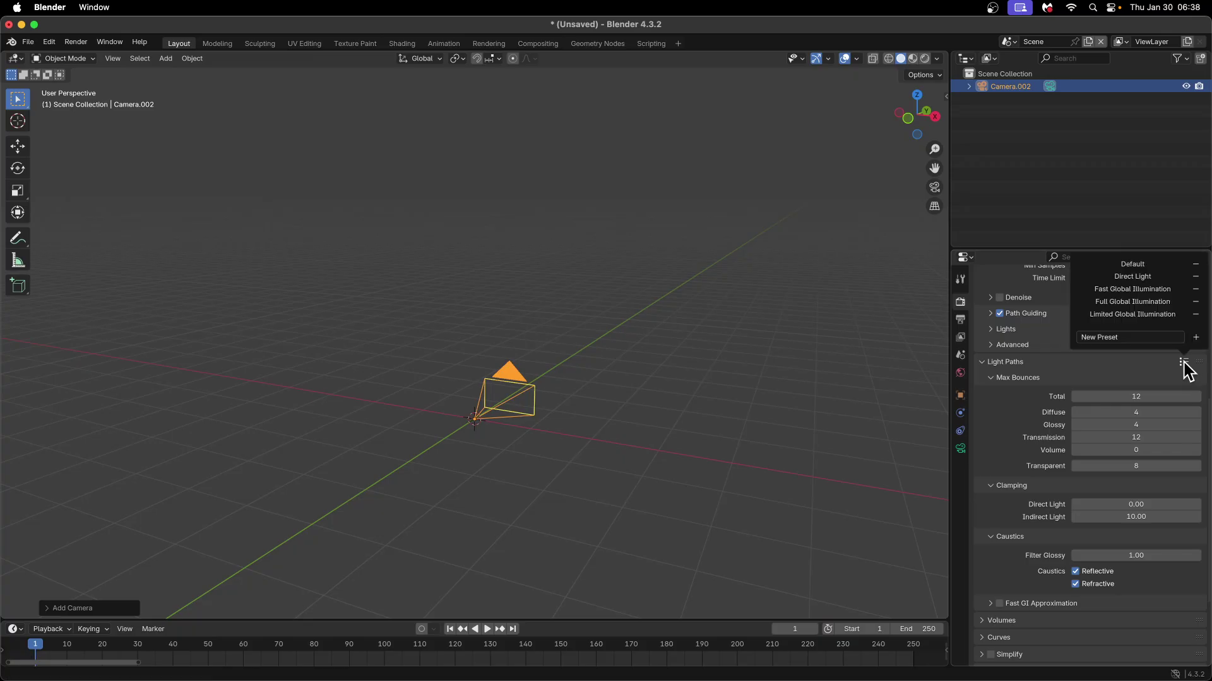
pyautogui.click(1161, 279)
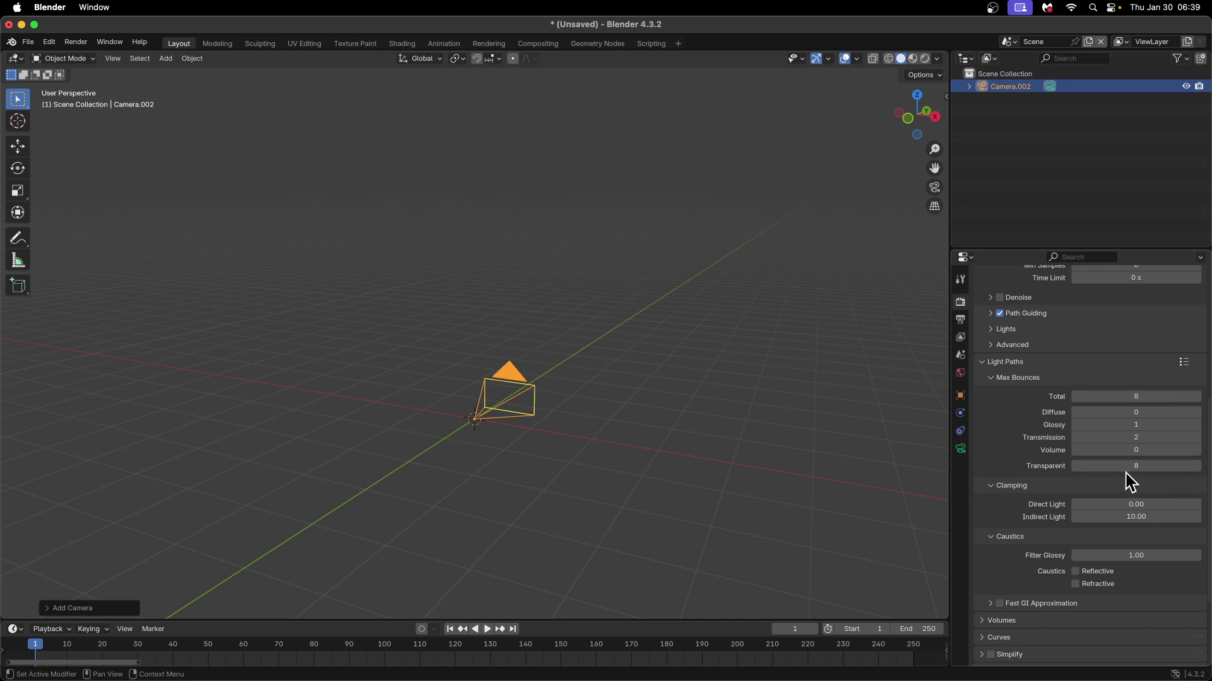
pyautogui.scroll(-2, 1023, 485)
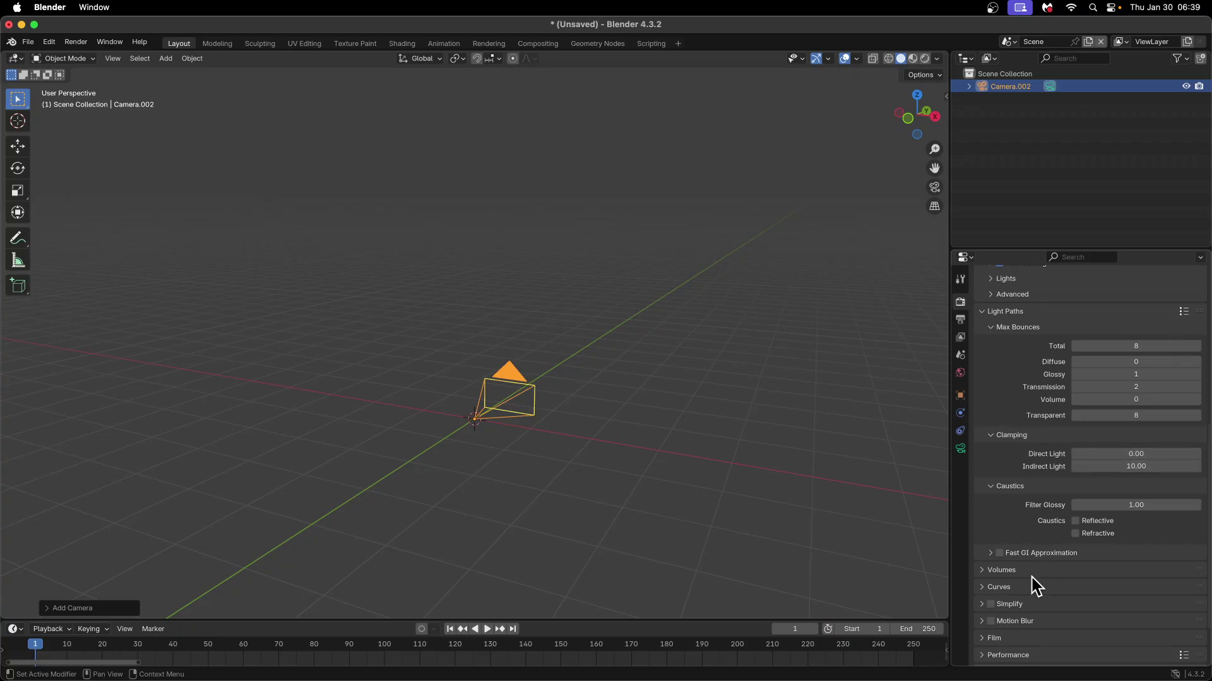
pyautogui.scroll(-2, 1026, 508)
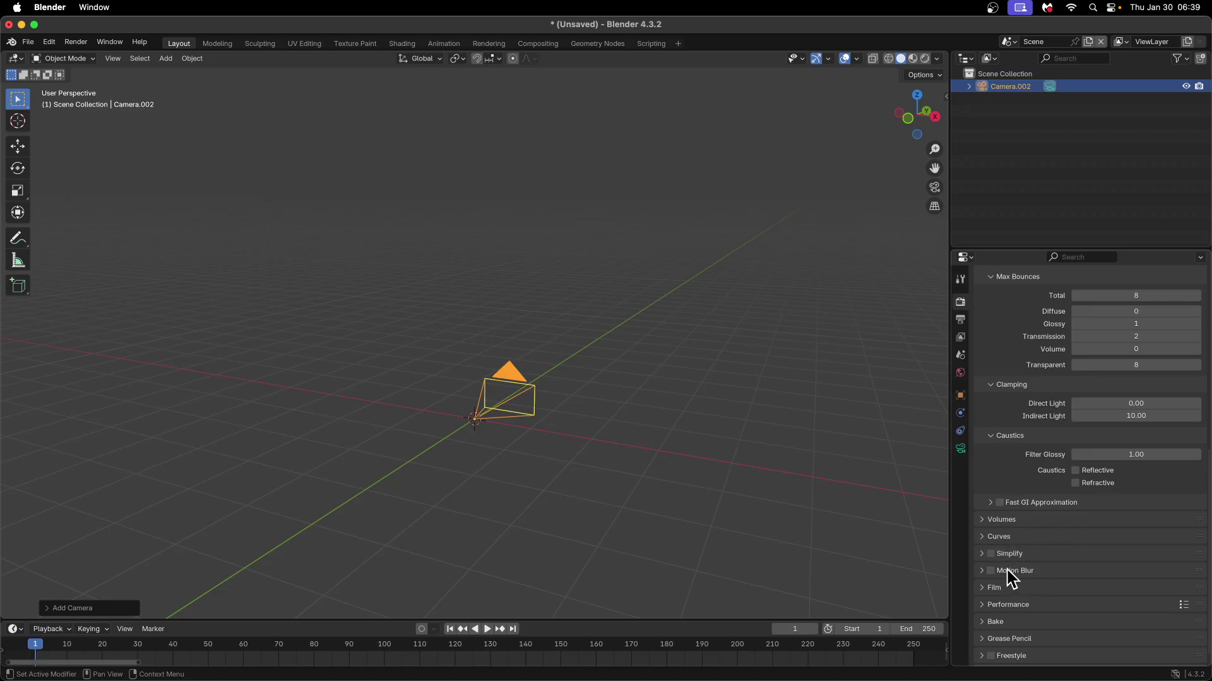
pyautogui.click(1000, 589)
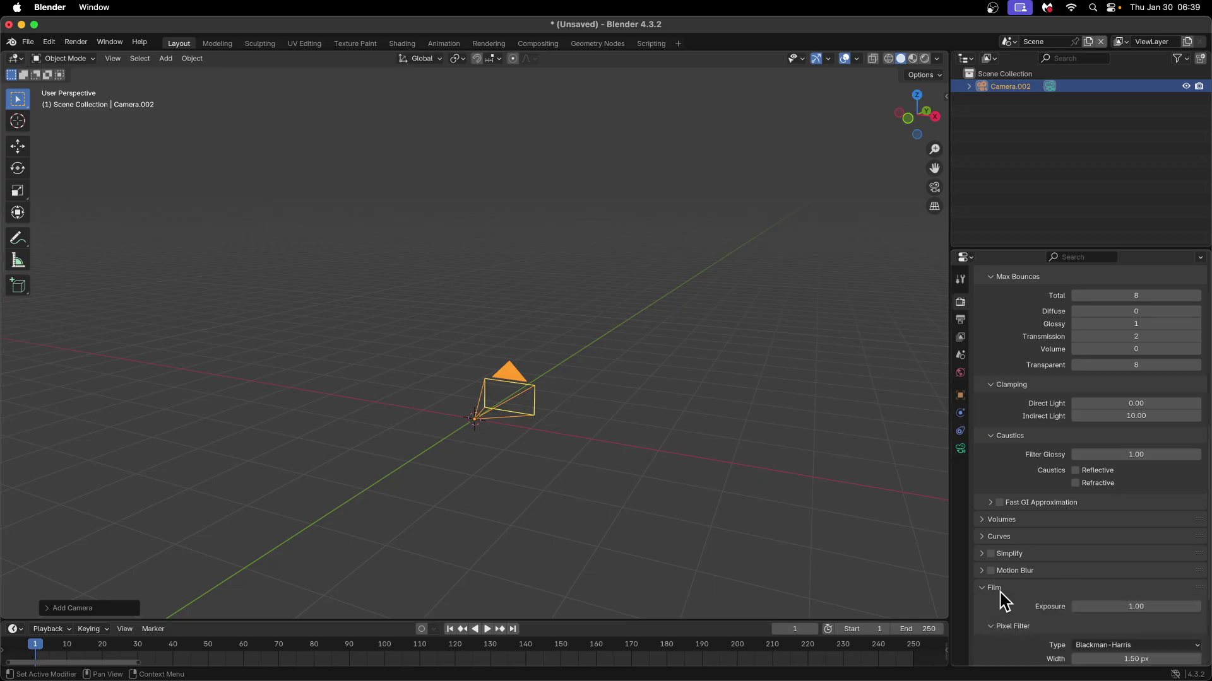
pyautogui.scroll(-4, 1002, 590)
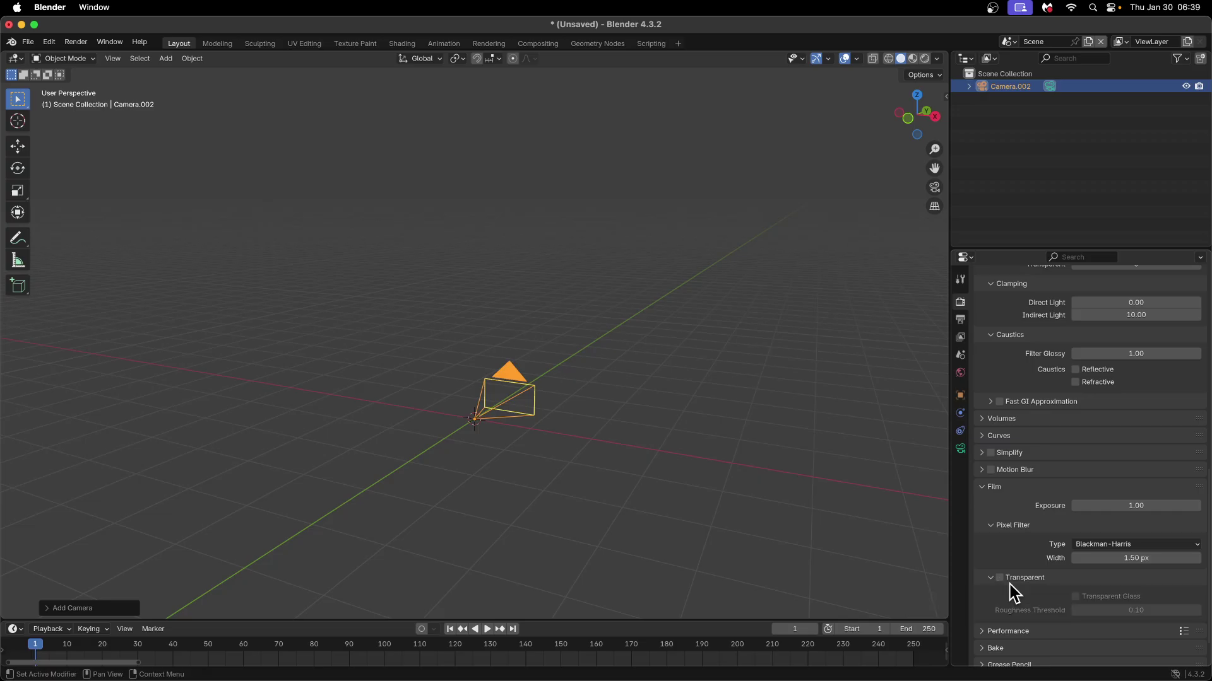
pyautogui.click(999, 578)
pyautogui.click(1000, 578)
pyautogui.scroll(-2, 1002, 577)
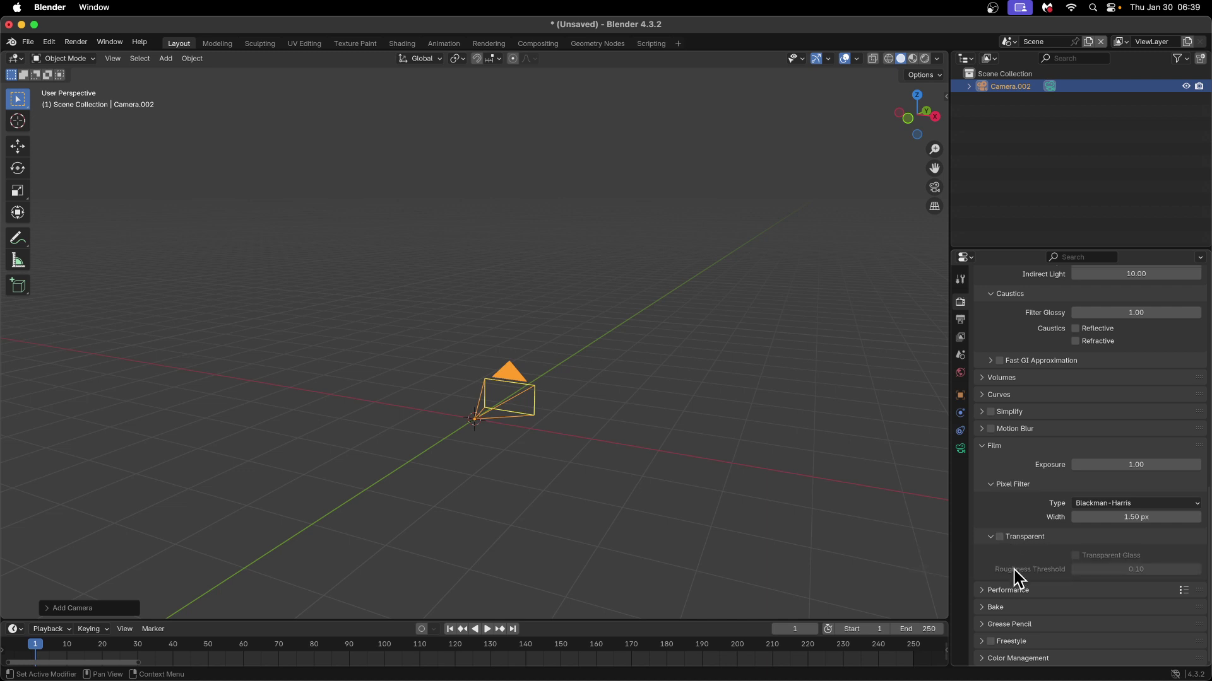
# Step: Enable Persistent Data for the final render in the render performance settings
pyautogui.click(986, 591)
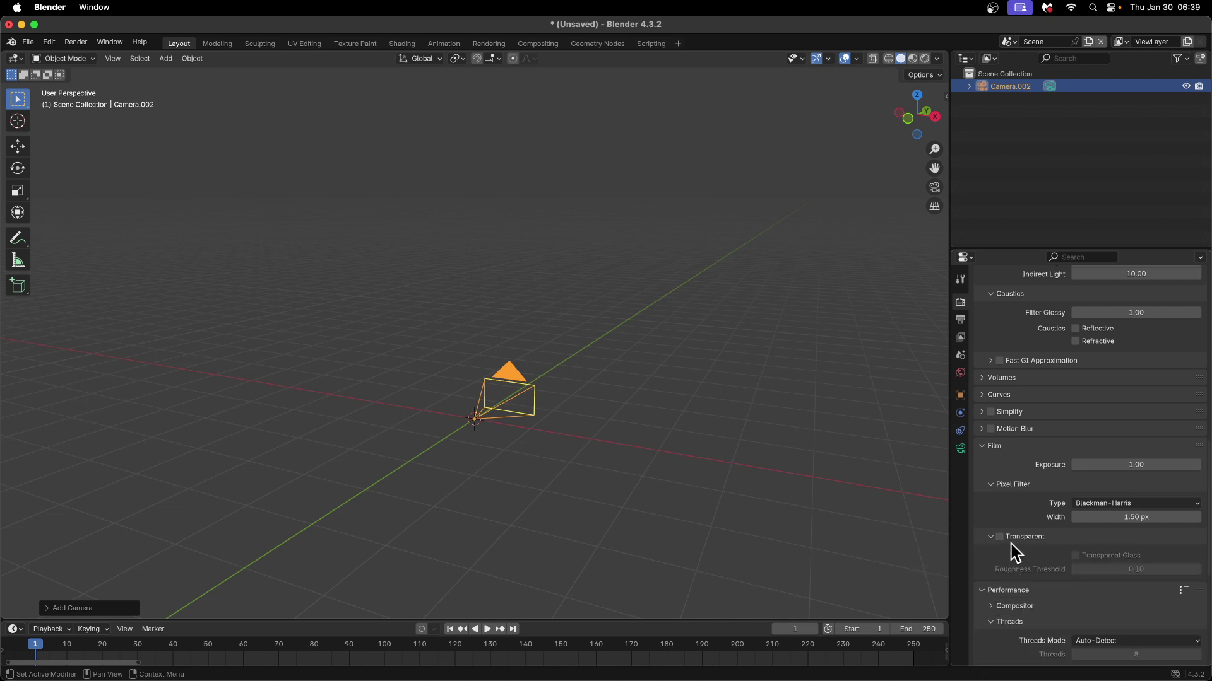
pyautogui.scroll(-5, 1013, 538)
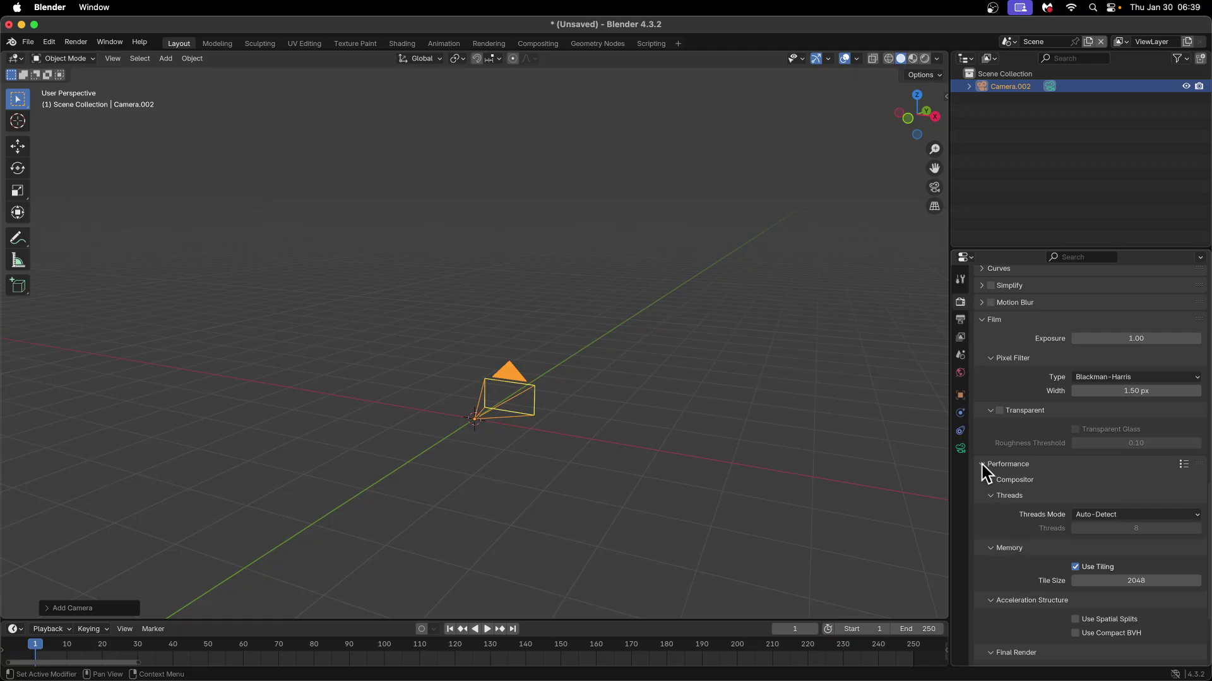
pyautogui.scroll(-4, 981, 471)
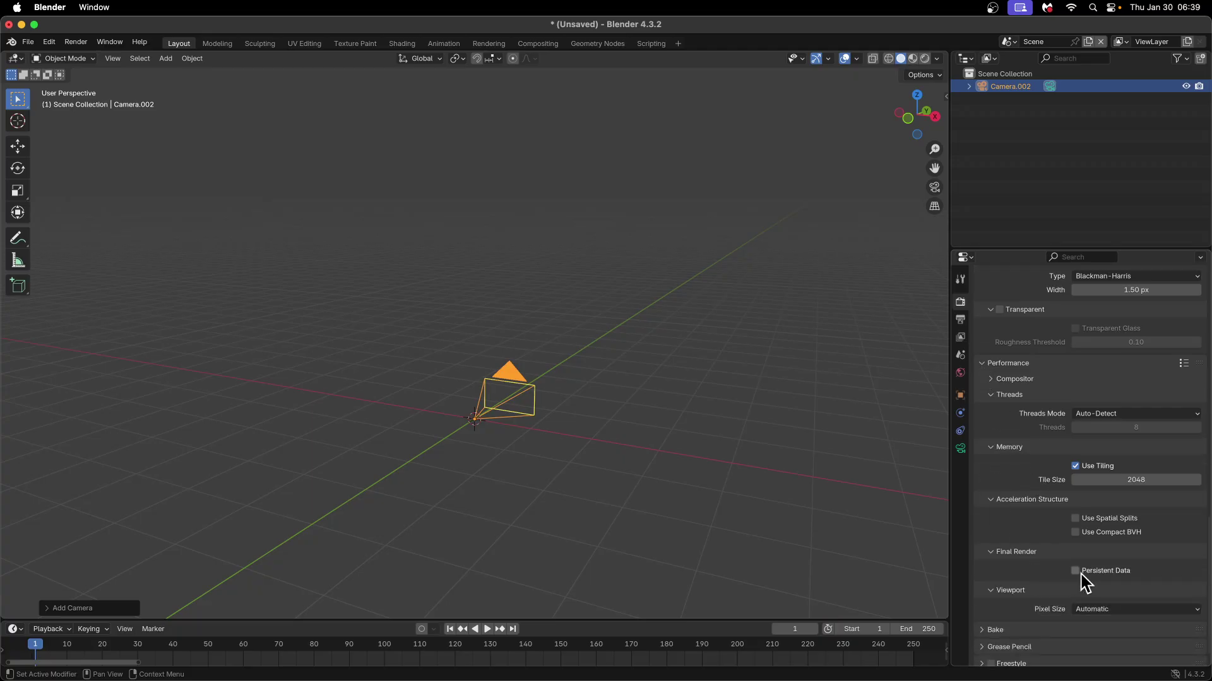
pyautogui.click(1075, 571)
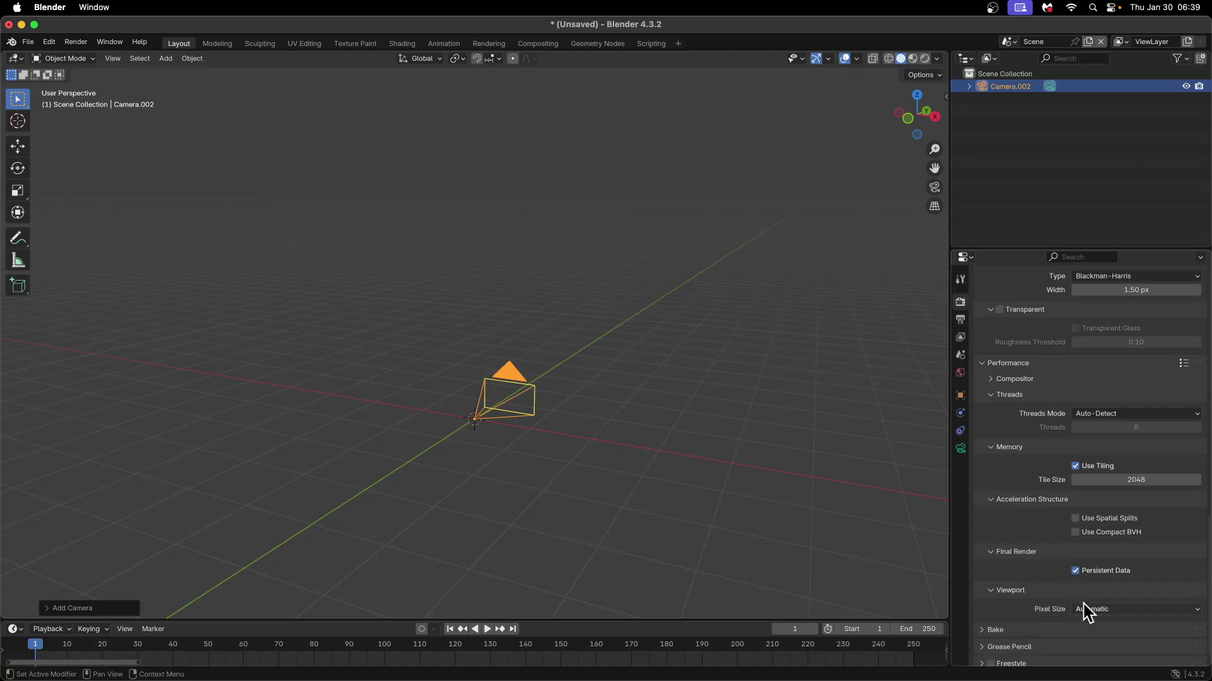
pyautogui.click(983, 363)
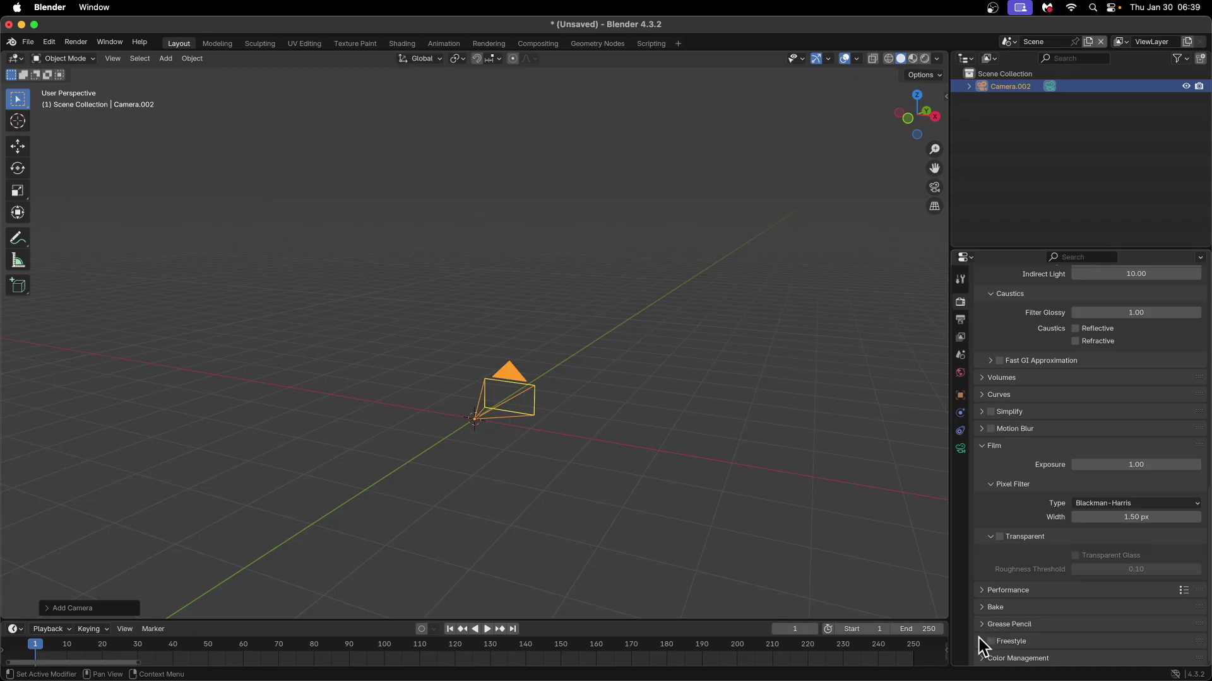
# Step: Set the color management view transform to Standard
pyautogui.scroll(-5, 994, 613)
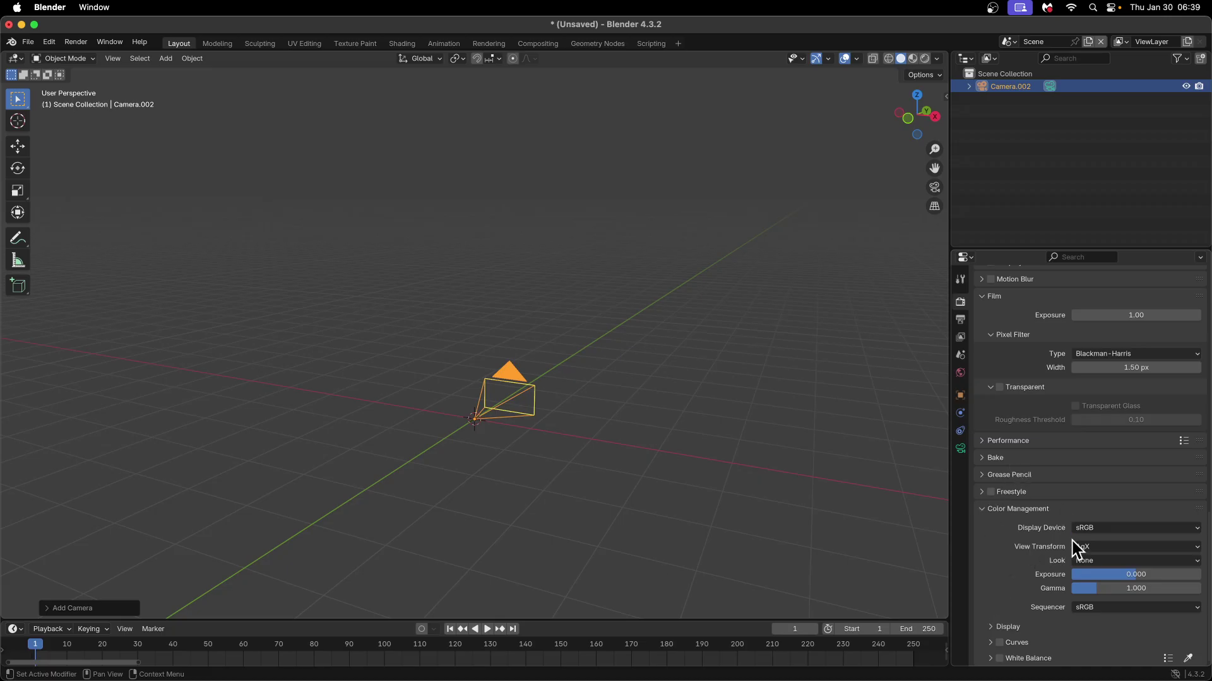
pyautogui.click(1095, 548)
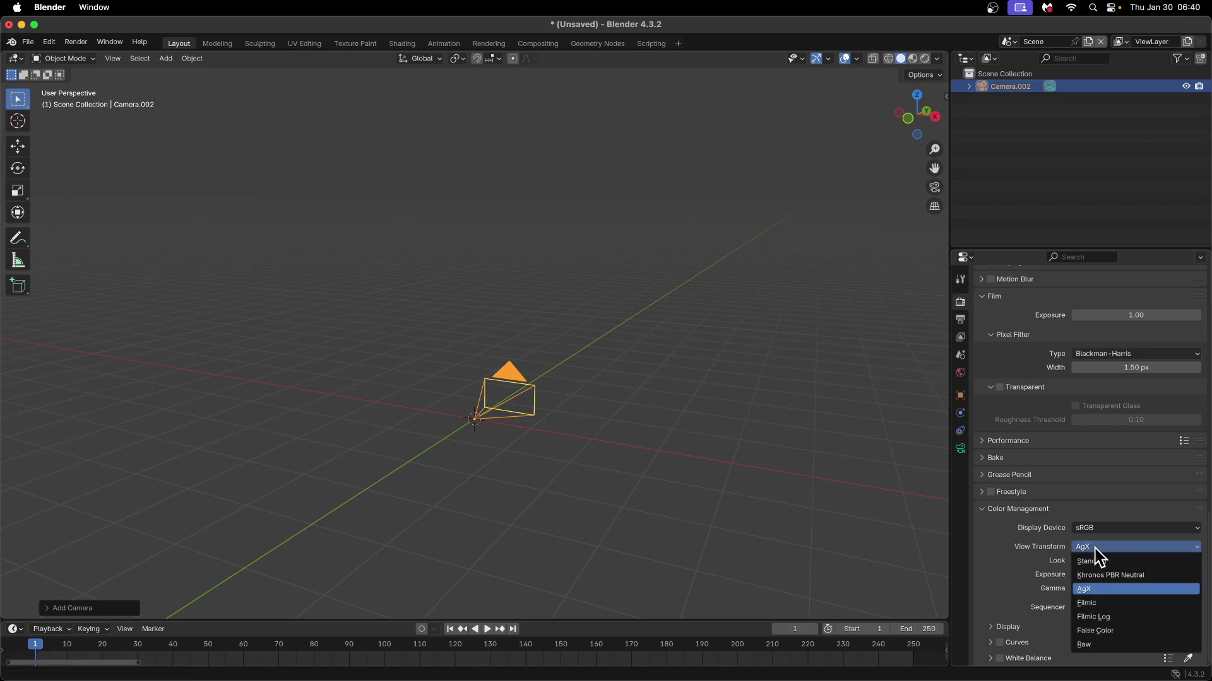
pyautogui.click(1146, 562)
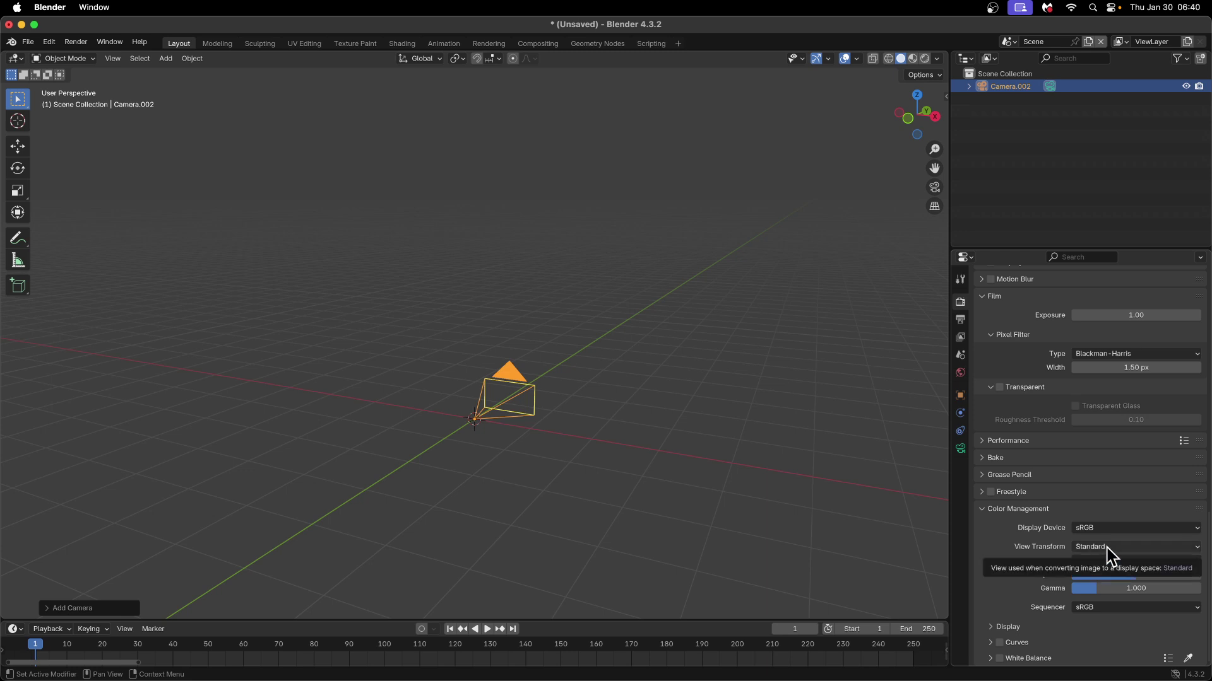
pyautogui.click(1107, 548)
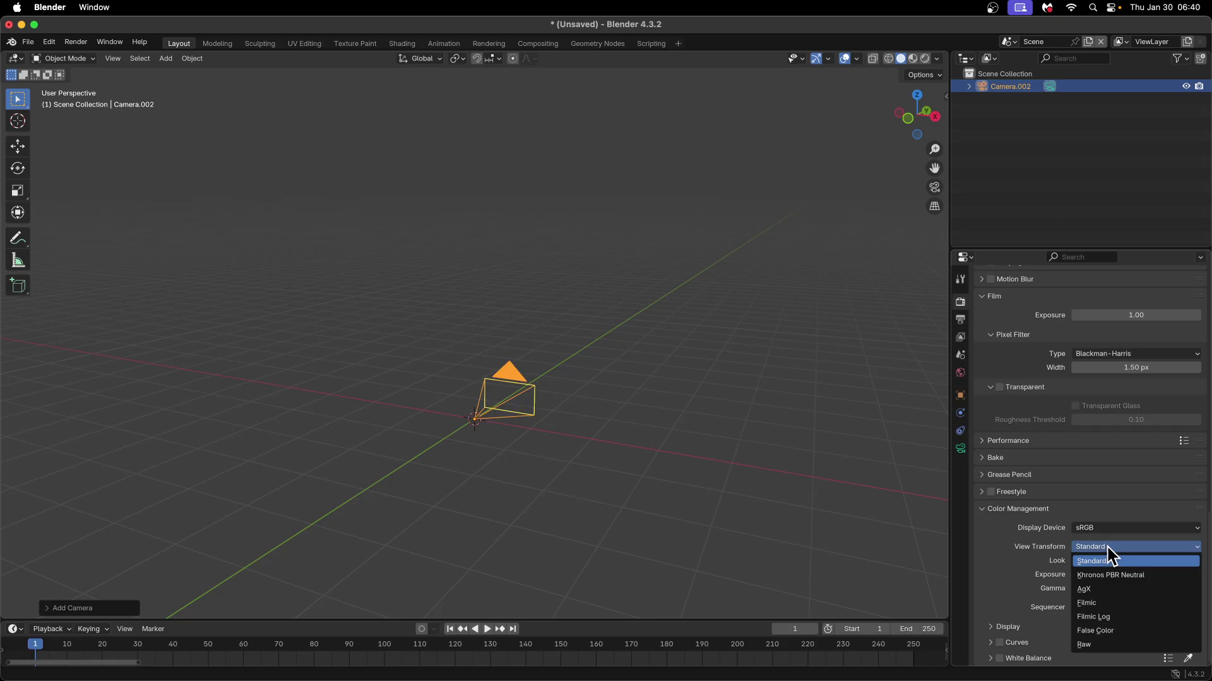
pyautogui.click(1108, 547)
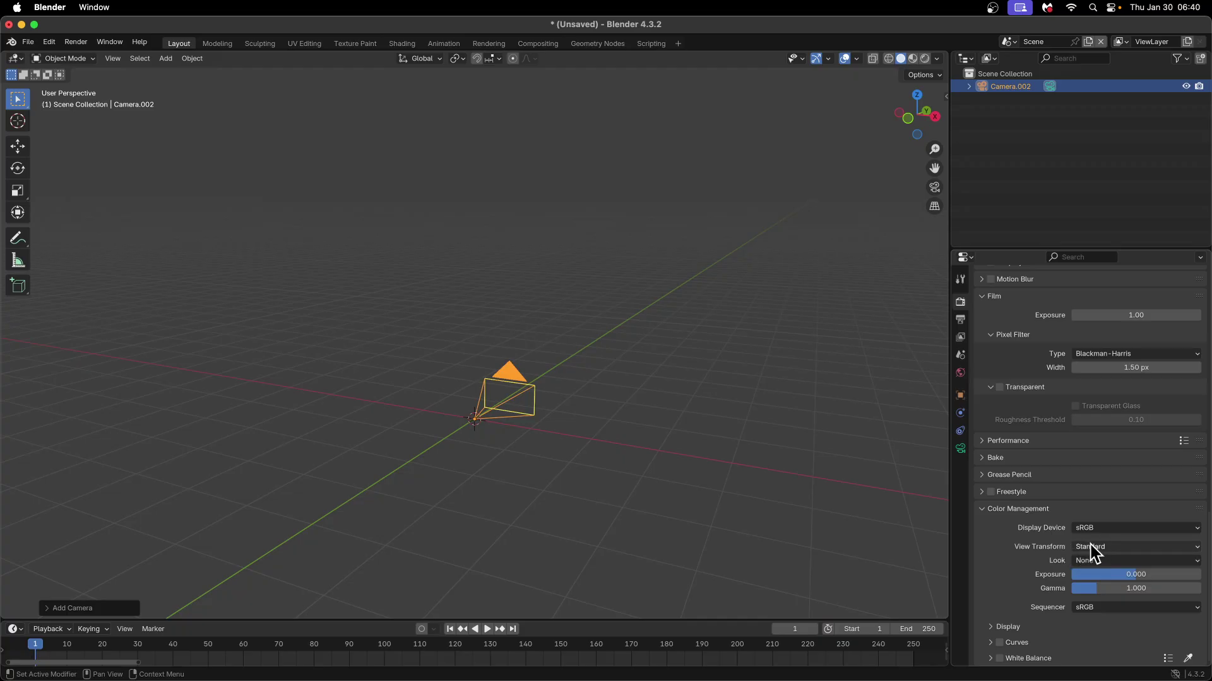
# Step: Set the output resolution to 2048 × 1024 px and the frame rate to 30 fps
pyautogui.click(961, 320)
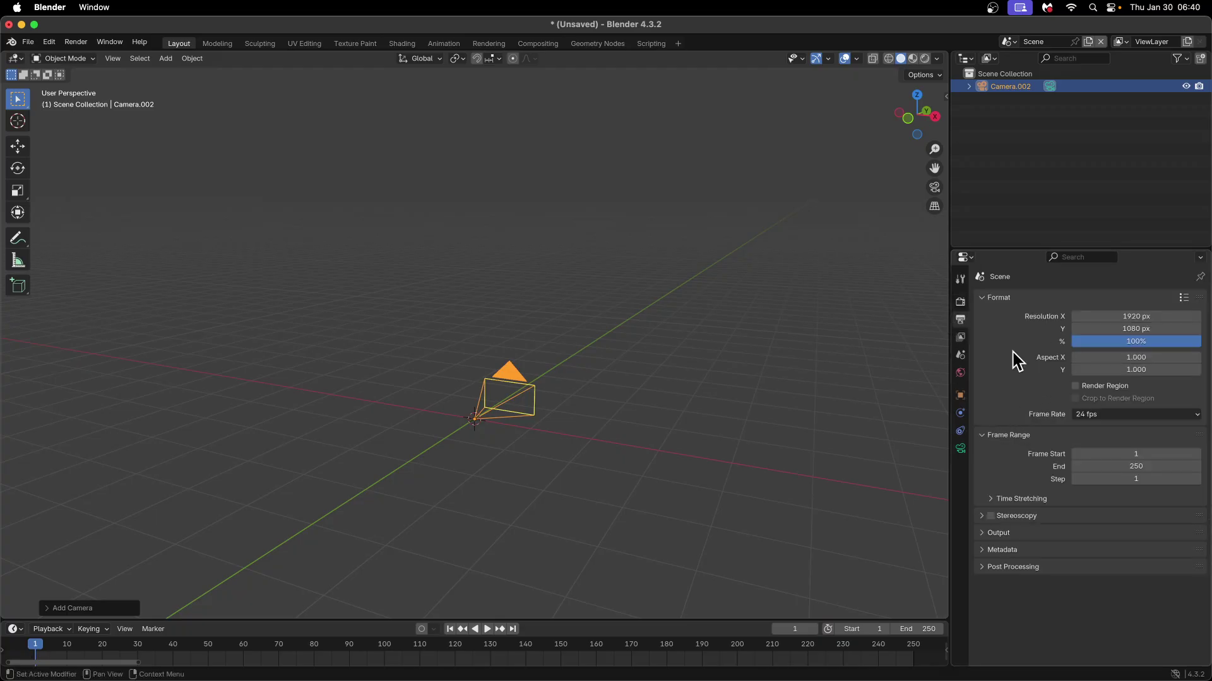
pyautogui.click(1107, 316)
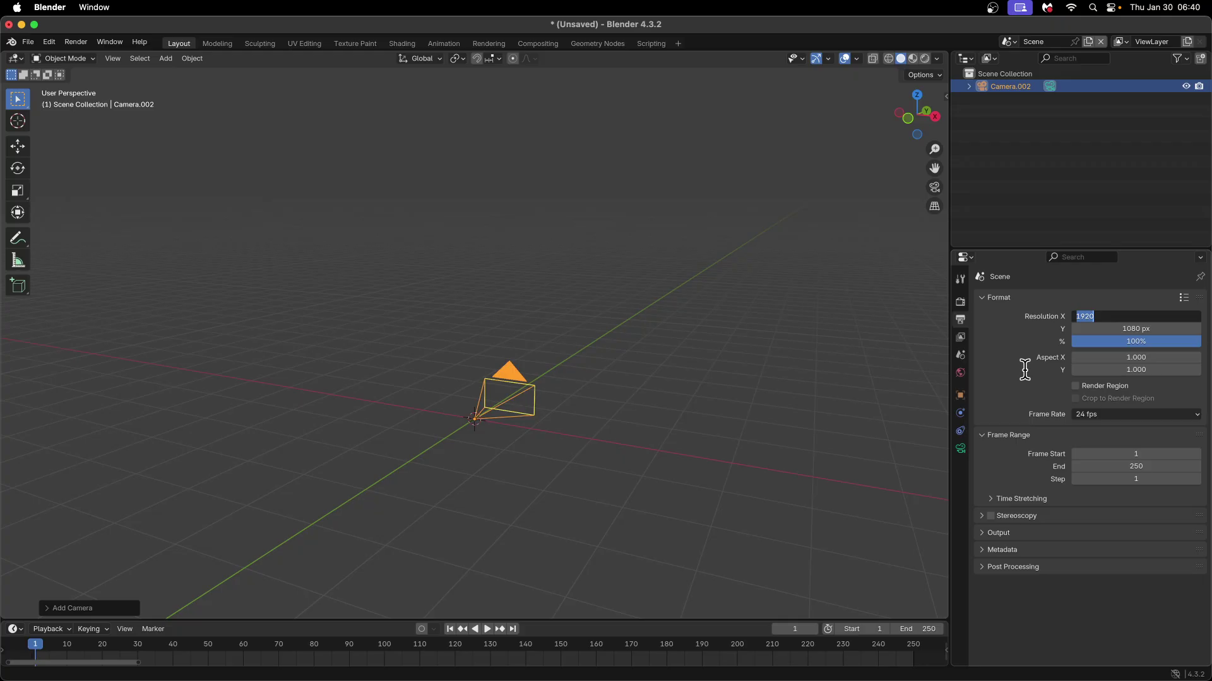
pyautogui.write('2048')
pyautogui.press('Tab')
pyautogui.write('1')
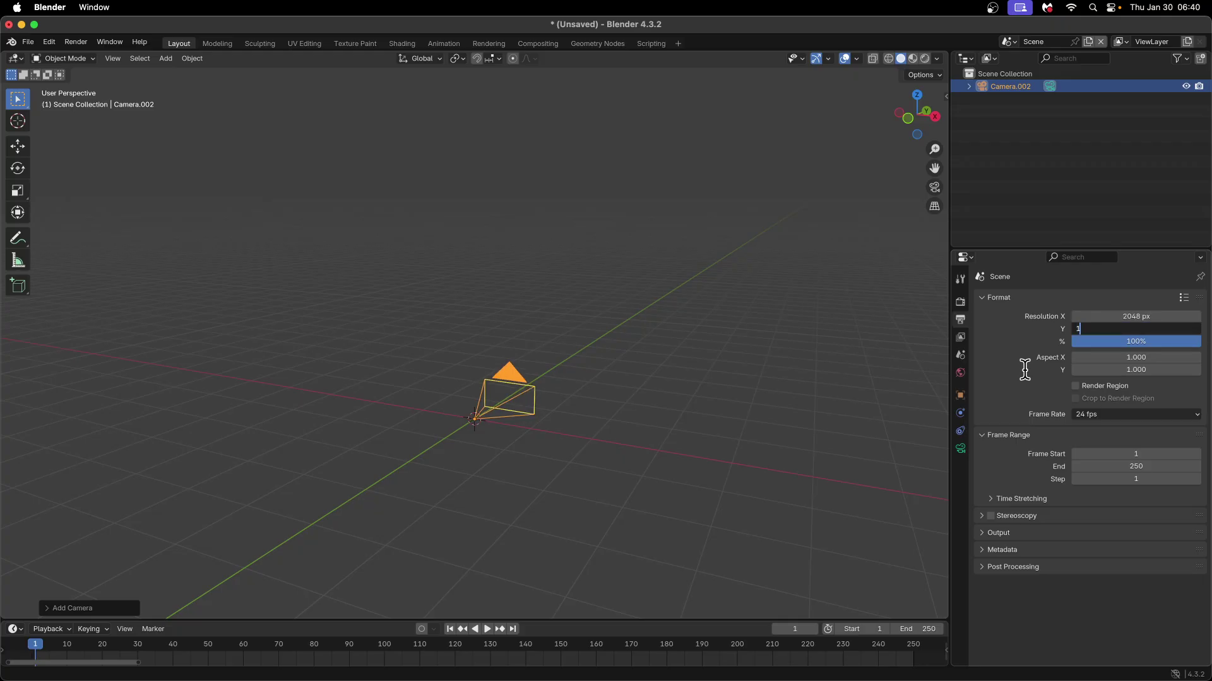
pyautogui.write('024')
pyautogui.press('Return')
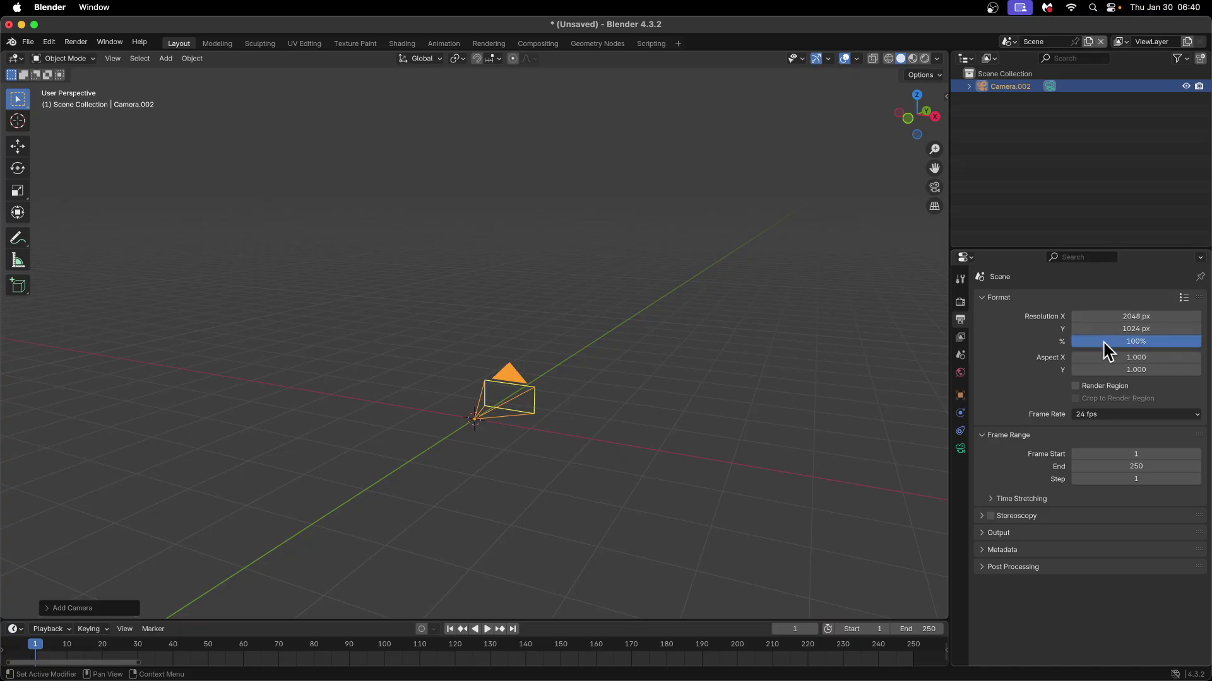
pyautogui.click(1100, 415)
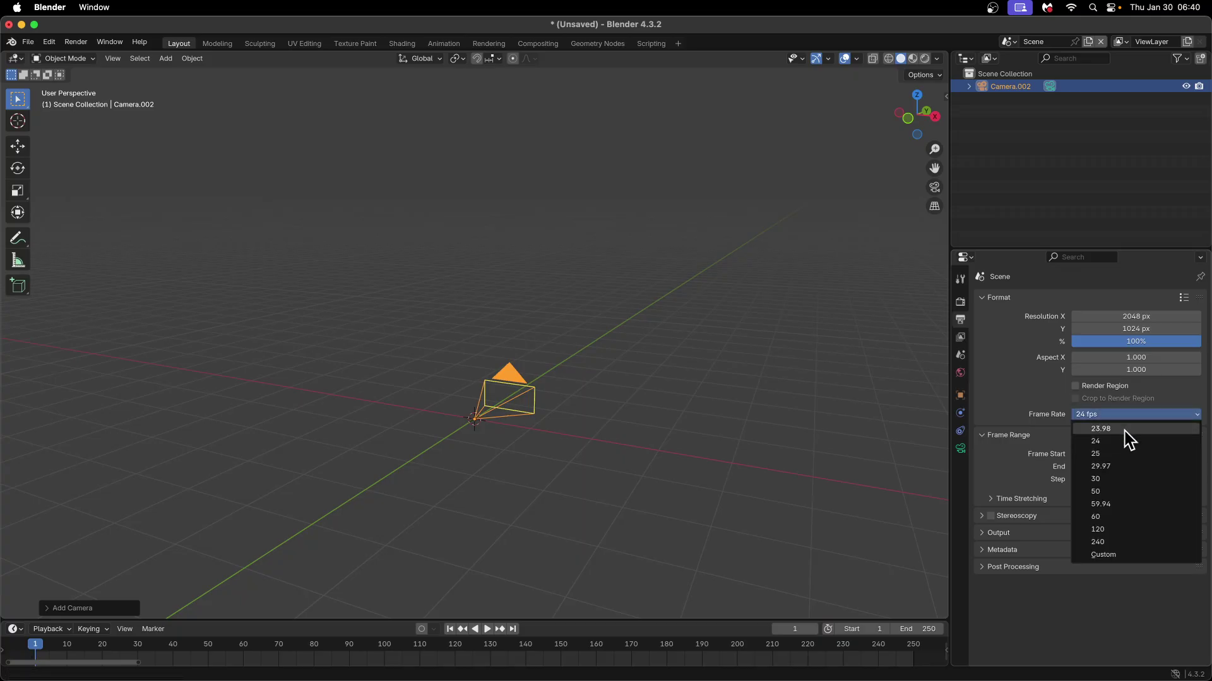
pyautogui.click(1122, 479)
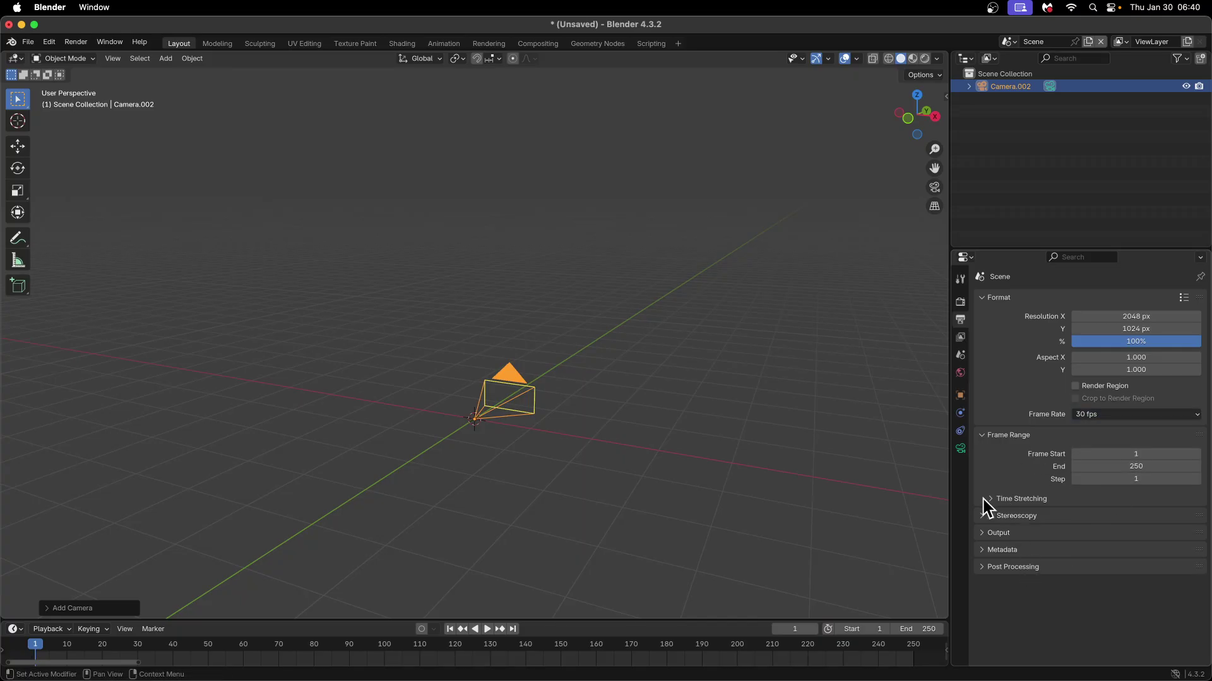
# Step: Set the PNG output color to RGB and the output path to //frames/frame_
pyautogui.click(982, 537)
pyautogui.scroll(-3, 982, 542)
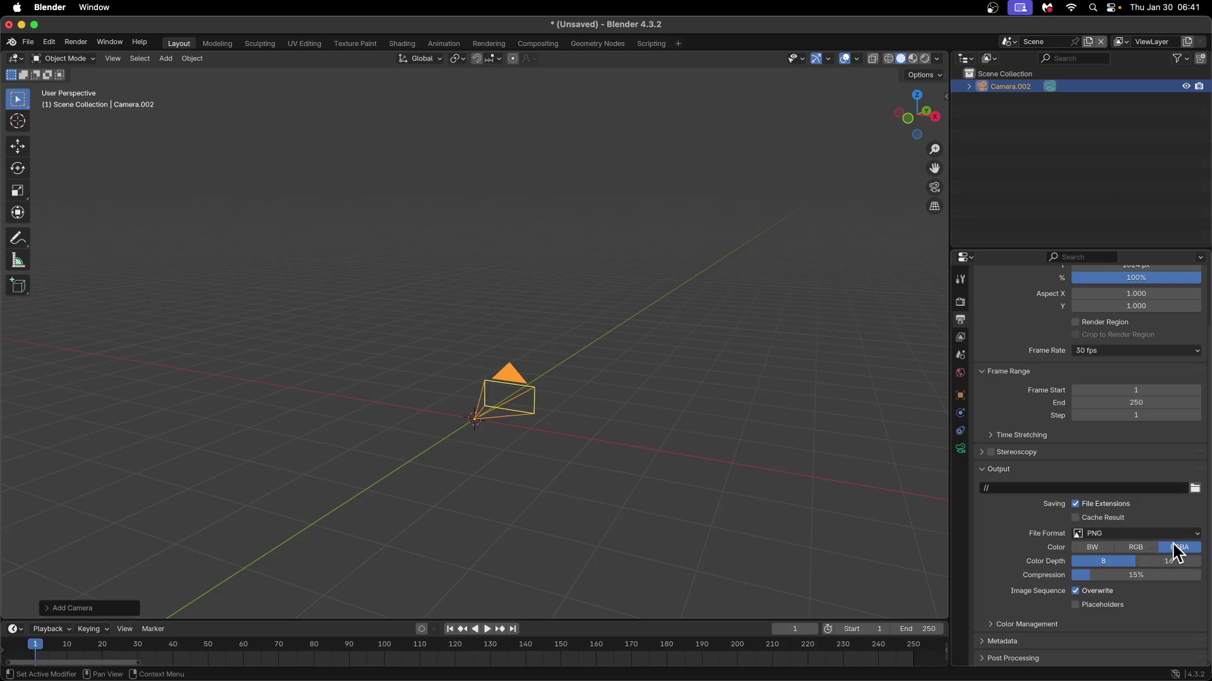
pyautogui.click(1136, 548)
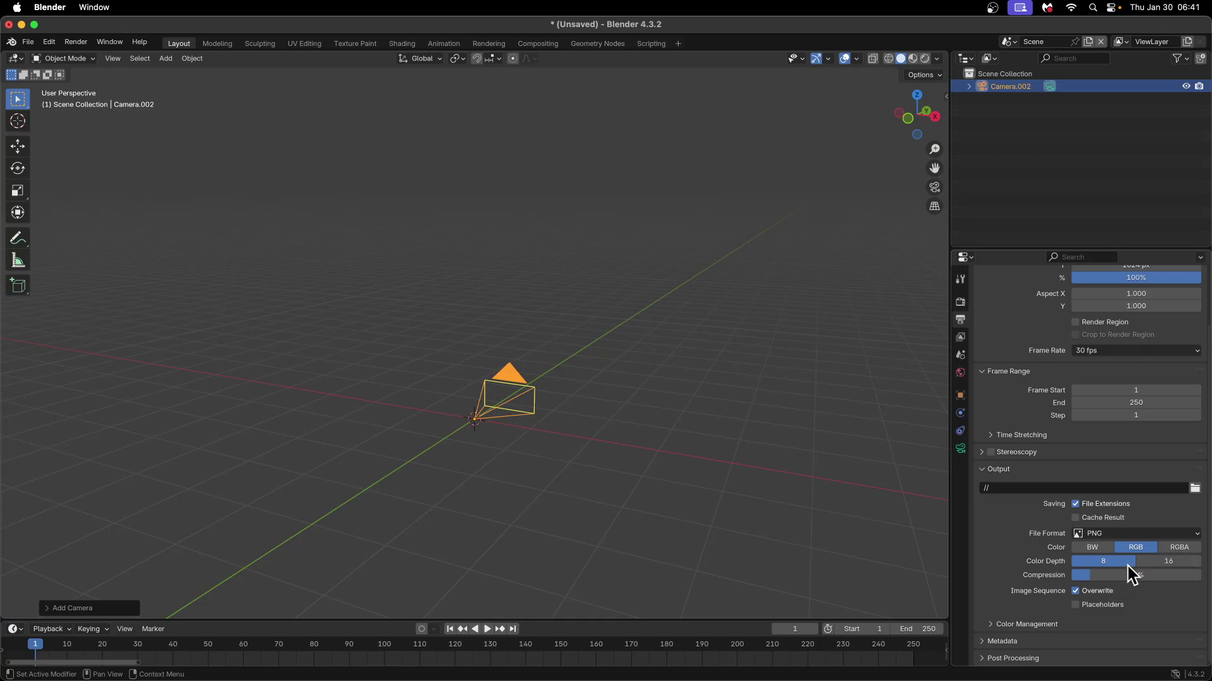
pyautogui.click(1020, 489)
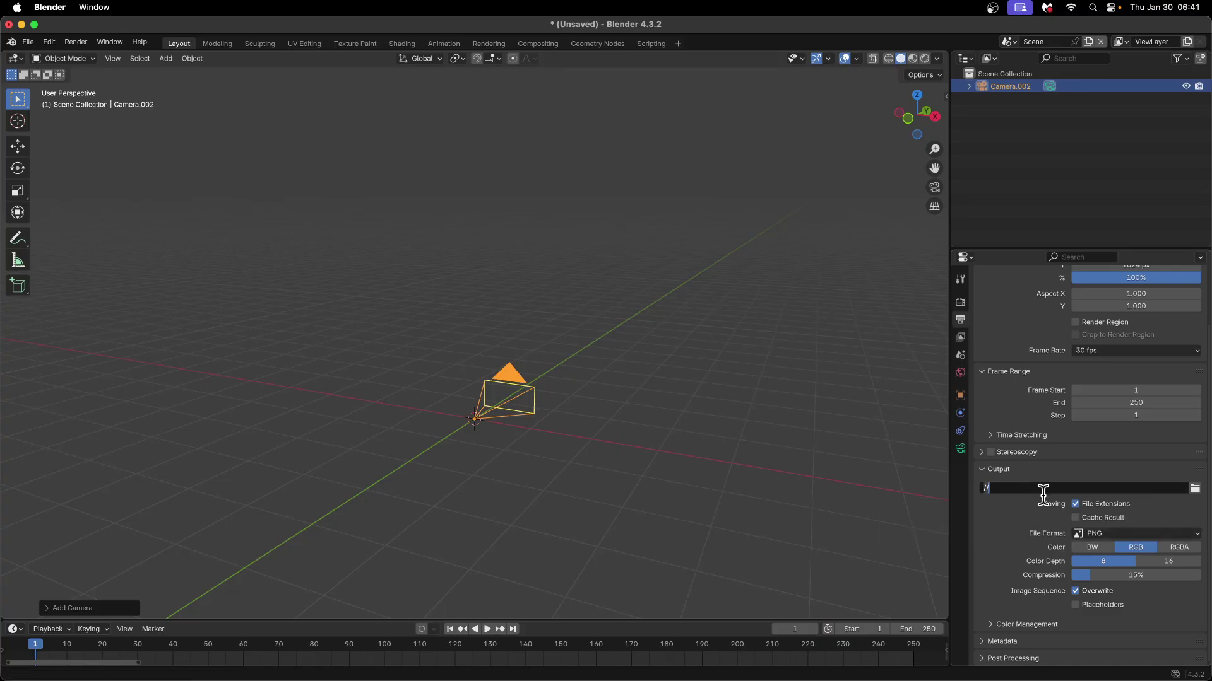
pyautogui.press('End')
pyautogui.write('frames/frame_')
pyautogui.press('Return')
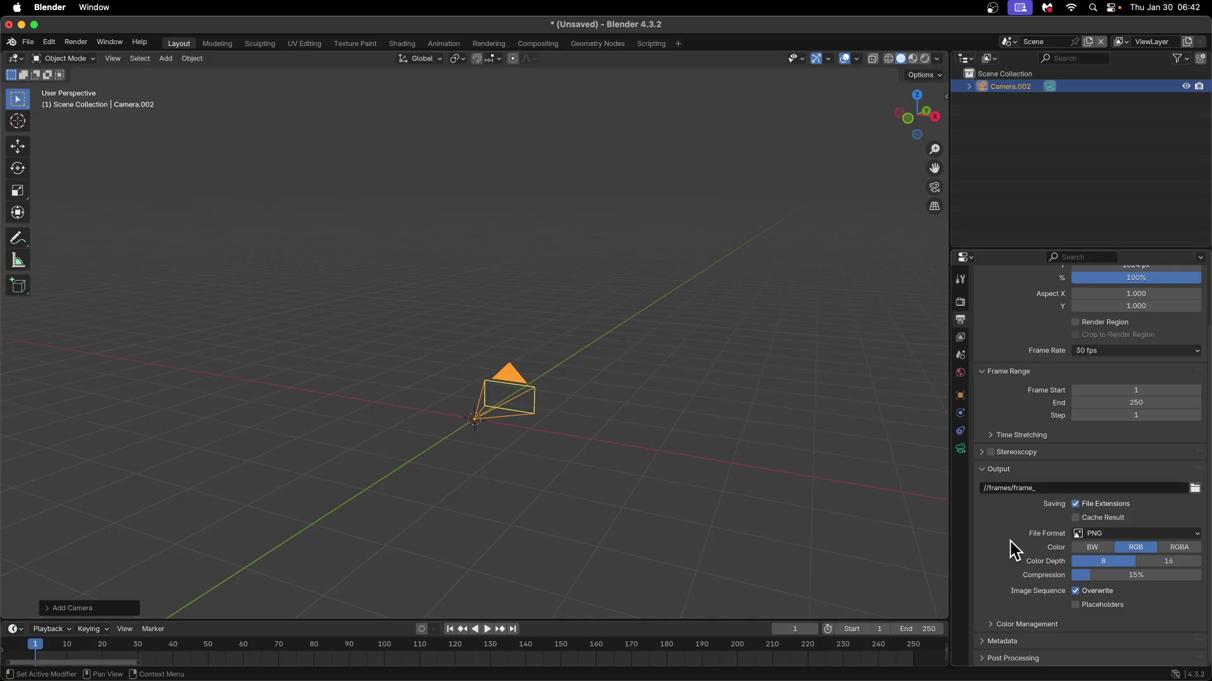
# Step: Review the output's color management and metadata settings
pyautogui.click(989, 625)
pyautogui.scroll(-5, 998, 592)
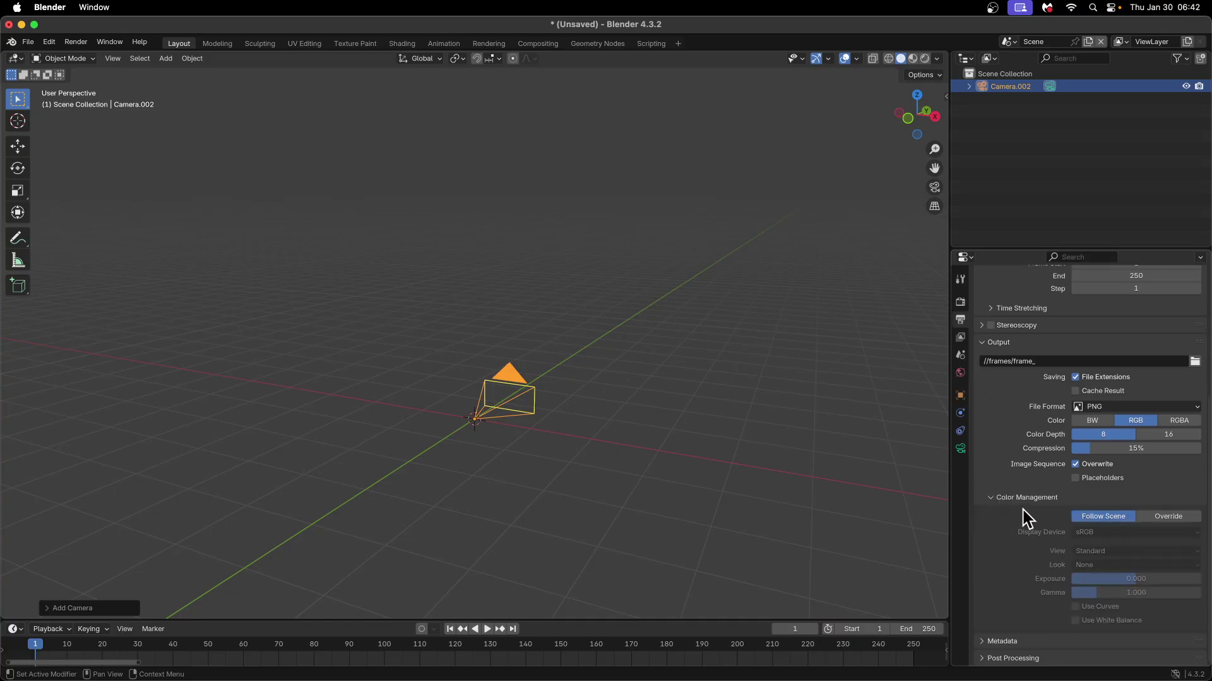
pyautogui.click(991, 499)
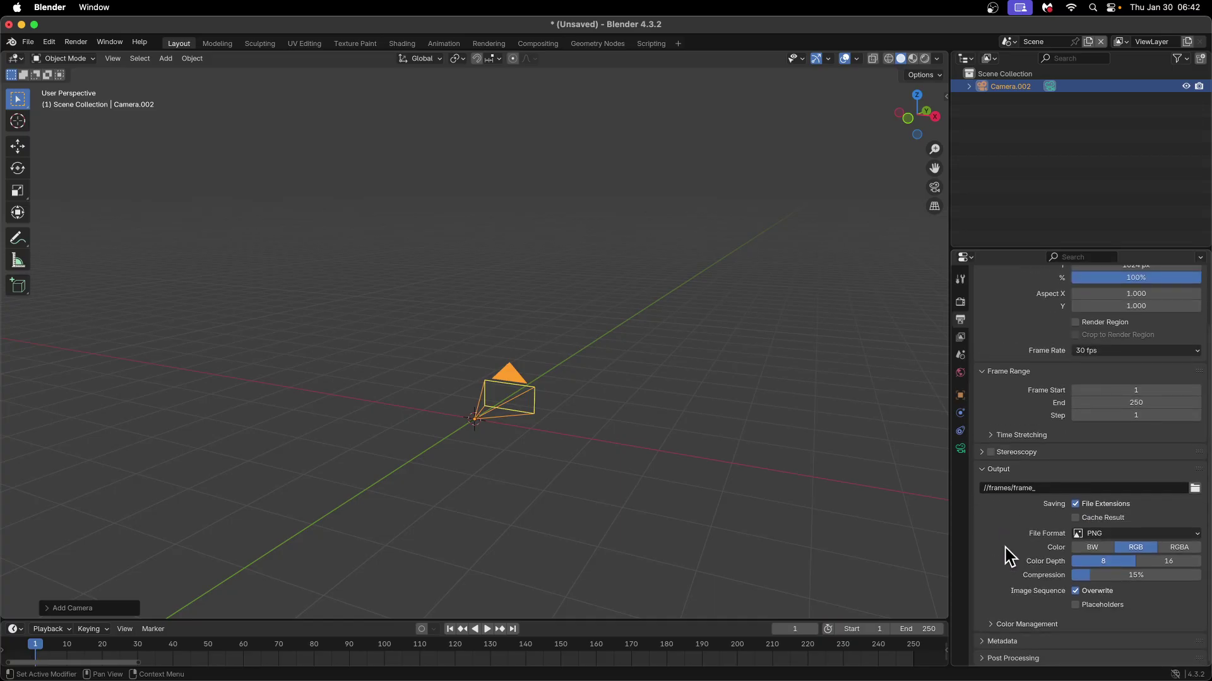
pyautogui.click(984, 641)
pyautogui.scroll(-8, 994, 599)
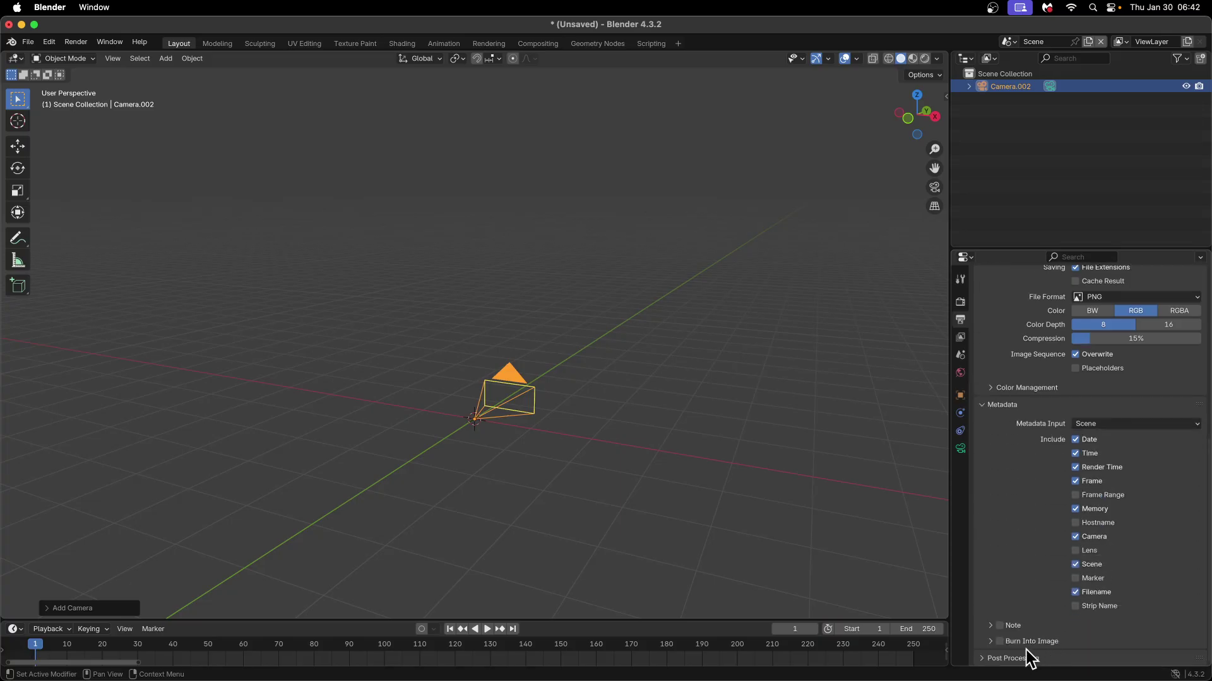
pyautogui.click(981, 406)
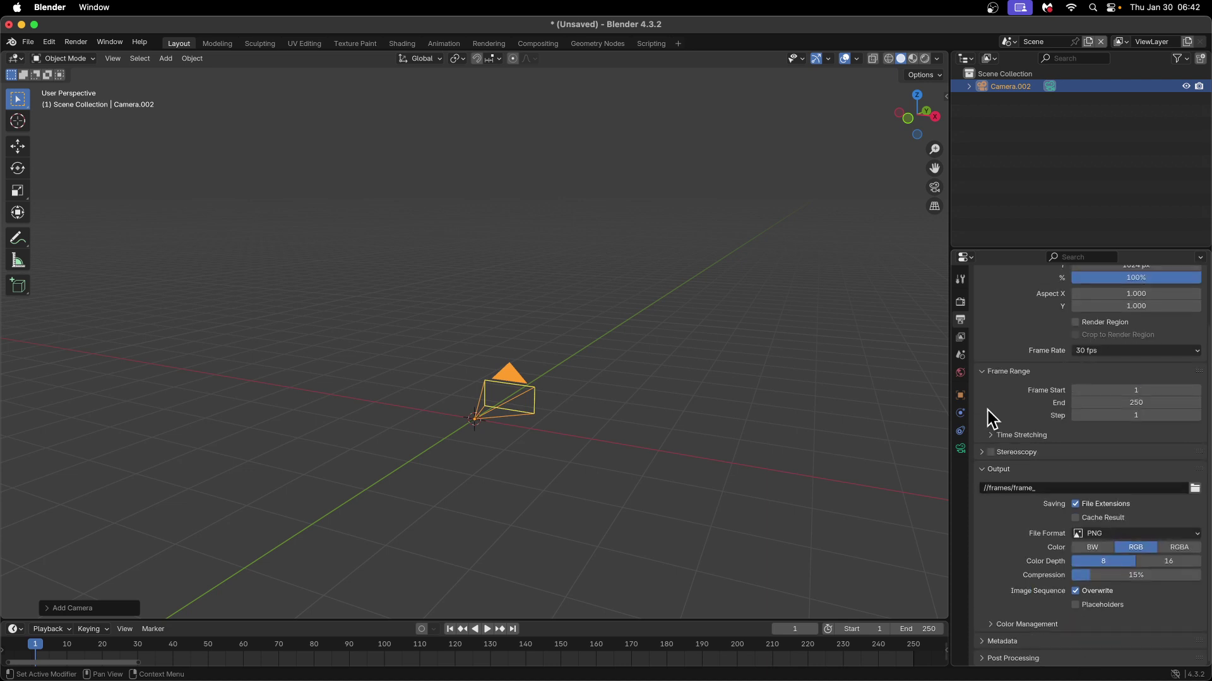
# Step: Set the post-processing dither to 0 and deselect the camera
pyautogui.click(990, 658)
pyautogui.scroll(-2, 1002, 574)
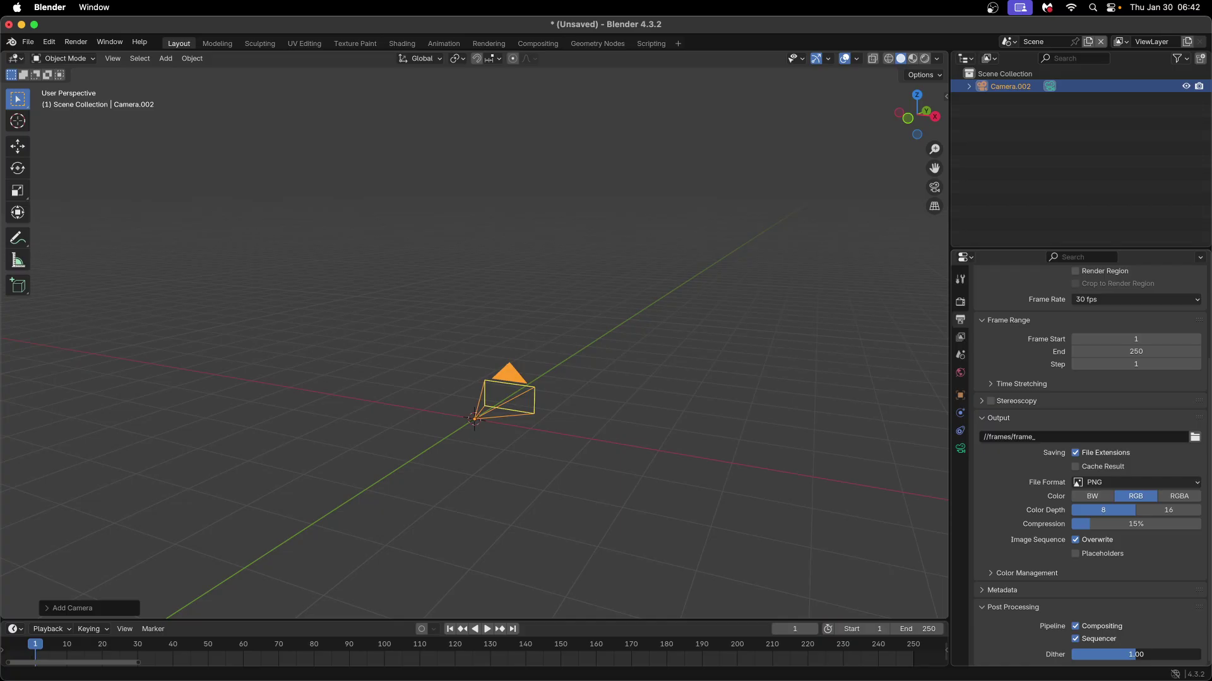
pyautogui.moveTo(1111, 654); pyautogui.dragTo(1068, 657)
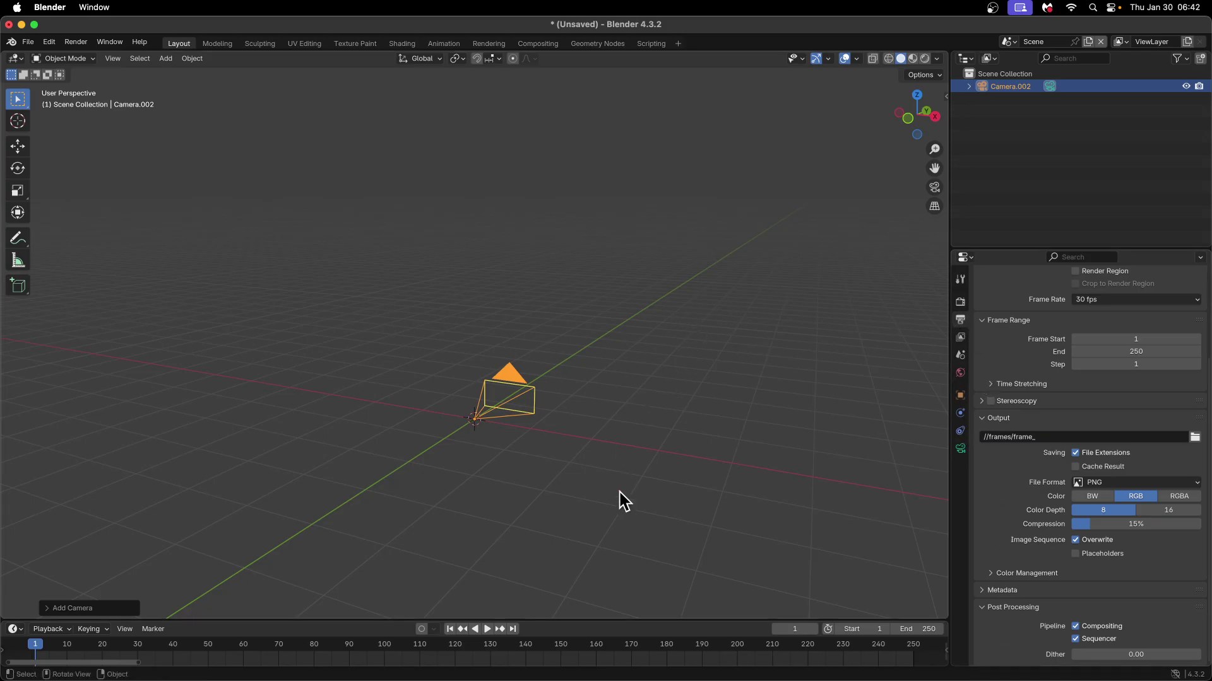
pyautogui.click(757, 425)
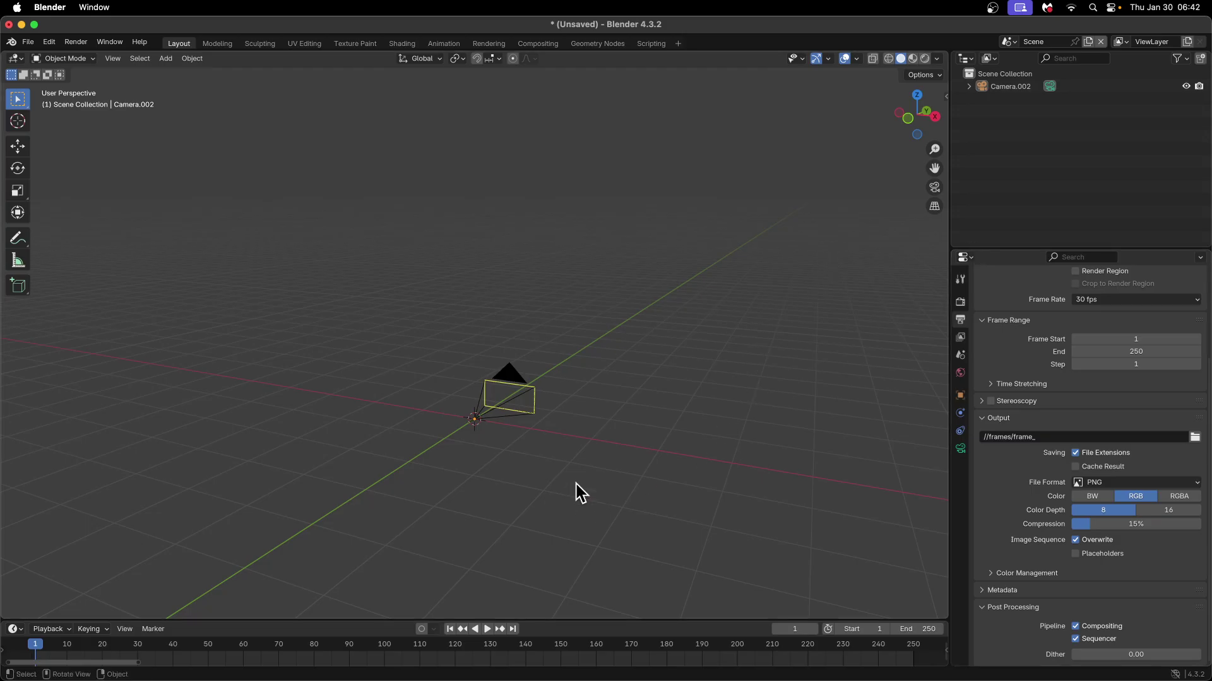
# Step: Set the camera's lens type to Panoramic with the Equirectangular panorama type
pyautogui.moveTo(540, 478); pyautogui.dragTo(583, 441, button='middle')
pyautogui.moveTo(619, 482); pyautogui.dragTo(619, 480, button='middle')
pyautogui.moveTo(652, 541); pyautogui.dragTo(645, 463, button='middle')
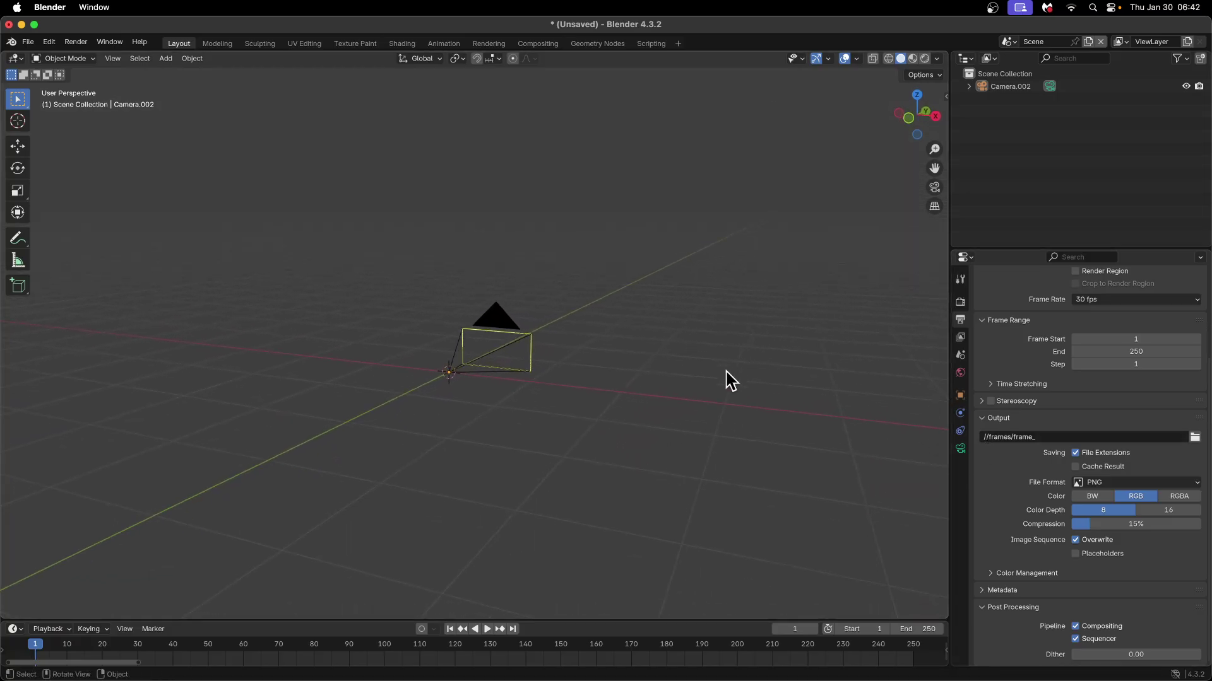
pyautogui.click(486, 325)
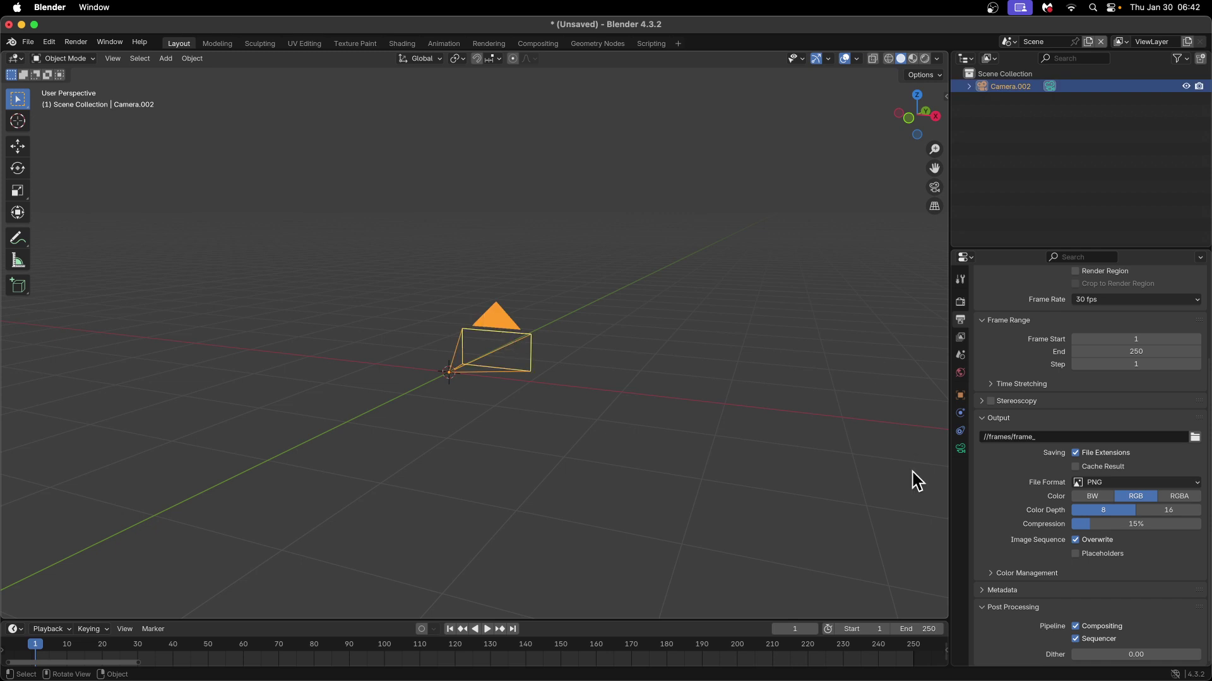
pyautogui.click(959, 449)
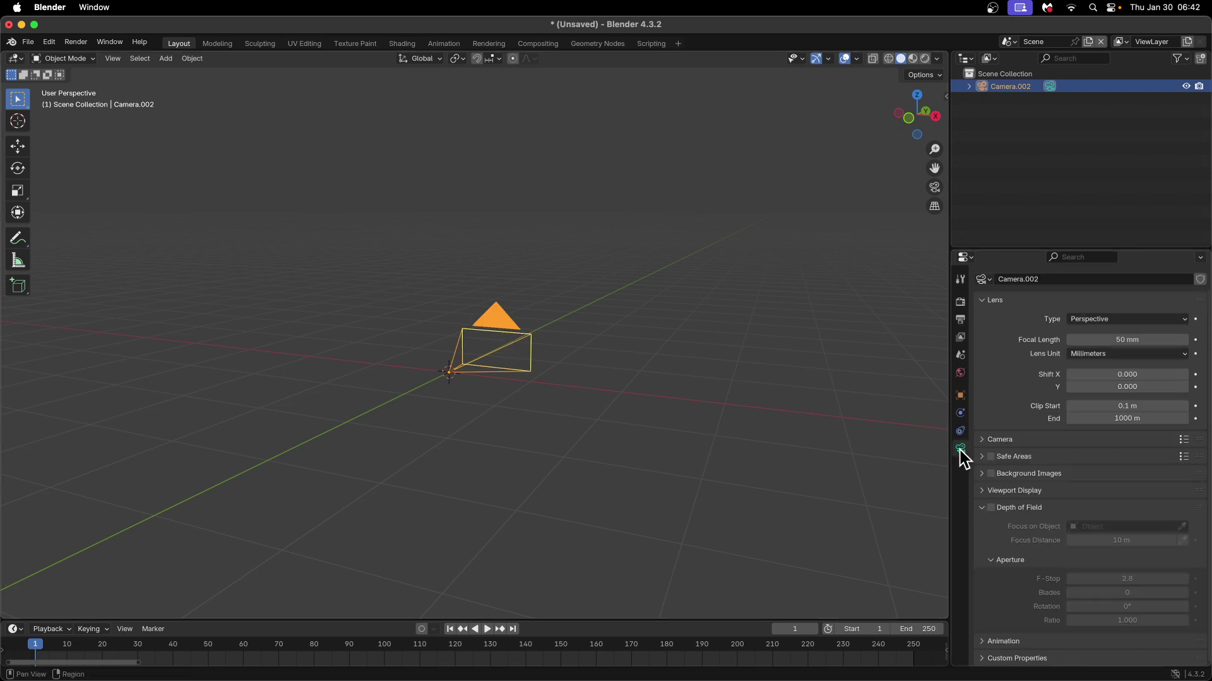
pyautogui.click(1115, 319)
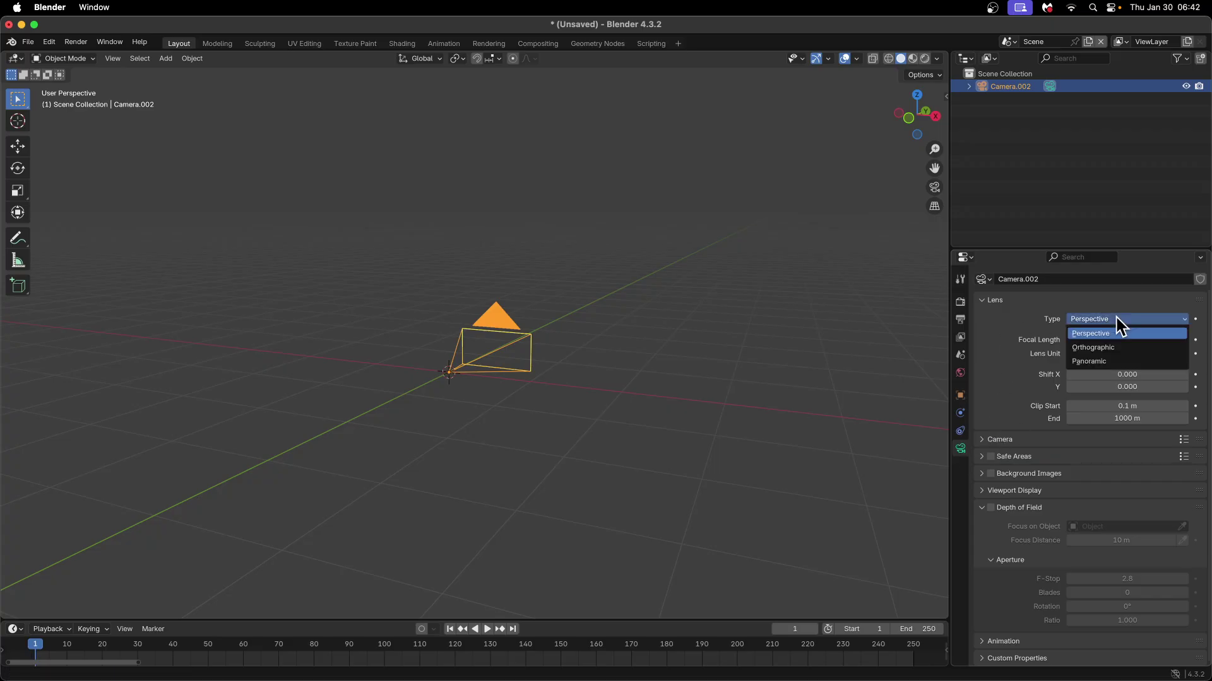
pyautogui.click(1116, 362)
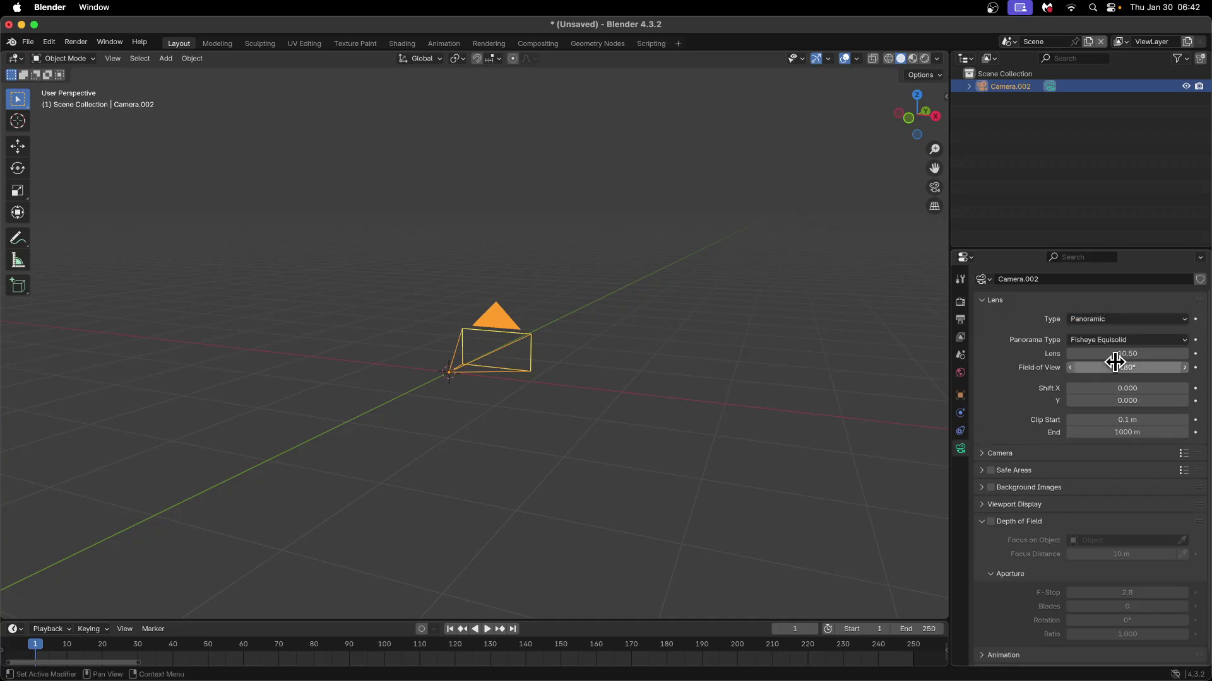
pyautogui.click(1141, 340)
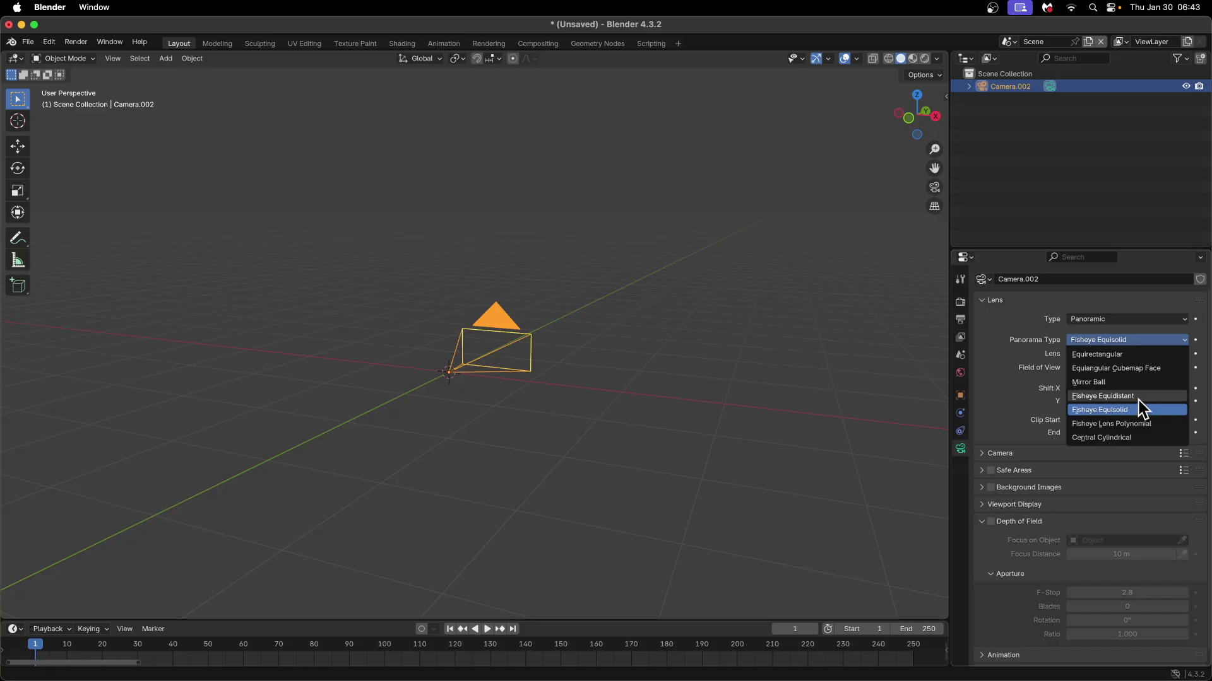
pyautogui.click(1126, 356)
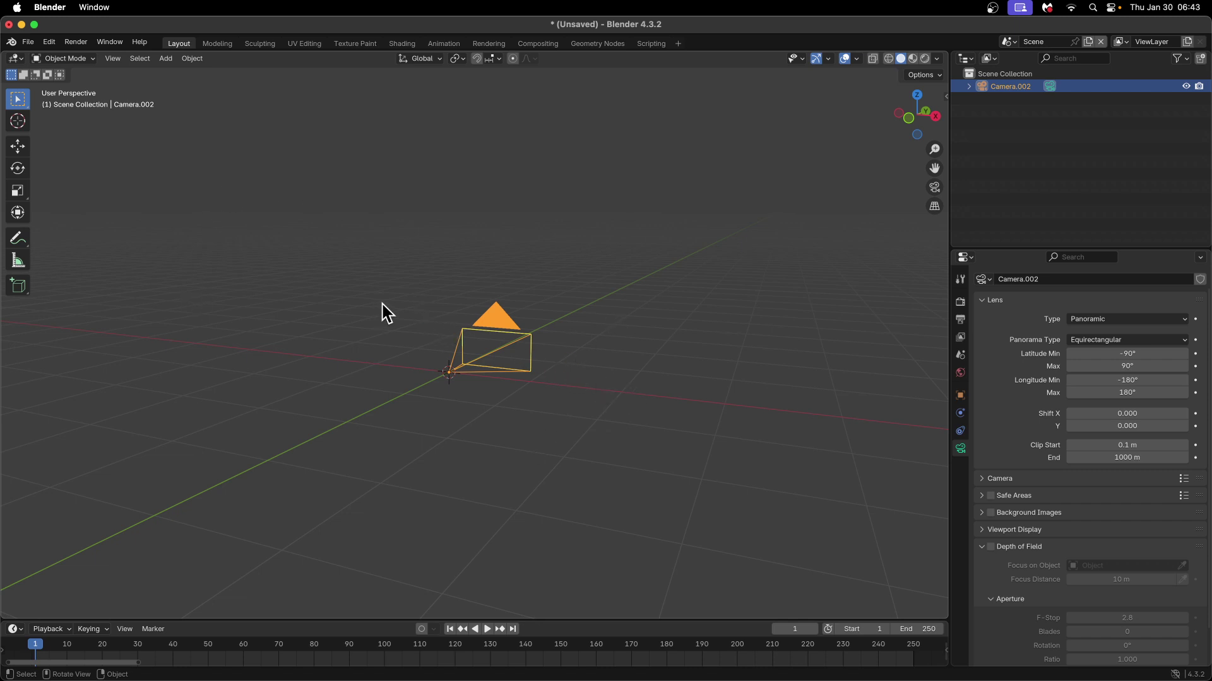
# Step: Add a Monkey mesh and move it along the Y axis to sit in front of the camera
pyautogui.click(163, 59)
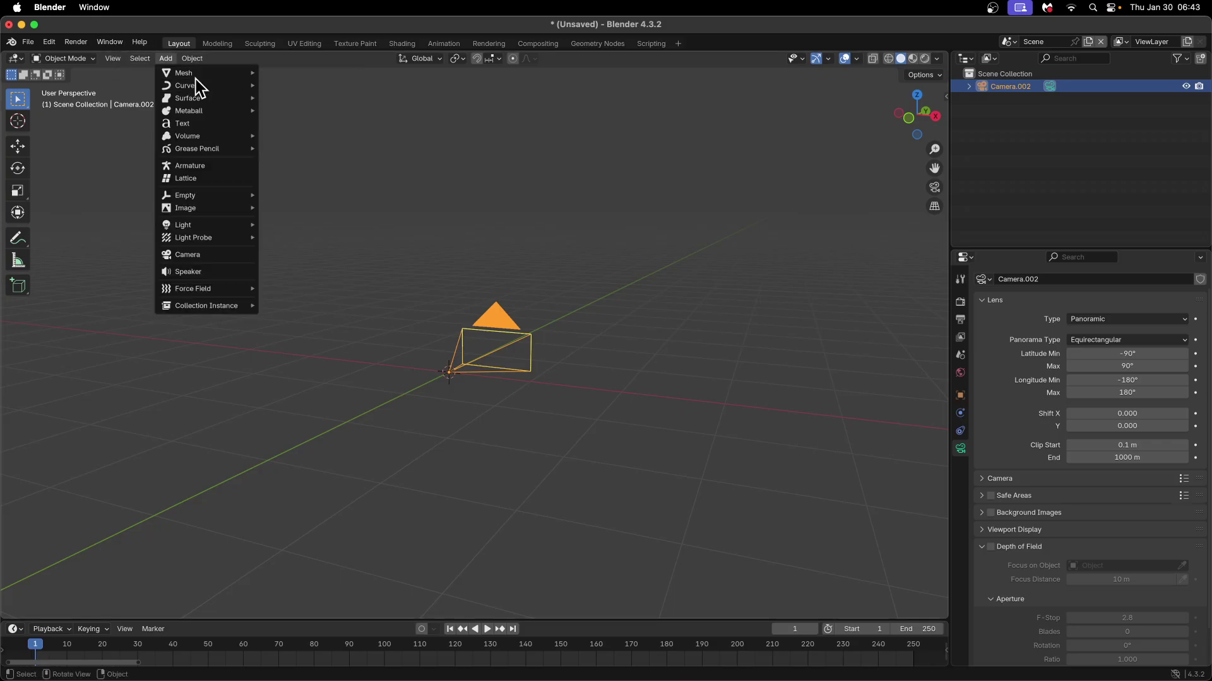
pyautogui.moveTo(237, 75)
pyautogui.click(304, 188)
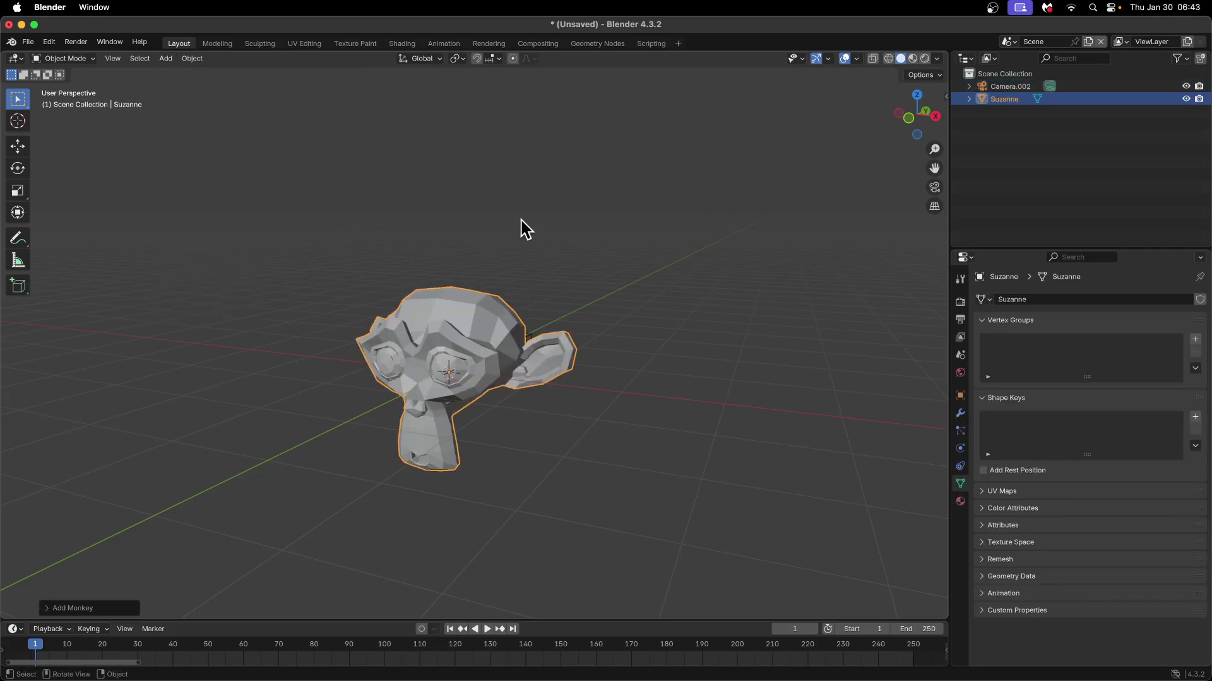
pyautogui.moveTo(516, 368); pyautogui.dragTo(480, 366, button='middle')
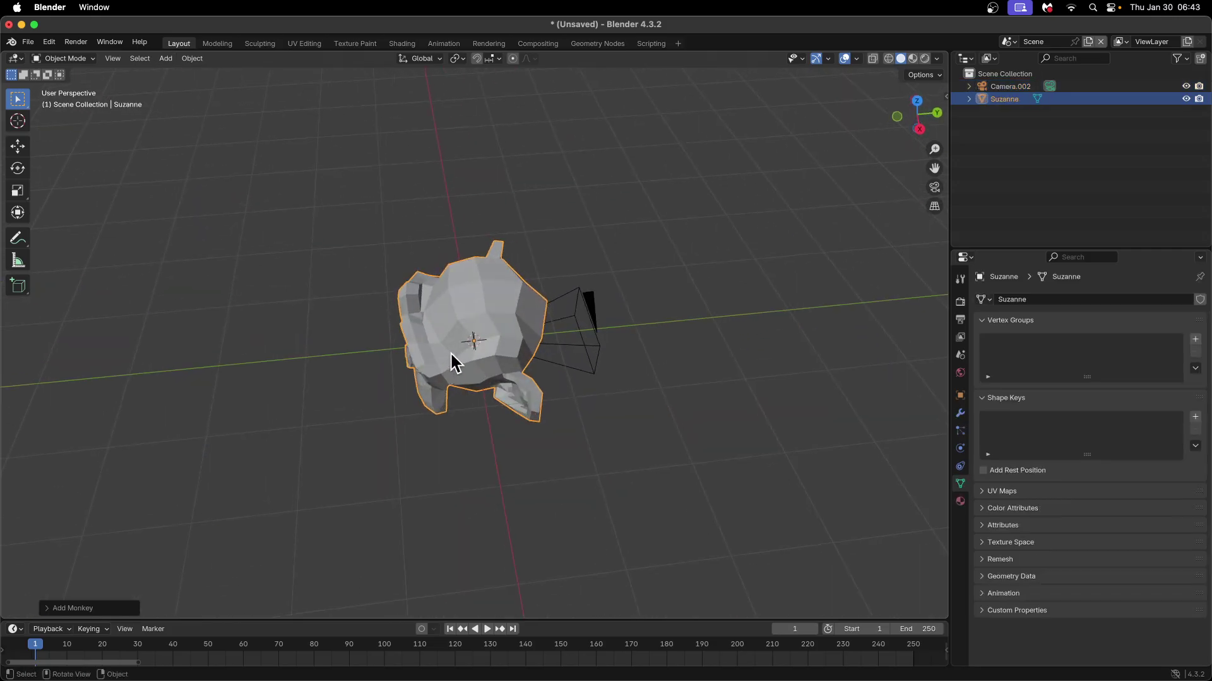
pyautogui.moveTo(456, 364); pyautogui.dragTo(779, 312)
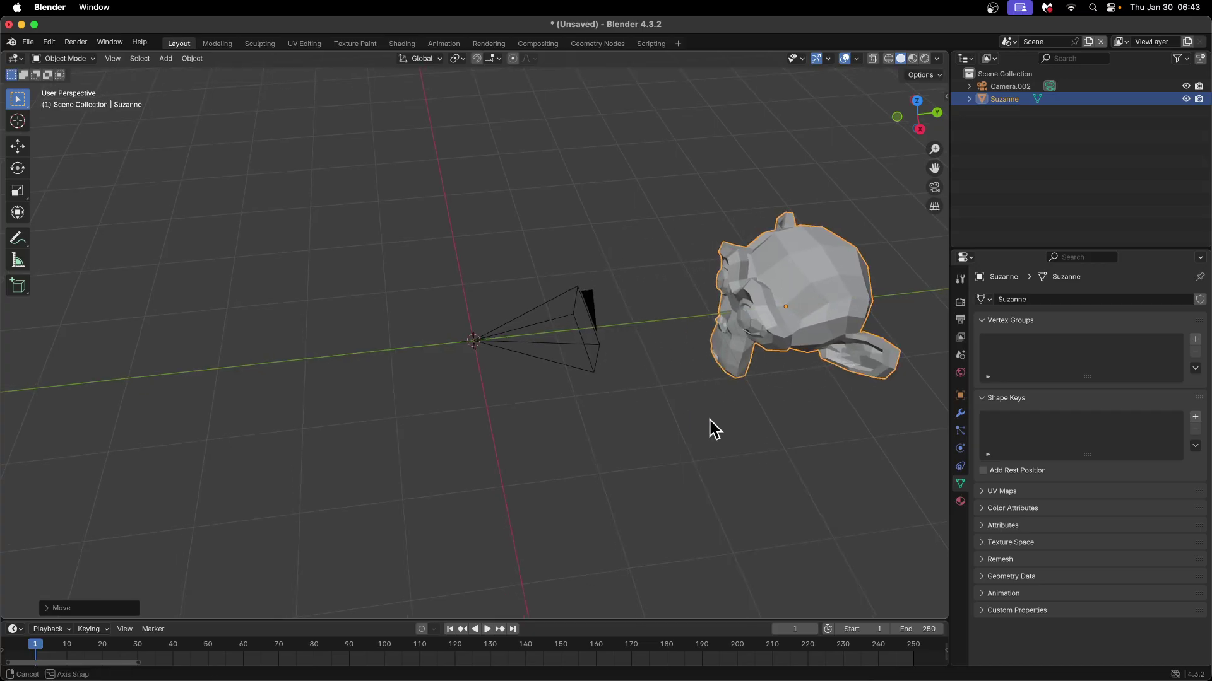
# Step: Set the transform pivot point to 3D Cursor and place a duplicate of the monkey rotated around the camera
pyautogui.moveTo(710, 420); pyautogui.dragTo(647, 377, button='middle')
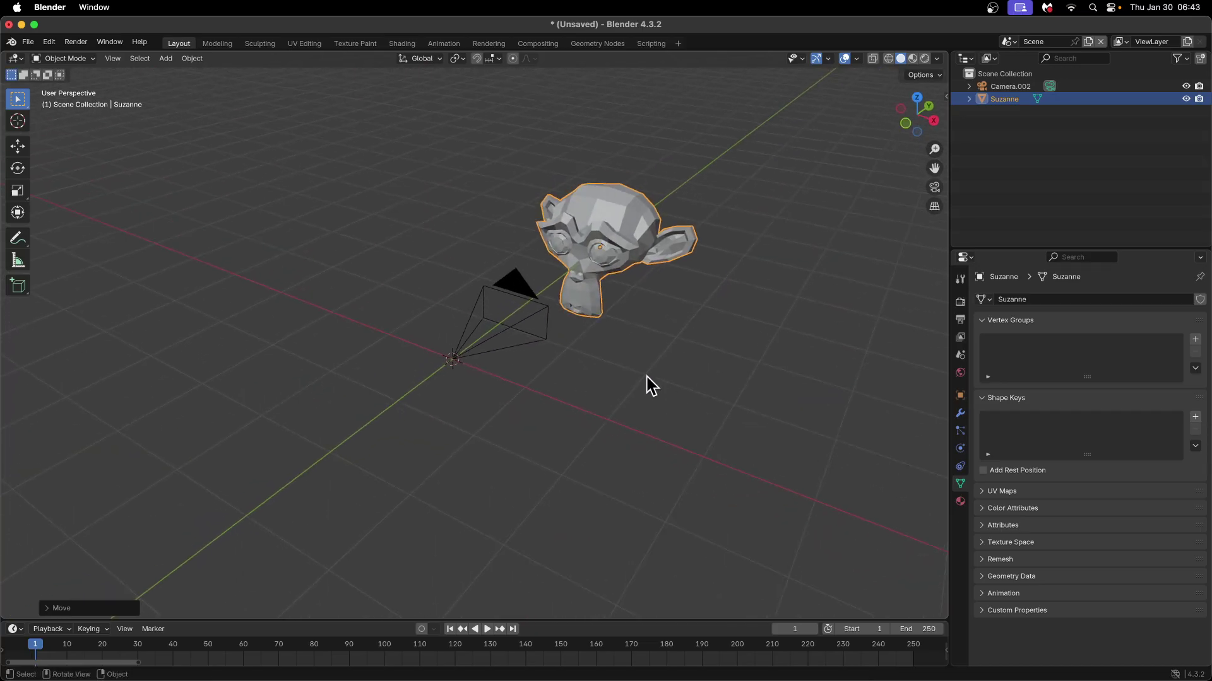
pyautogui.click(457, 58)
pyautogui.click(470, 103)
pyautogui.hotkey('shift', 'd')
pyautogui.press('r')
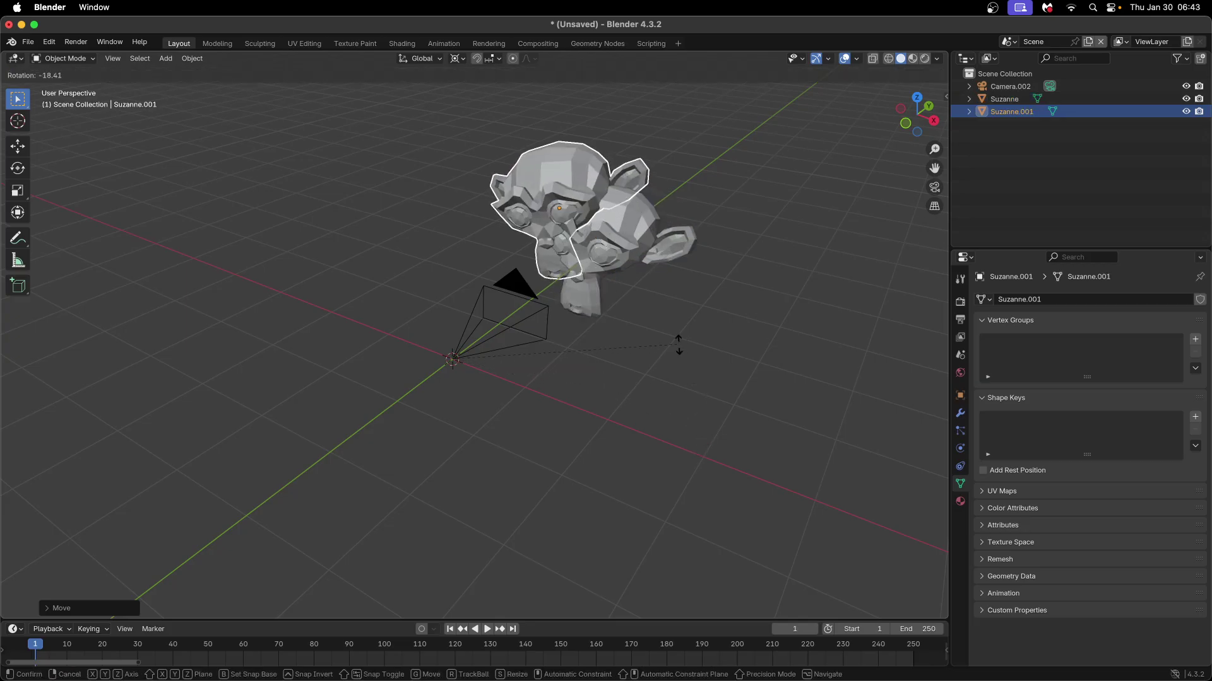
pyautogui.click(560, 185)
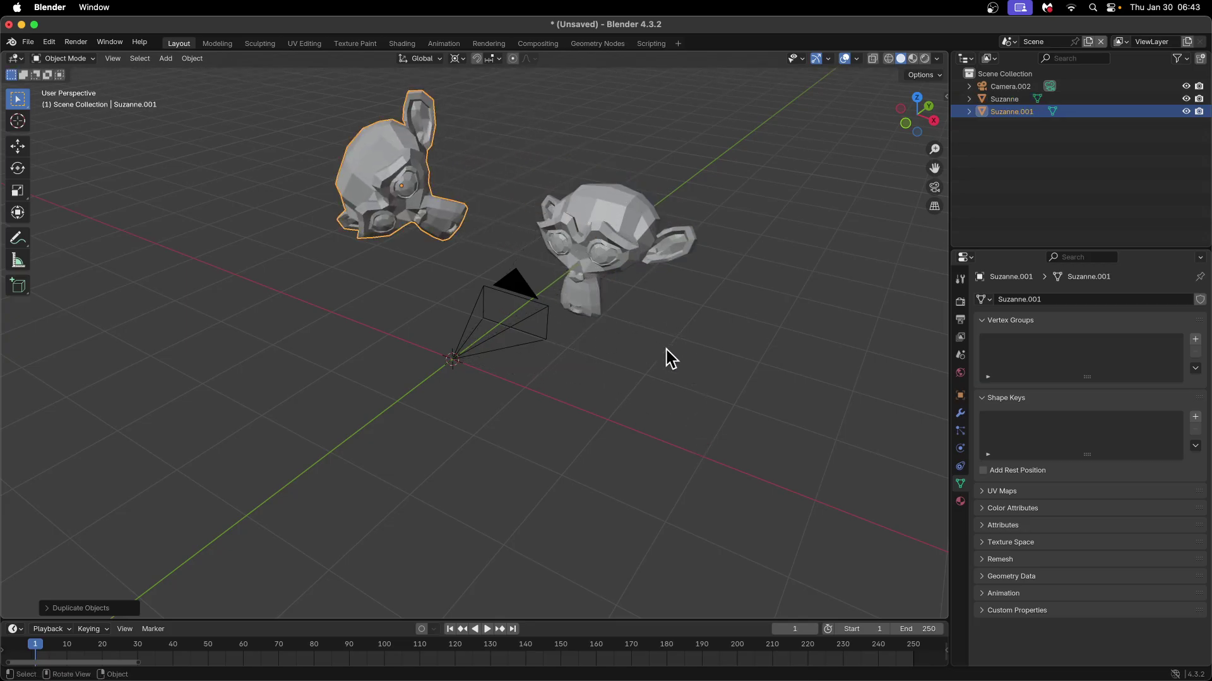
# Step: Duplicate the tilted monkey copy and rotate the new copy about the Z axis around the 3D cursor
pyautogui.press('shift')
pyautogui.hotkey('shift', 'd')
pyautogui.press('r')
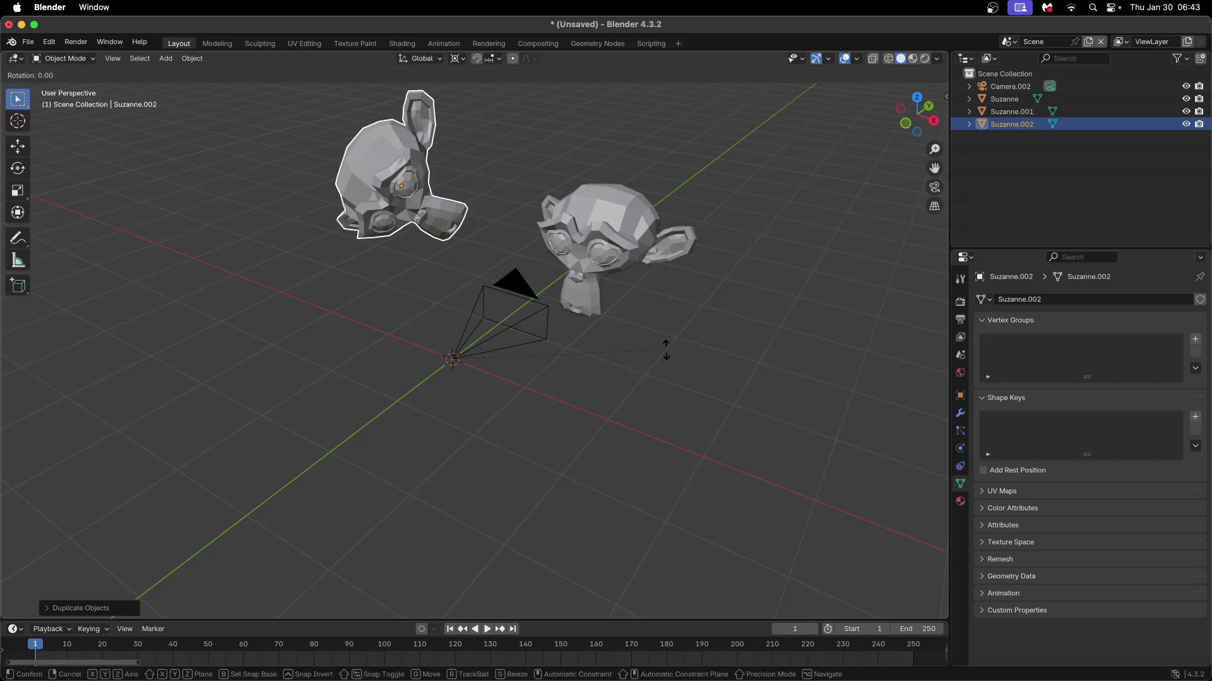
pyautogui.press('z')
pyautogui.click(551, 243)
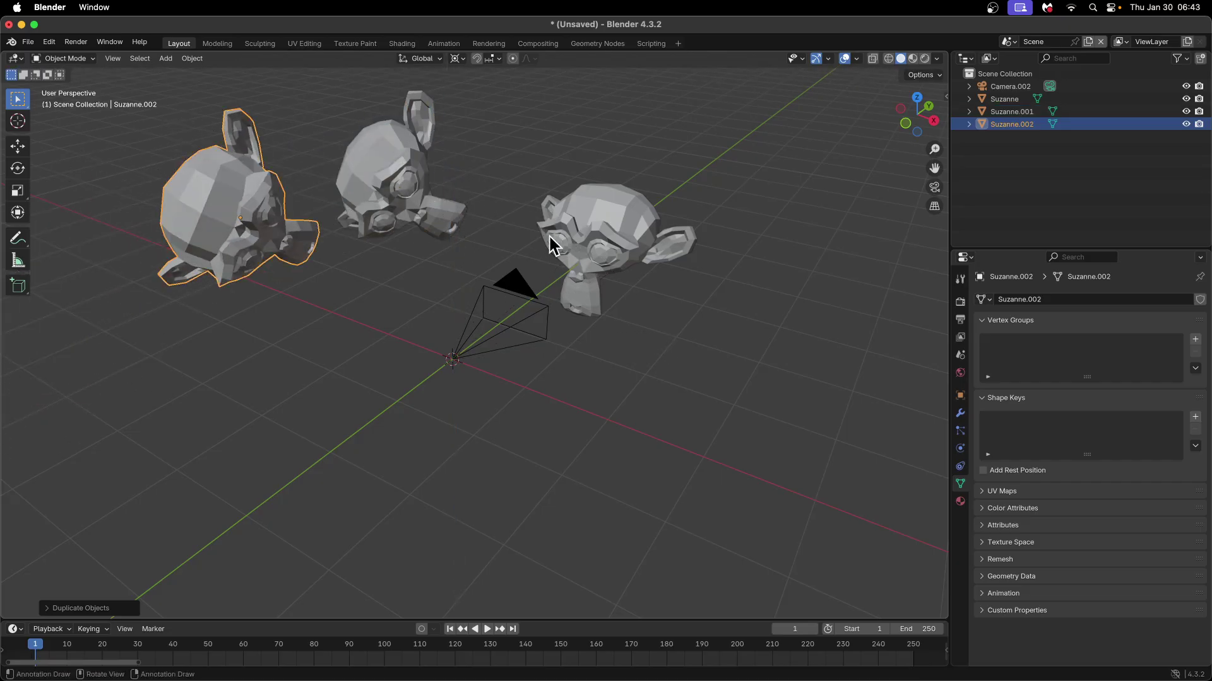
# Step: Add two more monkey duplicates, one rotated freely and one about the Z axis, continuing the ring behind the camera
pyautogui.hotkey('shift', 'd')
pyautogui.press('r')
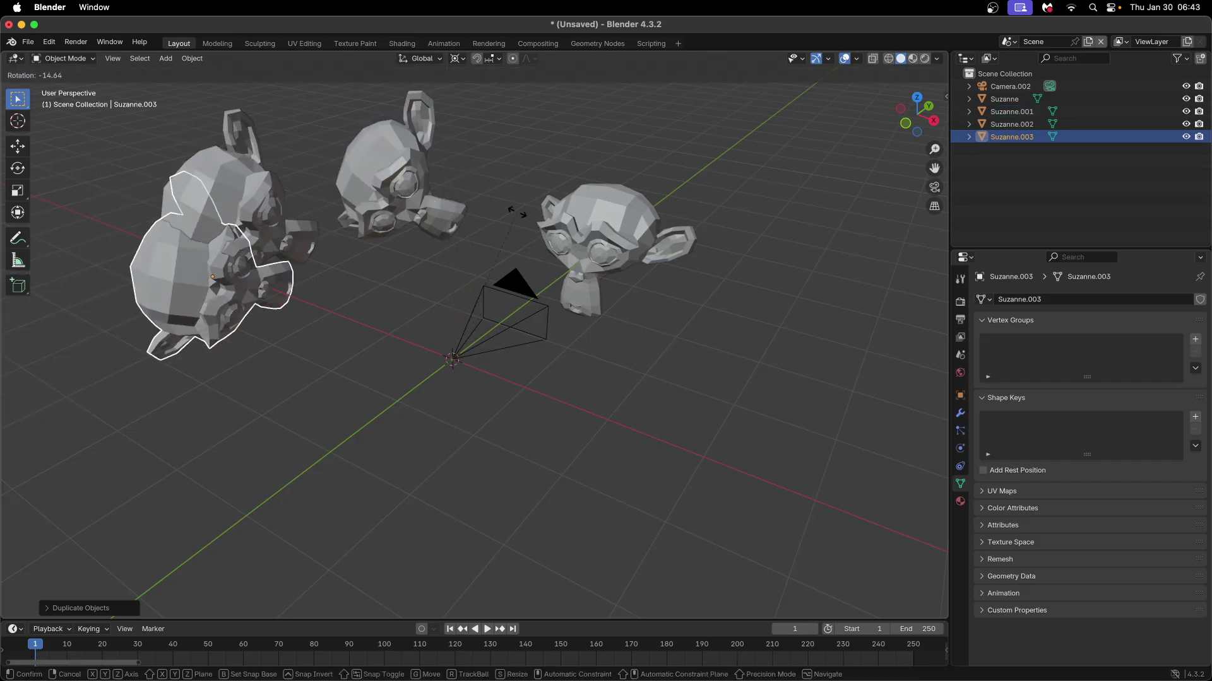
pyautogui.click(435, 173)
pyautogui.hotkey('shift', 'd')
pyautogui.press('r')
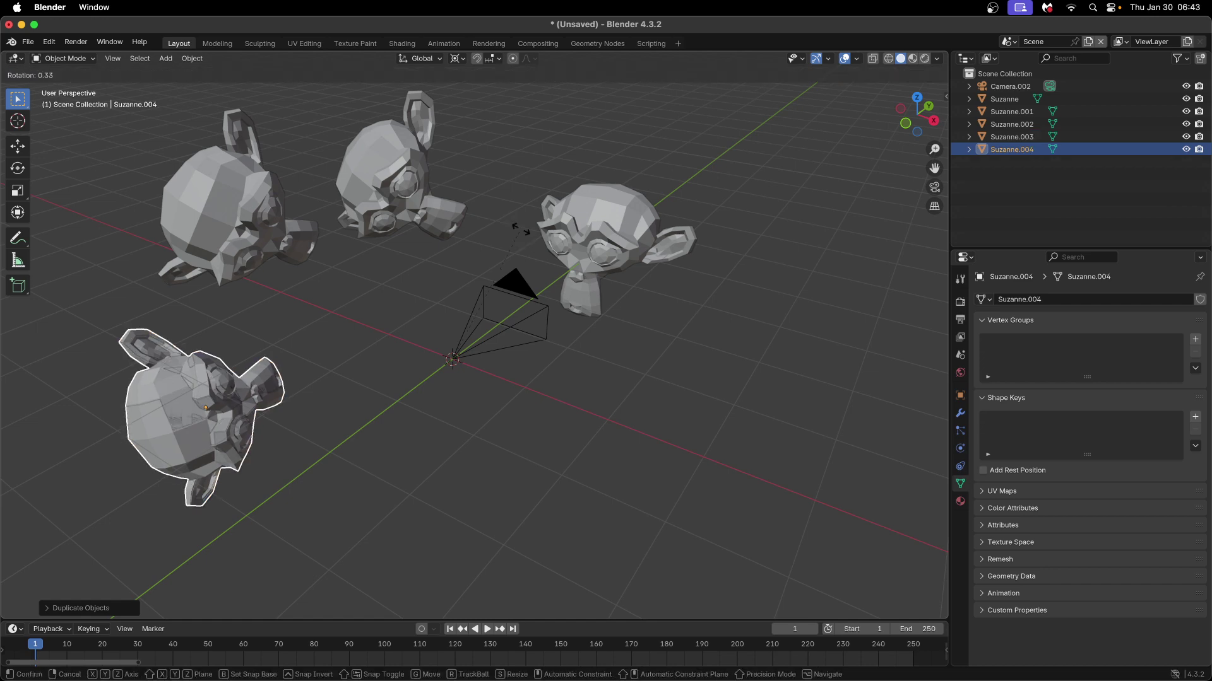
pyautogui.press('z')
pyautogui.click(262, 161)
# Step: Duplicate the last monkey and rotate the copy freely around the 3D cursor into the next gap behind the camera
pyautogui.moveTo(369, 334); pyautogui.dragTo(541, 341, button='middle')
pyautogui.click(454, 59)
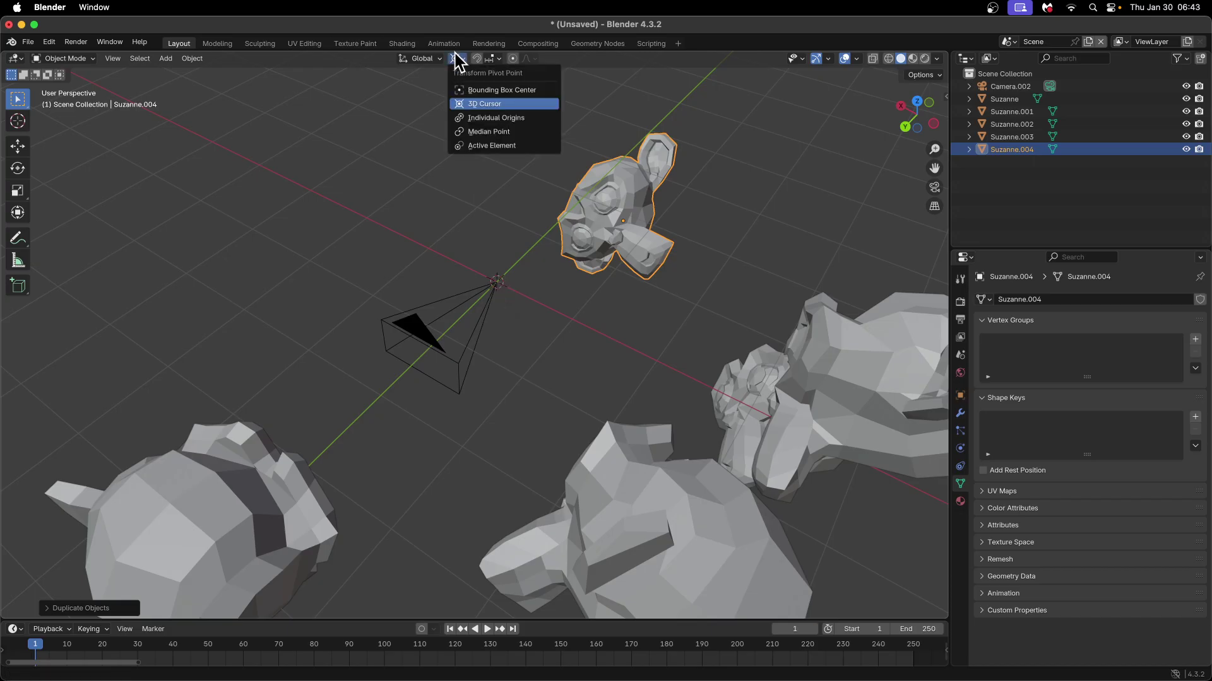
pyautogui.hotkey('shift', 'd')
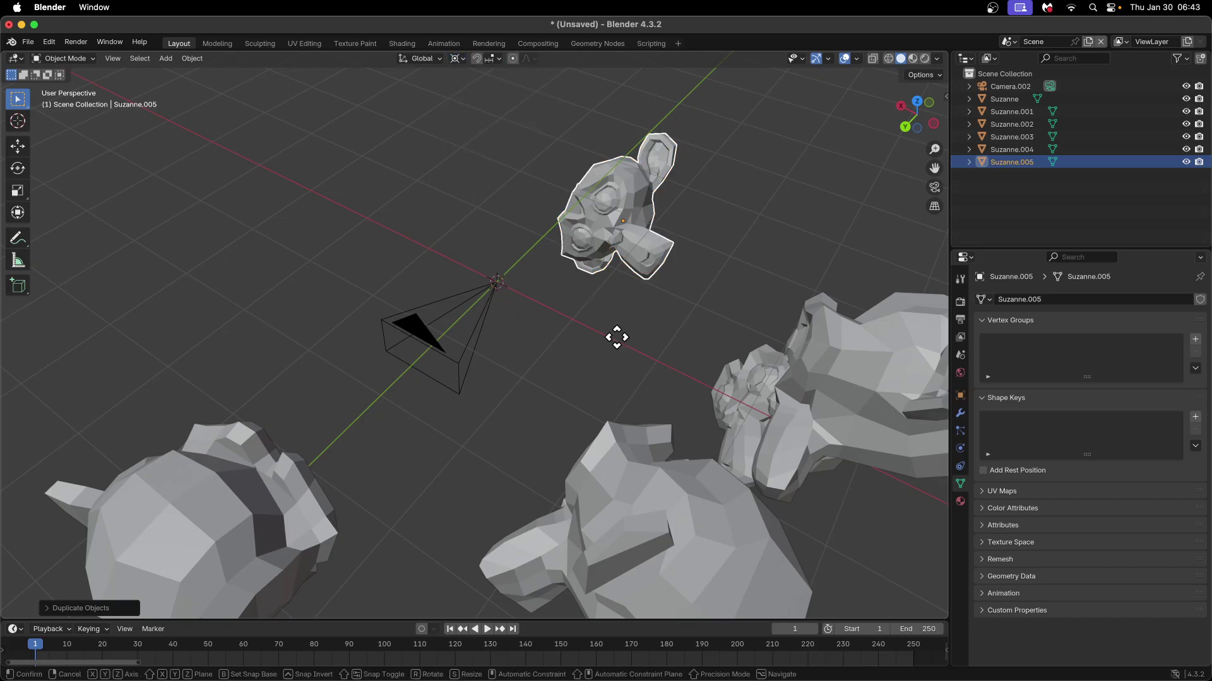
pyautogui.press('r')
pyautogui.click(611, 289)
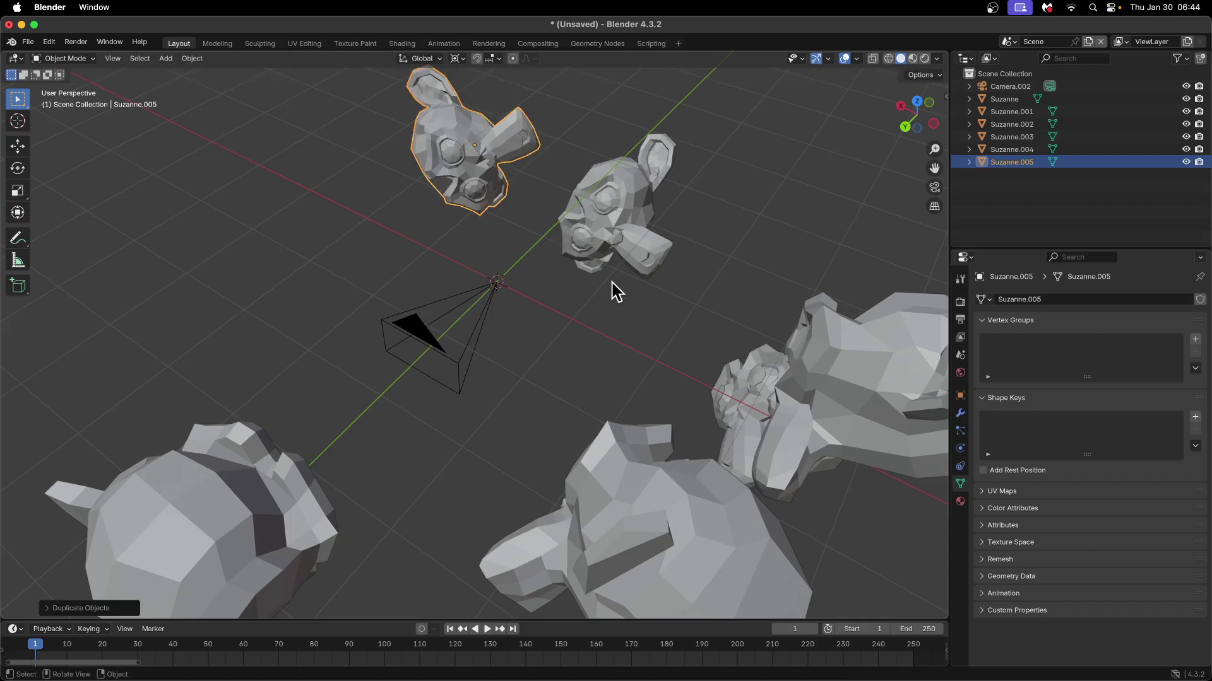
# Step: Complete the ring around the camera with one more monkey duplicate rotated about the Z axis
pyautogui.moveTo(611, 289); pyautogui.dragTo(681, 352, button='middle')
pyautogui.hotkey('shift', 'd')
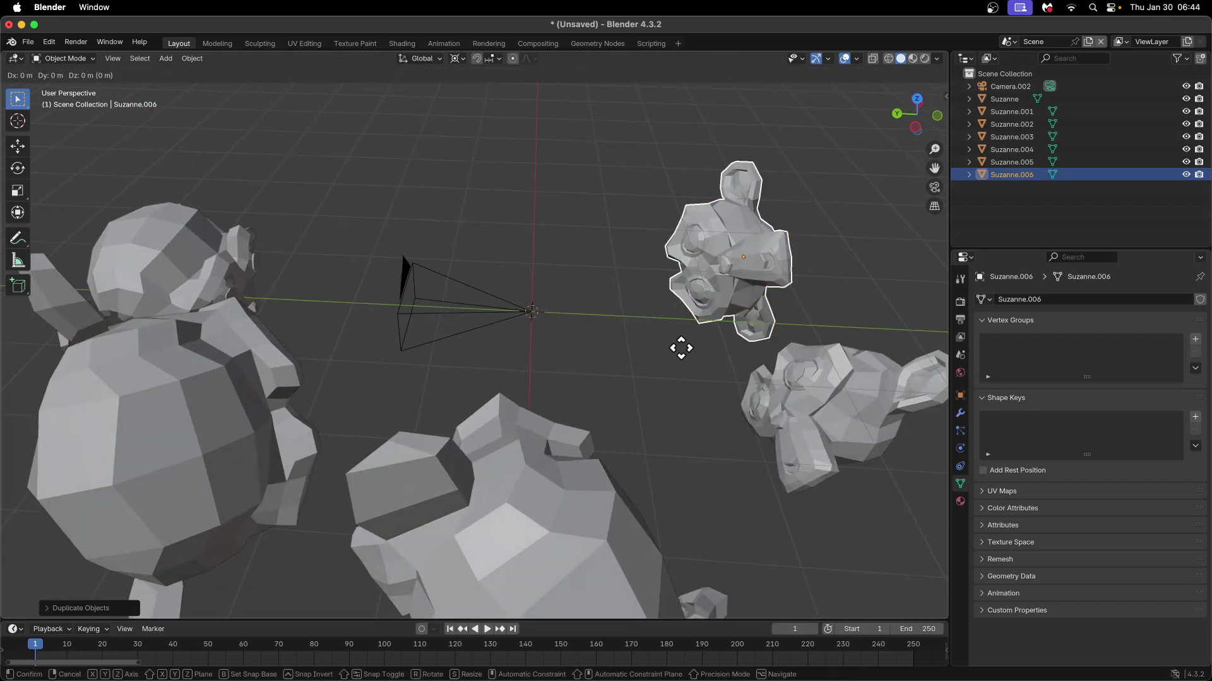
pyautogui.press('r')
pyautogui.press('z')
pyautogui.click(570, 256)
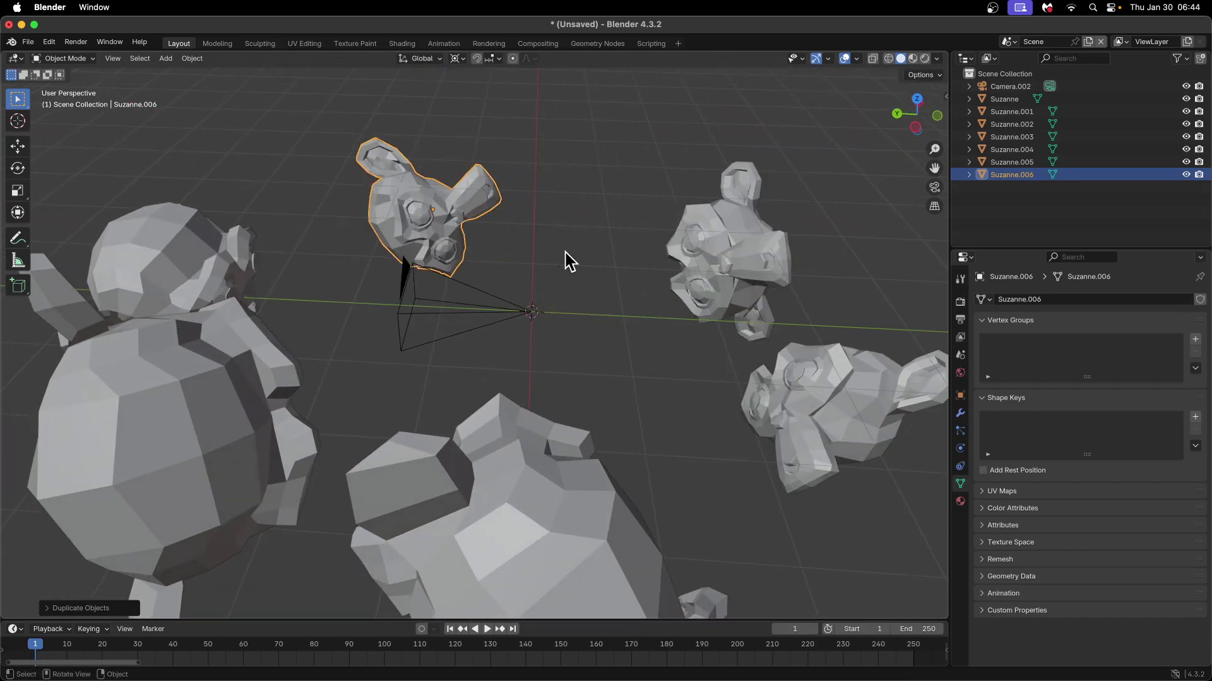
pyautogui.moveTo(539, 373); pyautogui.dragTo(584, 401, button='middle')
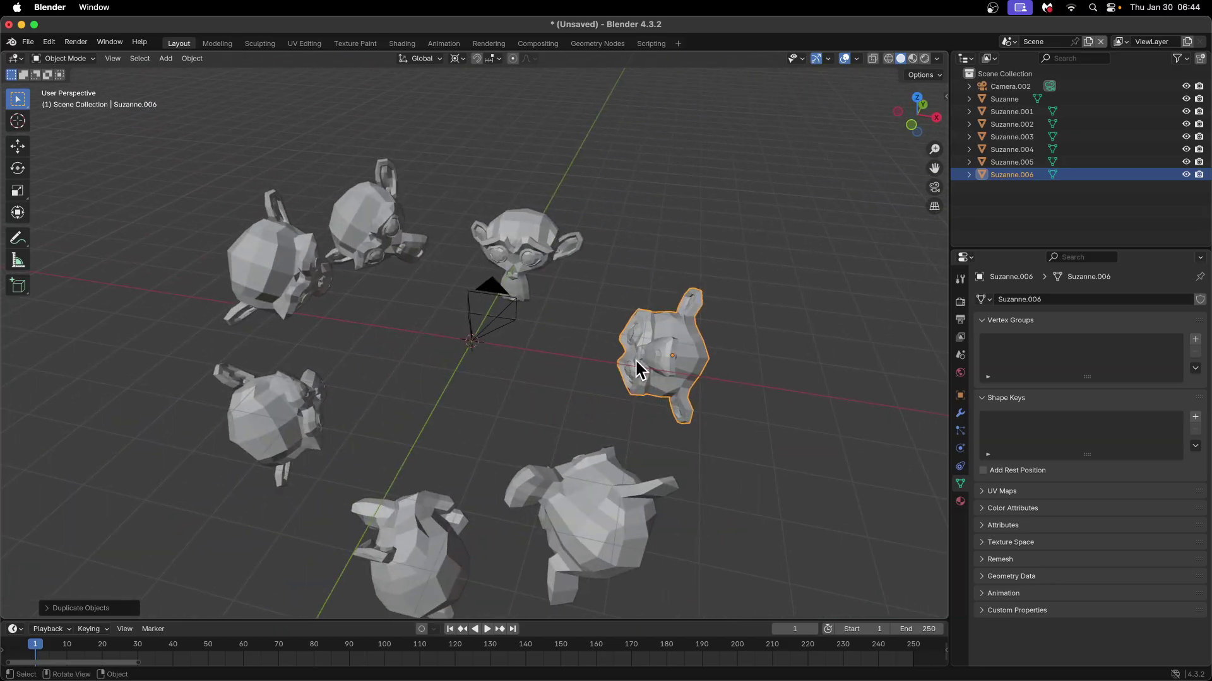
# Step: Show the scene through the camera in rendered shading and add a Sun light
pyautogui.click(934, 187)
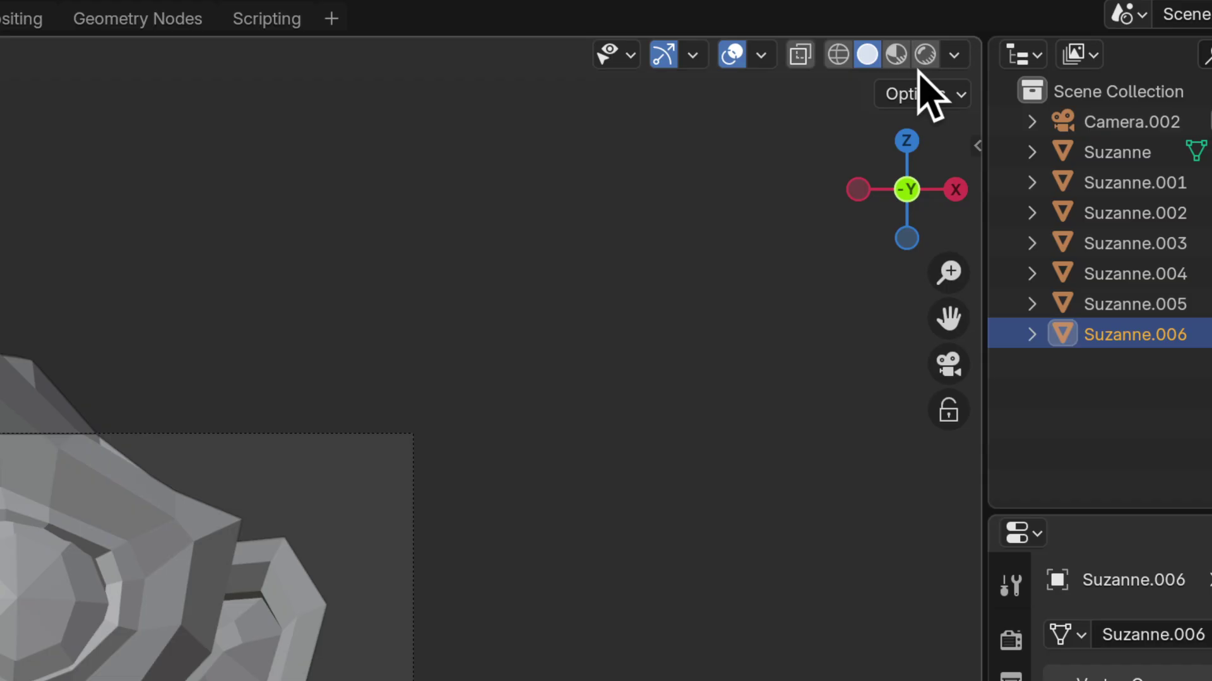
pyautogui.click(923, 57)
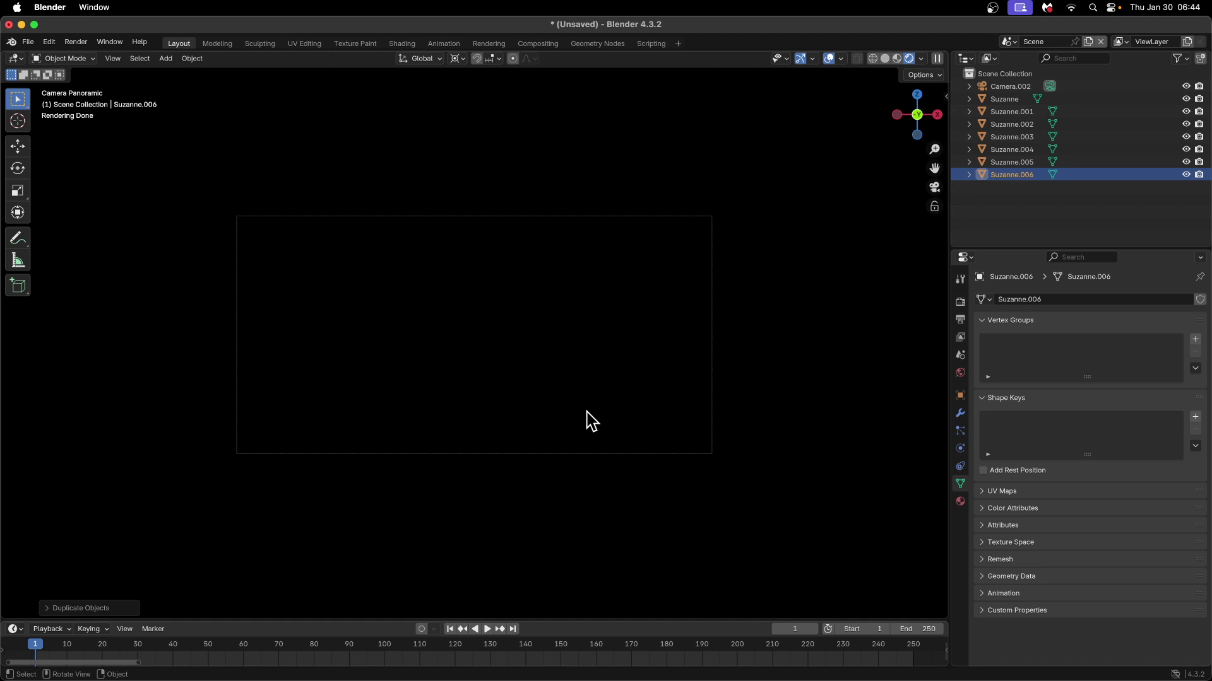
pyautogui.press('shift')
pyautogui.click(164, 59)
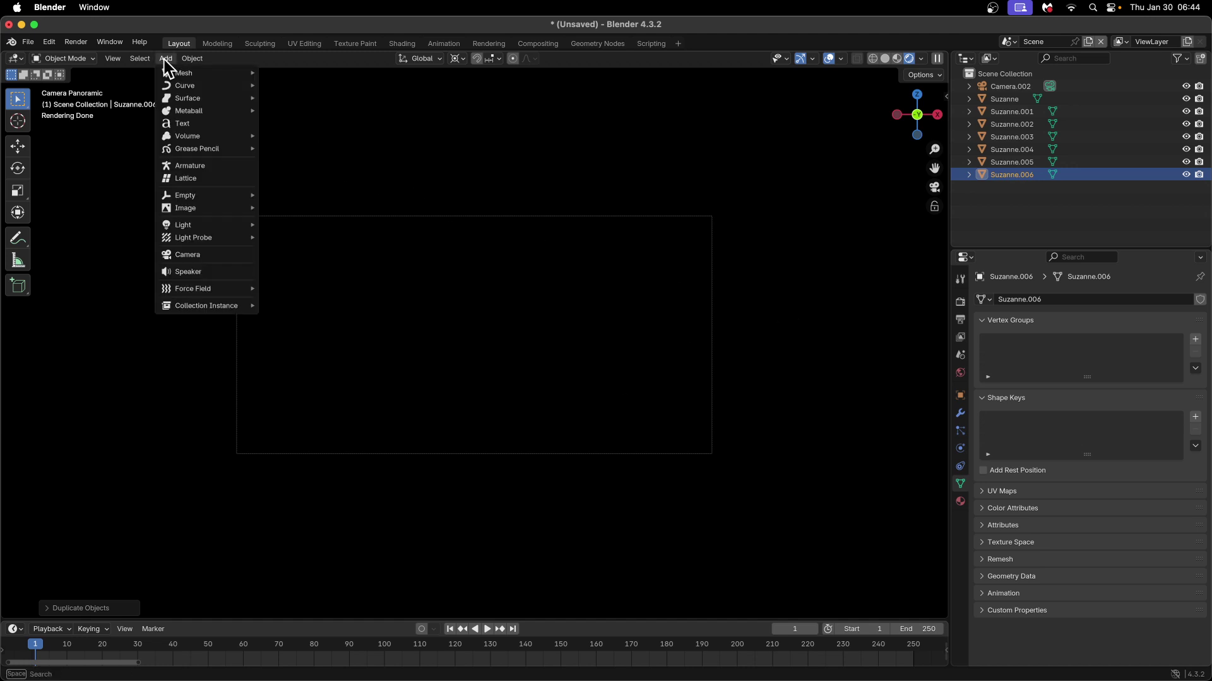
pyautogui.moveTo(215, 226)
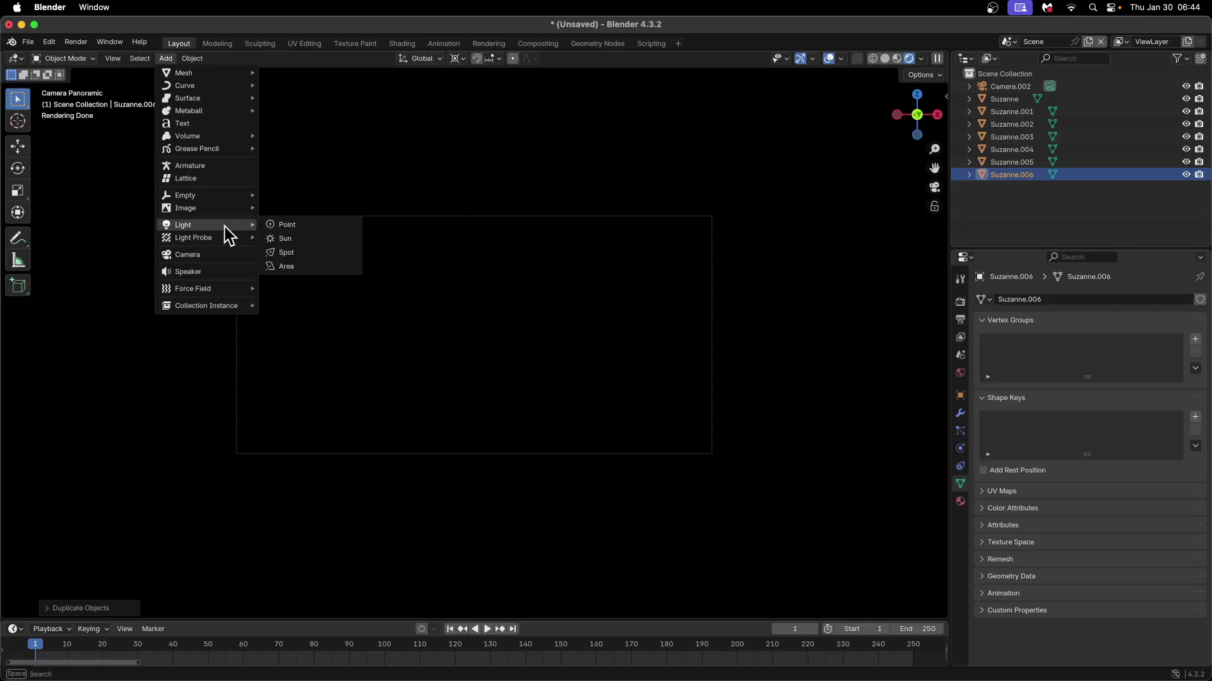
pyautogui.click(311, 246)
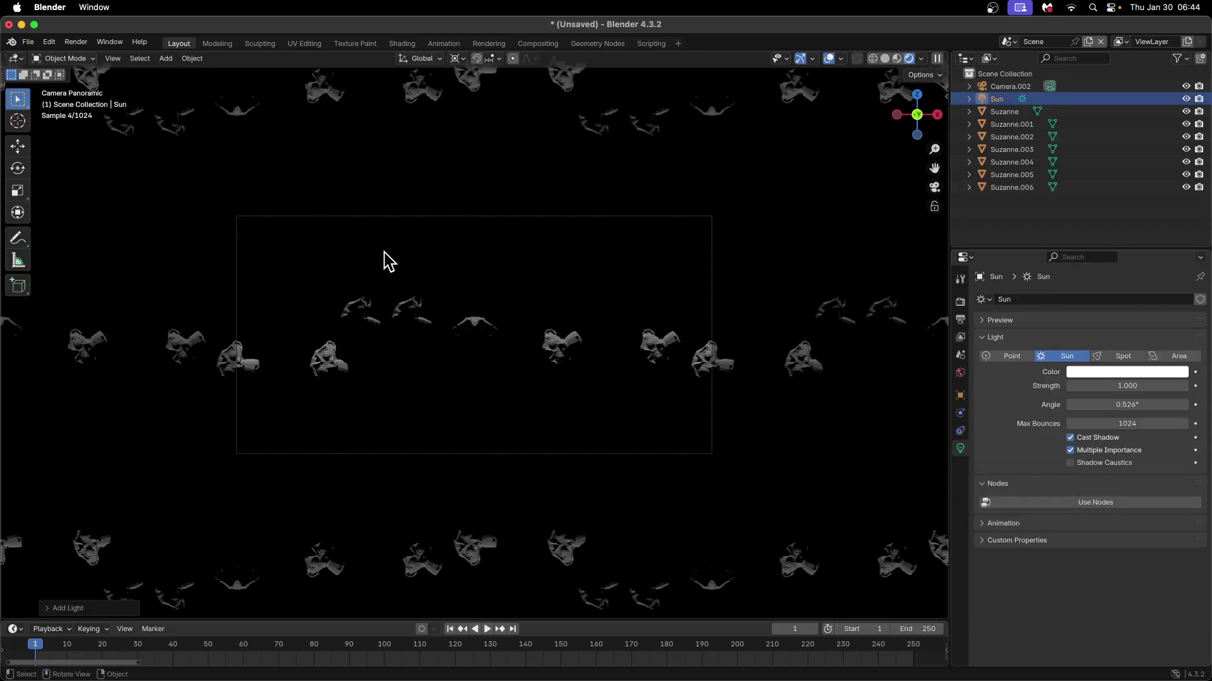
# Step: Set the Sun light's rotation to 22° on X and 58° on Y
pyautogui.scroll(4, 585, 438)
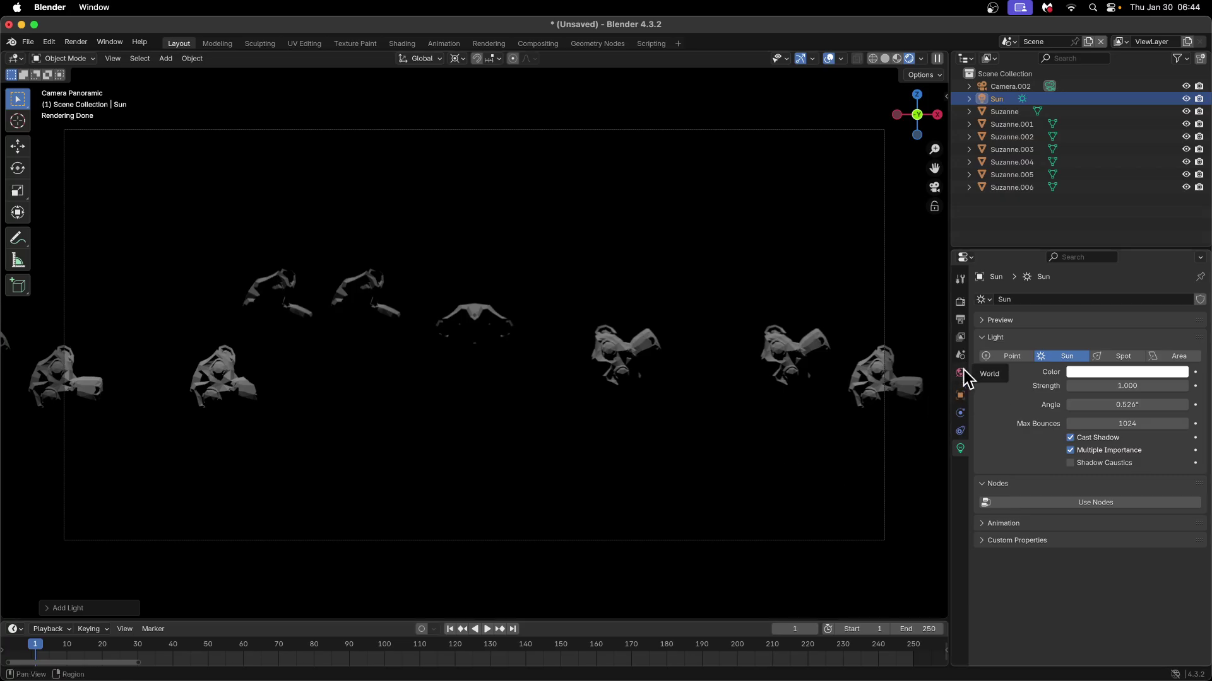
pyautogui.click(960, 395)
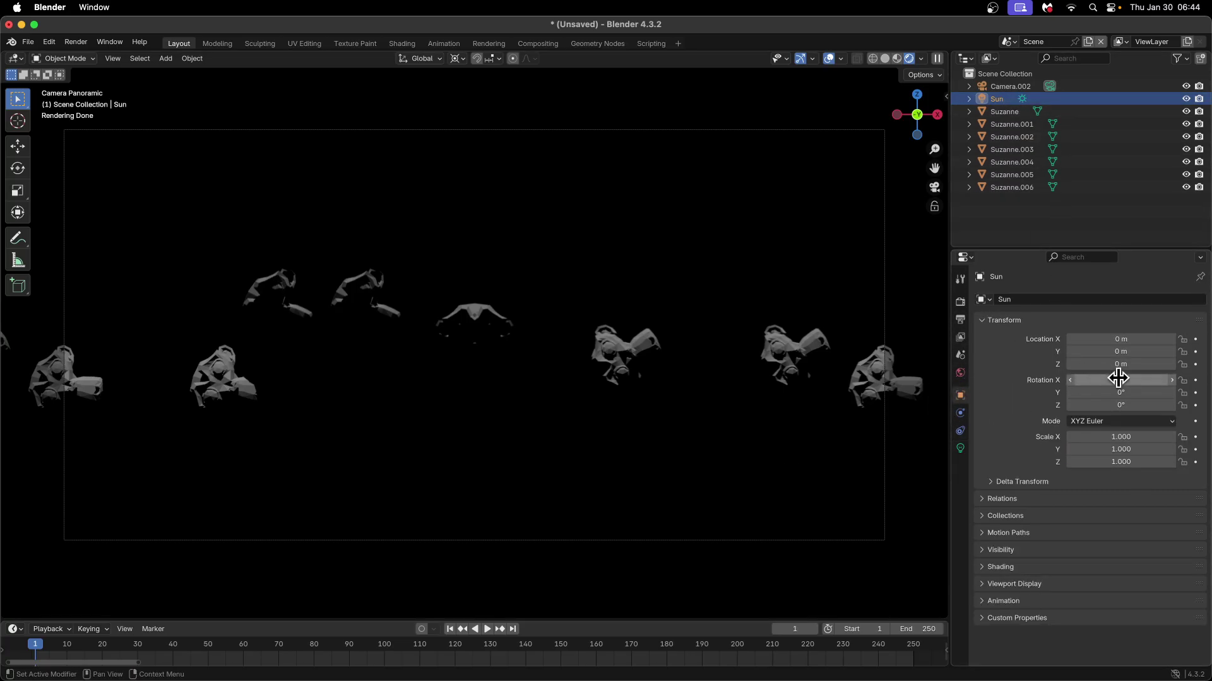
pyautogui.moveTo(1136, 396)
pyautogui.mouseDown()
pyautogui.moveTo(1085, 396)
pyautogui.moveTo(1134, 393)
pyautogui.moveTo(1118, 381)
pyautogui.moveTo(1131, 381)
pyautogui.mouseUp()
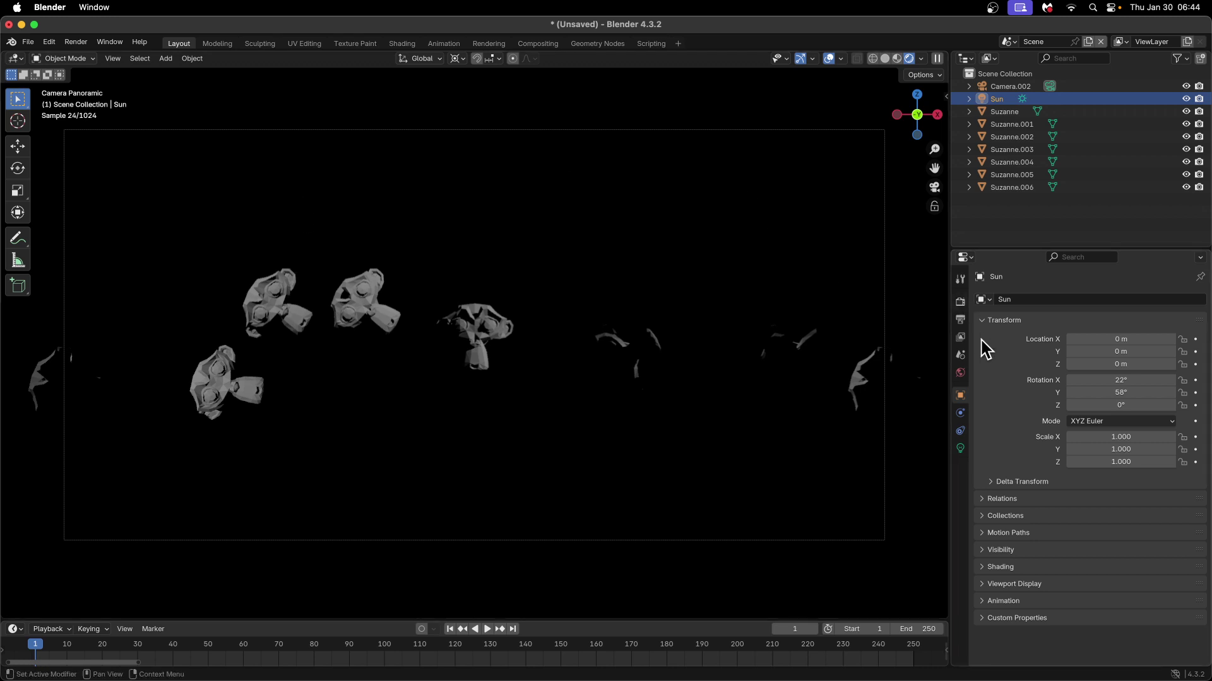
# Step: Create a new world for the scene and set its background color to dark blue
pyautogui.click(959, 373)
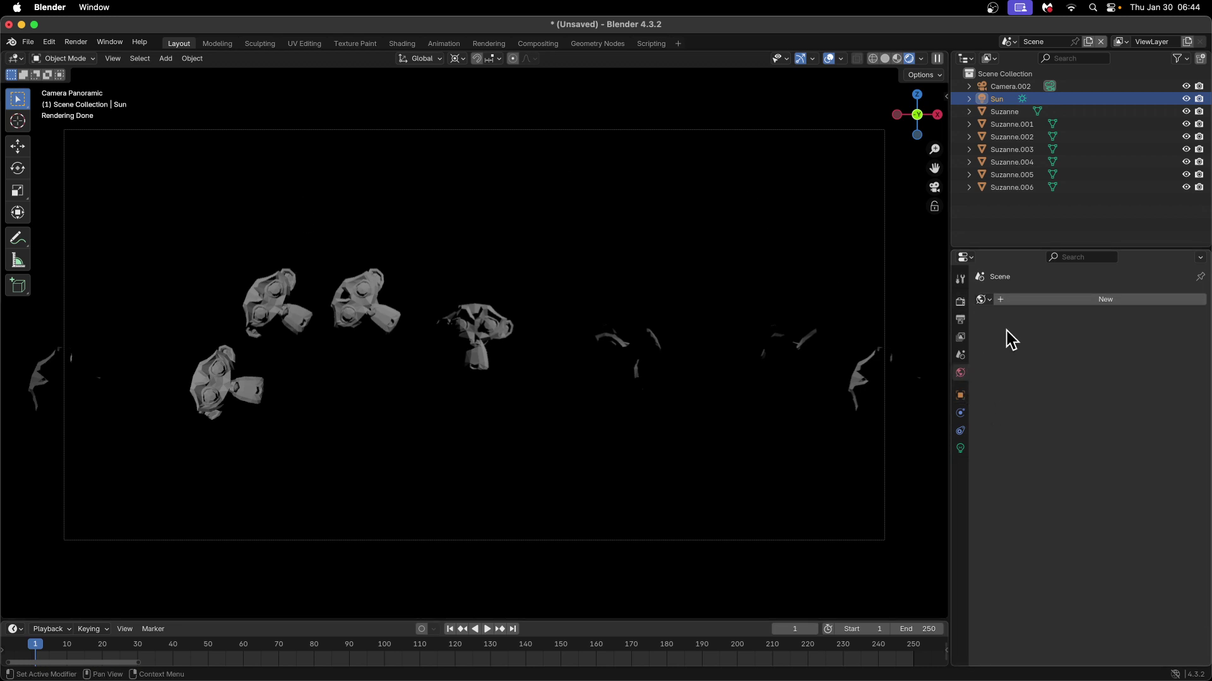
pyautogui.click(1031, 301)
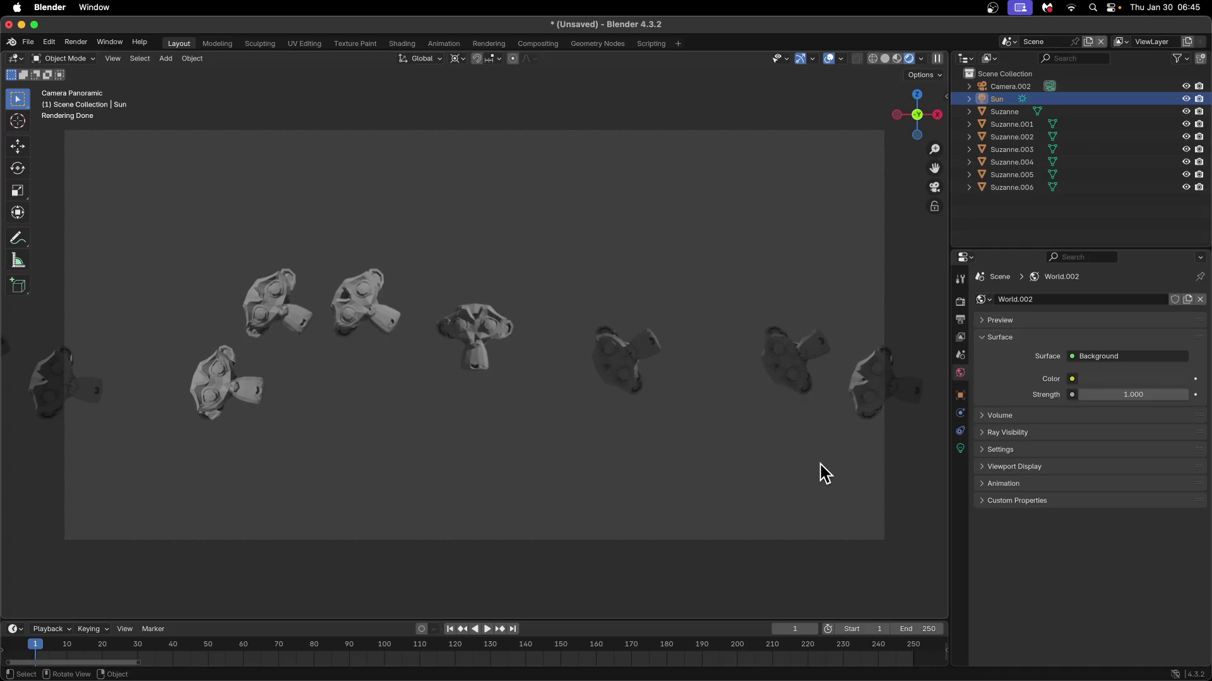
pyautogui.click(1095, 381)
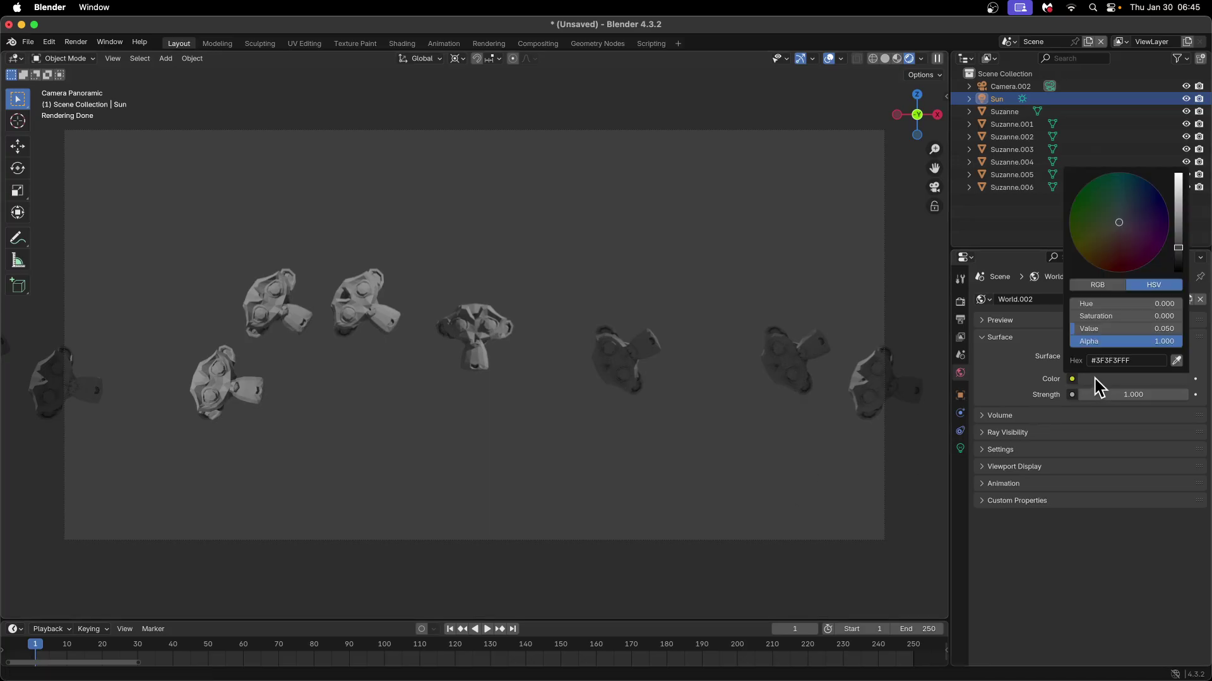
pyautogui.moveTo(1120, 222); pyautogui.dragTo(1147, 245)
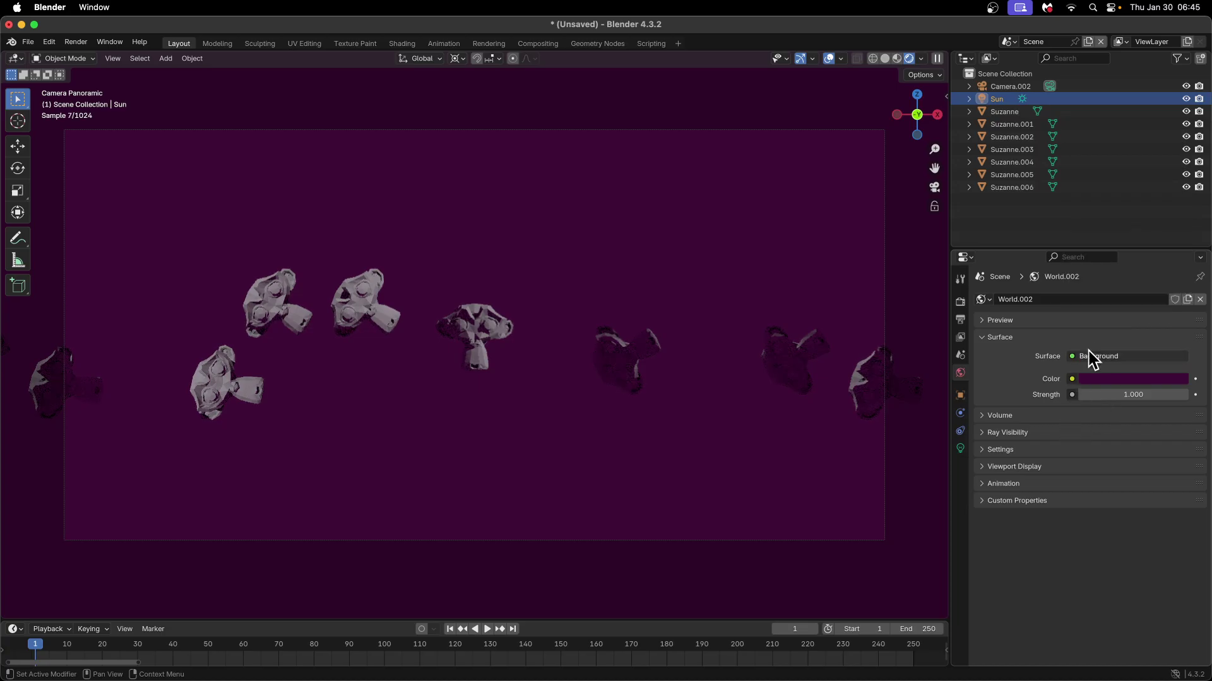
pyautogui.click(1118, 379)
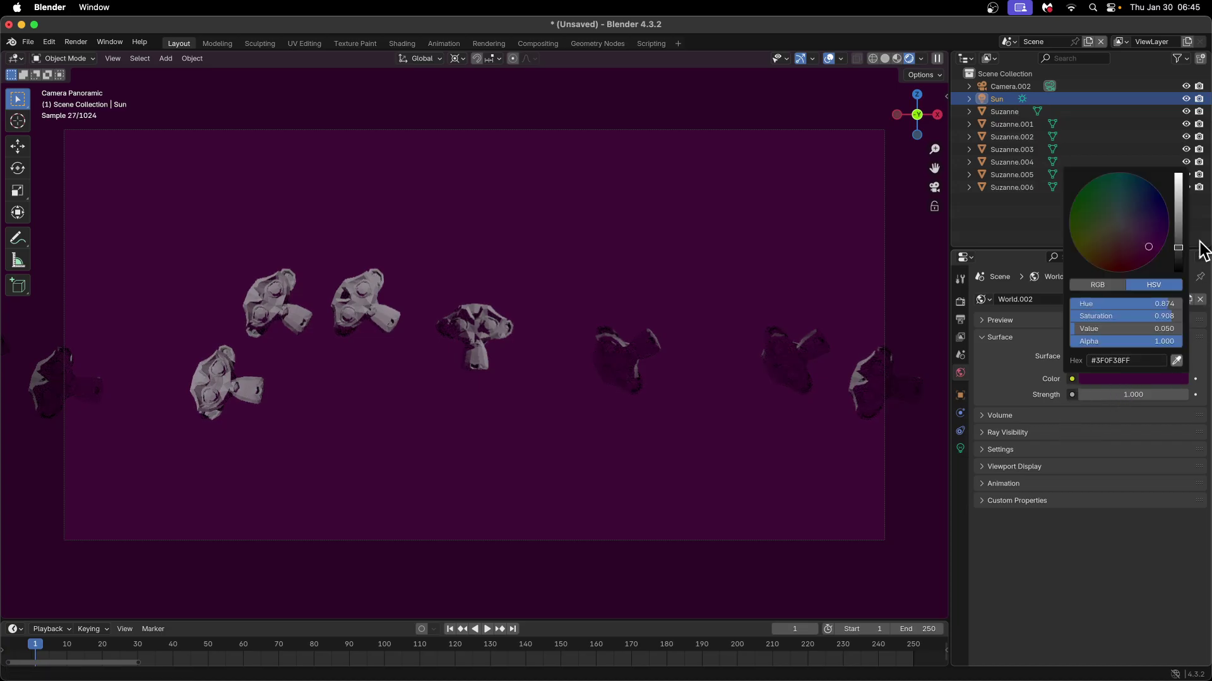
pyautogui.click(1161, 217)
pyautogui.moveTo(1161, 217); pyautogui.dragTo(1159, 209)
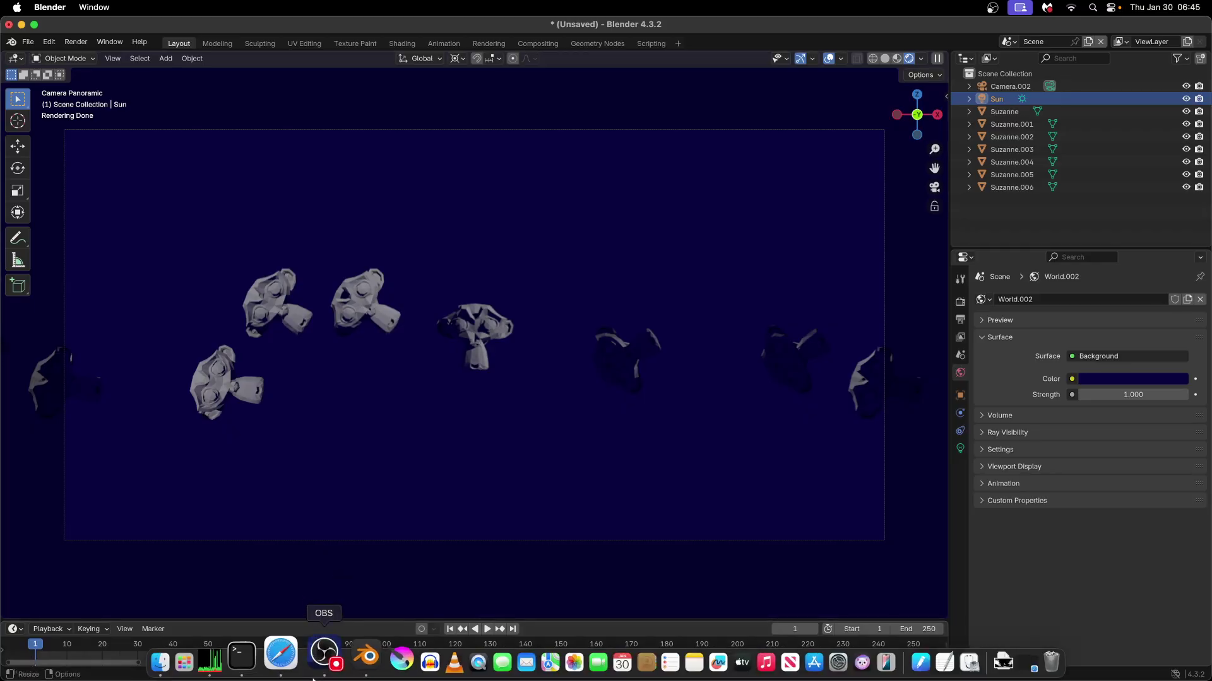
# Step: Switch to Safari and examine NOIRLab's 360 Panorama image archive and the download formats of the Kitt Peak National Observatory panorama
pyautogui.click(294, 668)
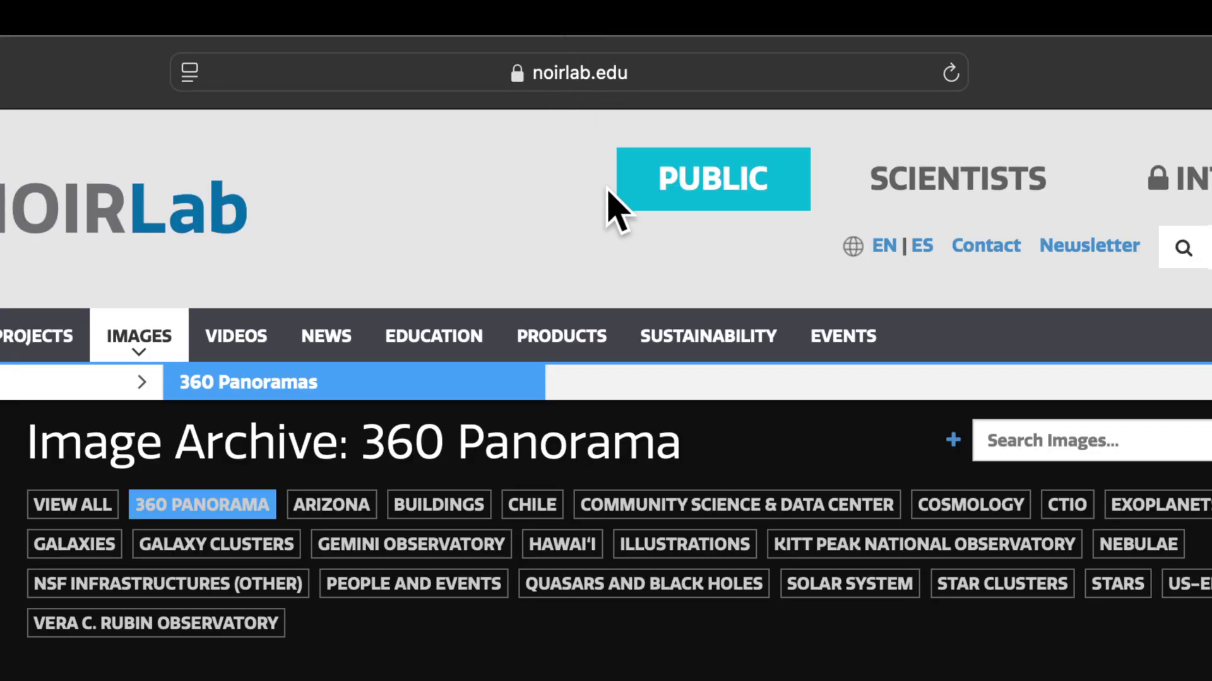
pyautogui.scroll(-1, 604, 187)
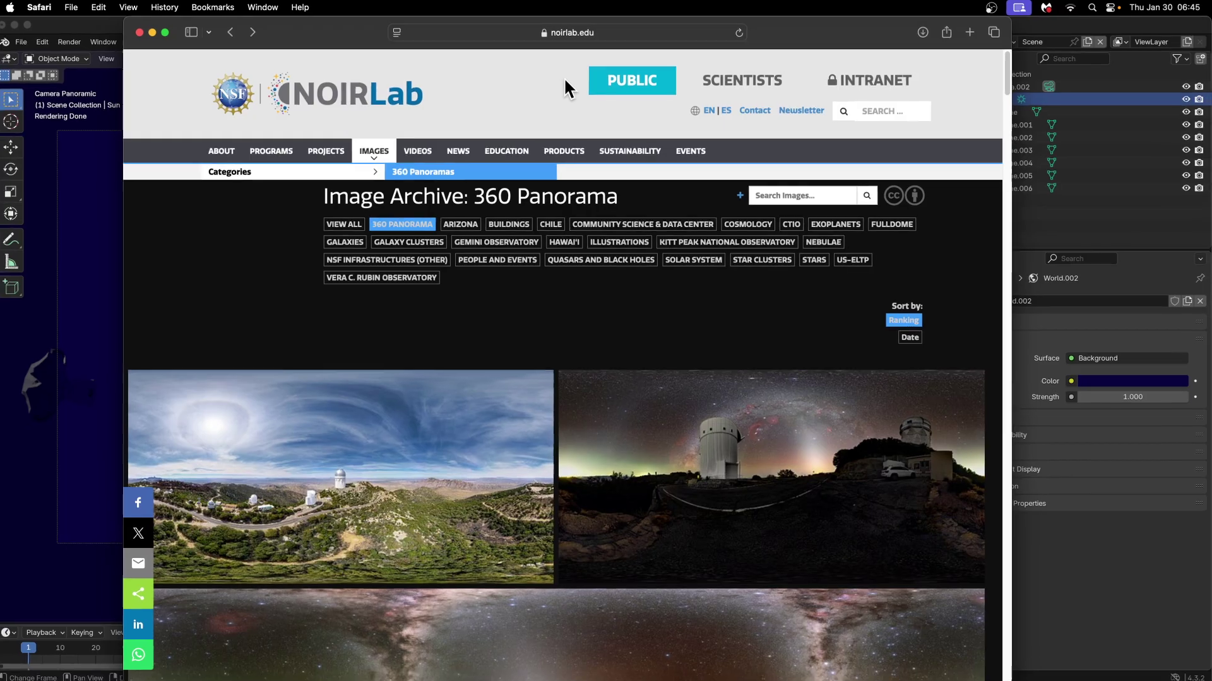
pyautogui.moveTo(372, 156)
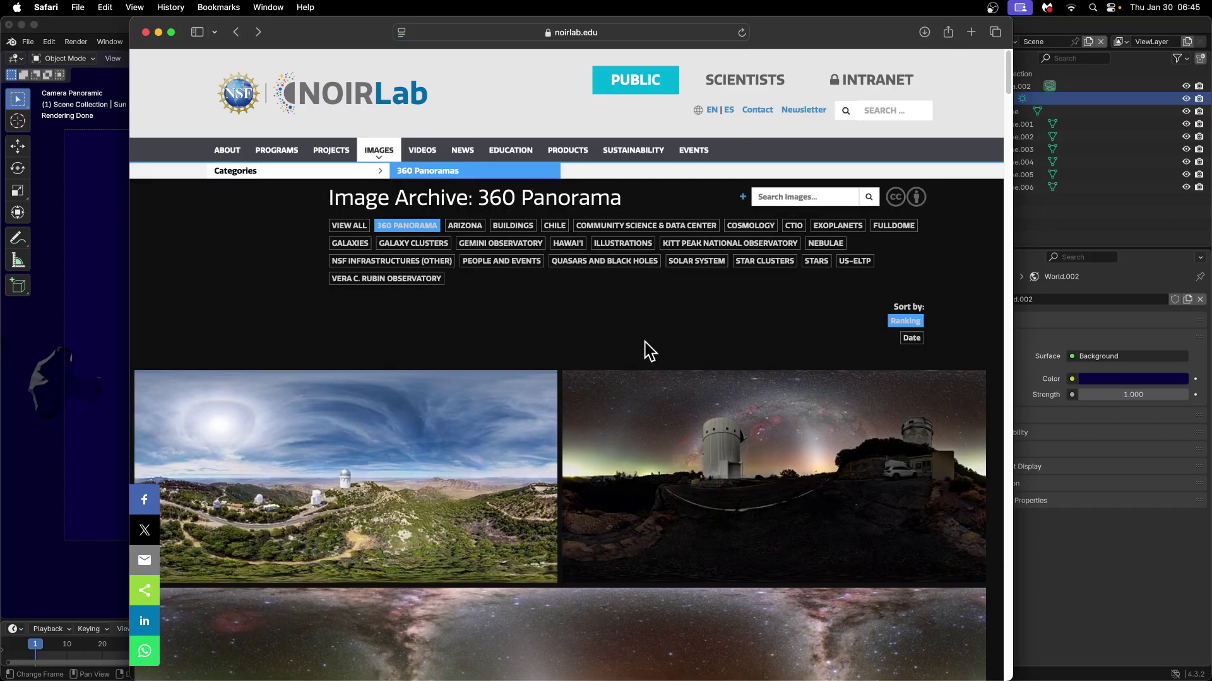
pyautogui.scroll(-5, 650, 351)
pyautogui.scroll(5, 654, 538)
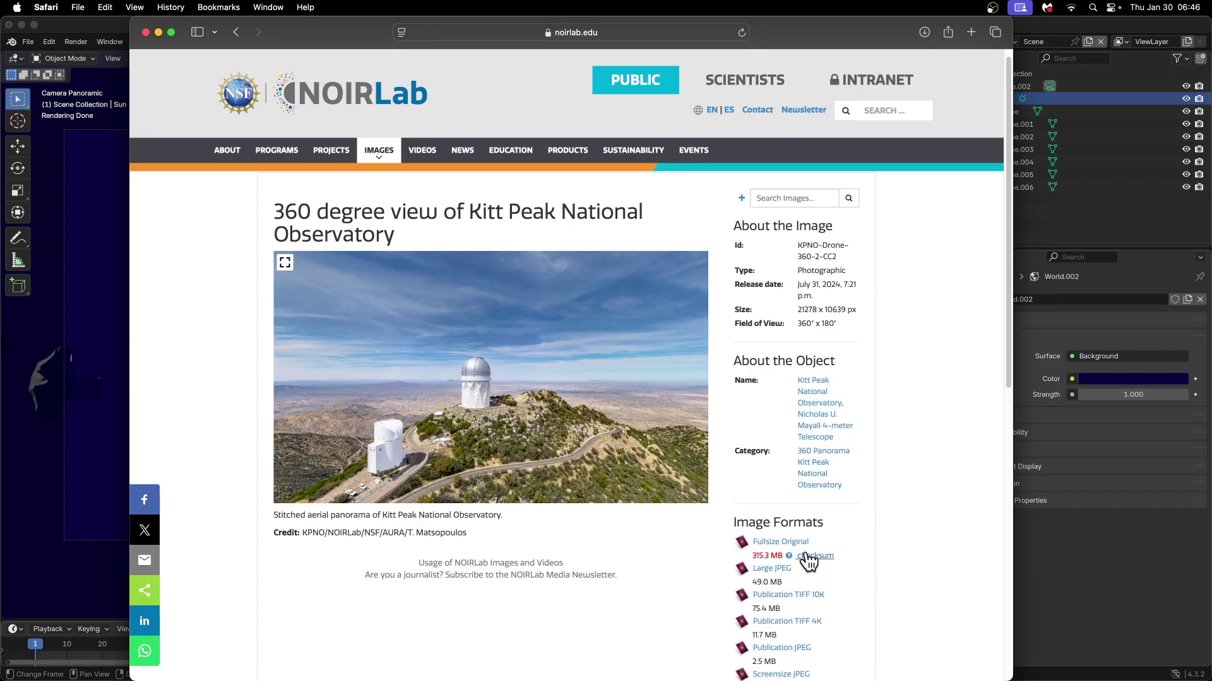
pyautogui.scroll(-1, 805, 568)
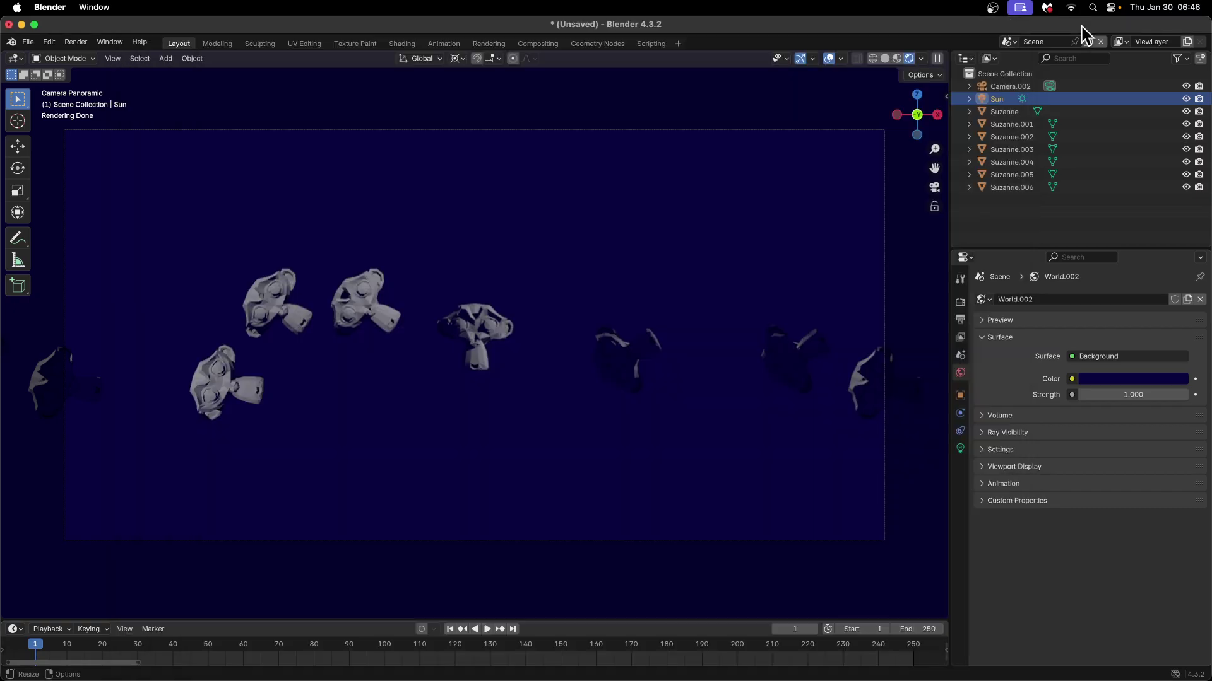
# Step: Switch back to Blender and save the project as "sos" in the Desktop folder Blender Tutorials/Science on a Sphere
pyautogui.click(1082, 28)
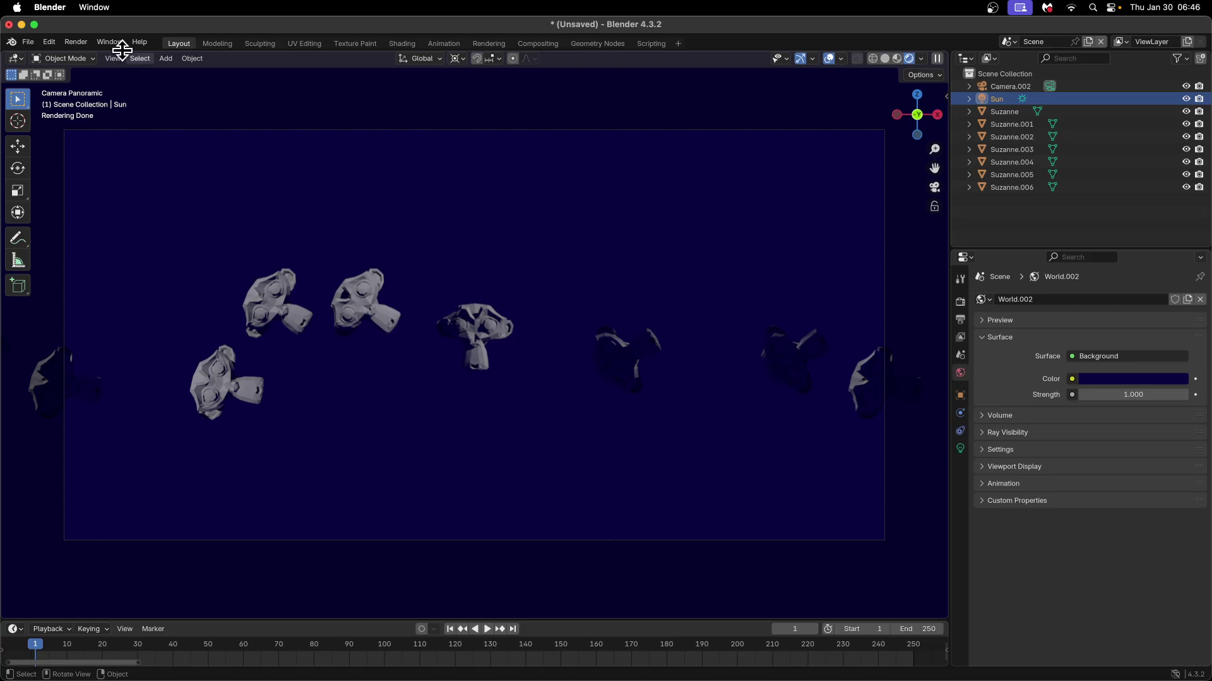
pyautogui.click(28, 41)
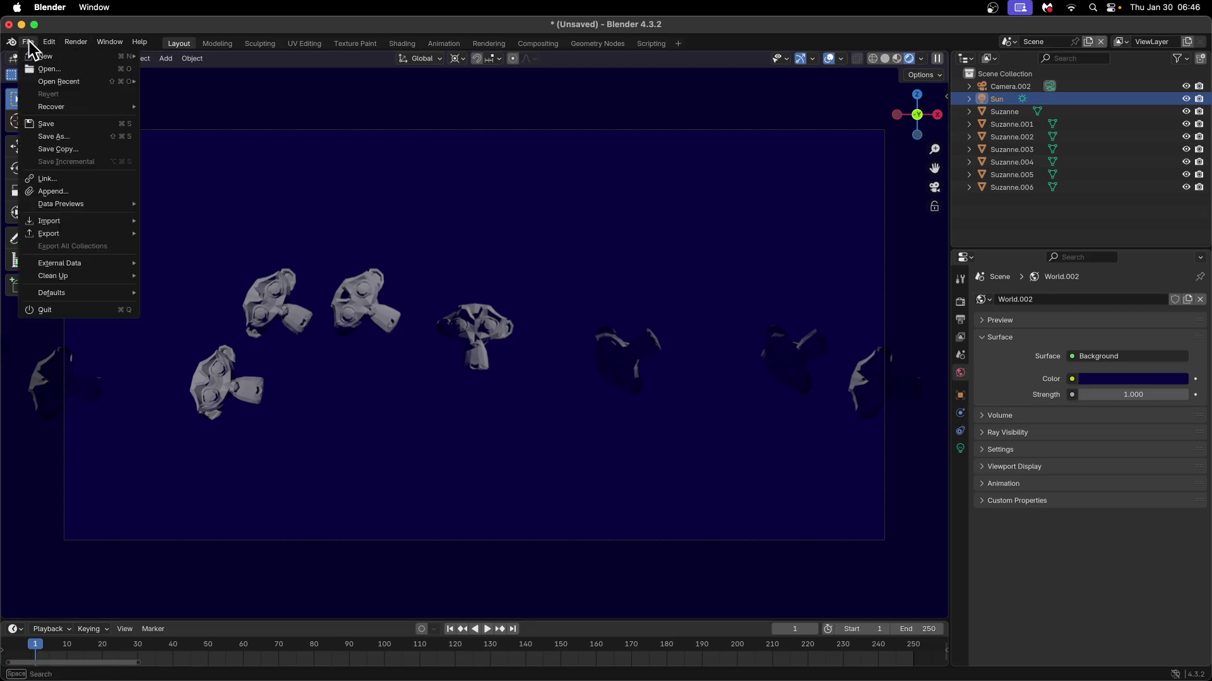
pyautogui.click(51, 136)
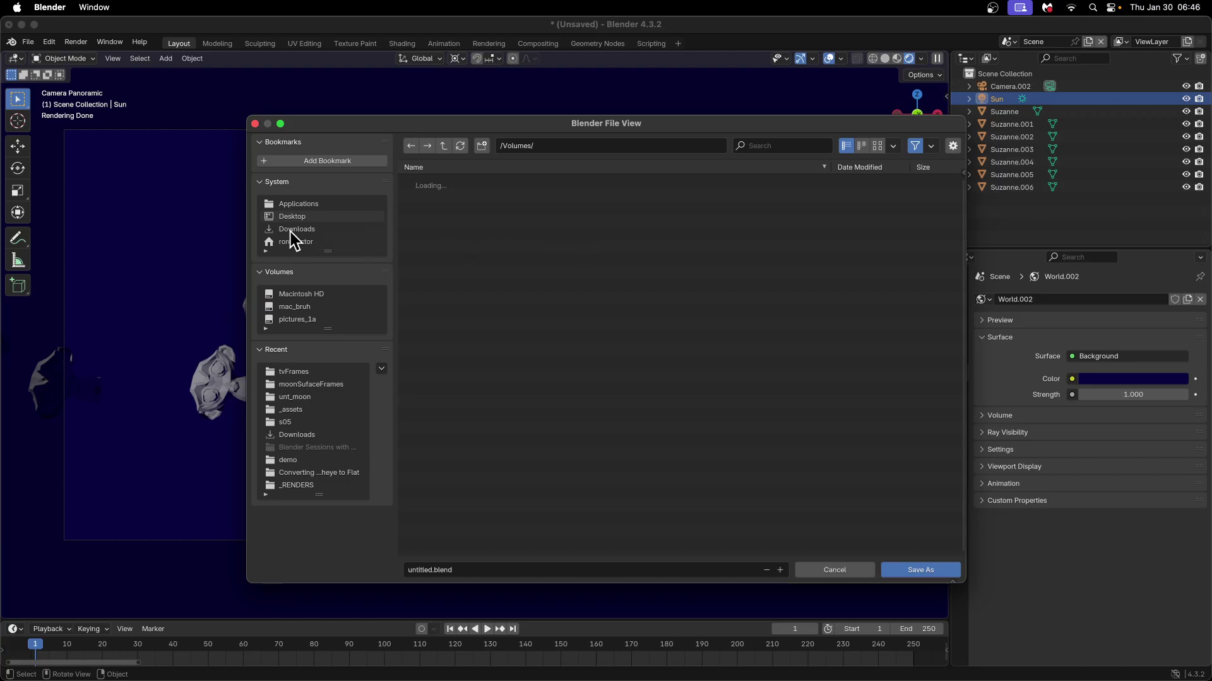
pyautogui.click(304, 216)
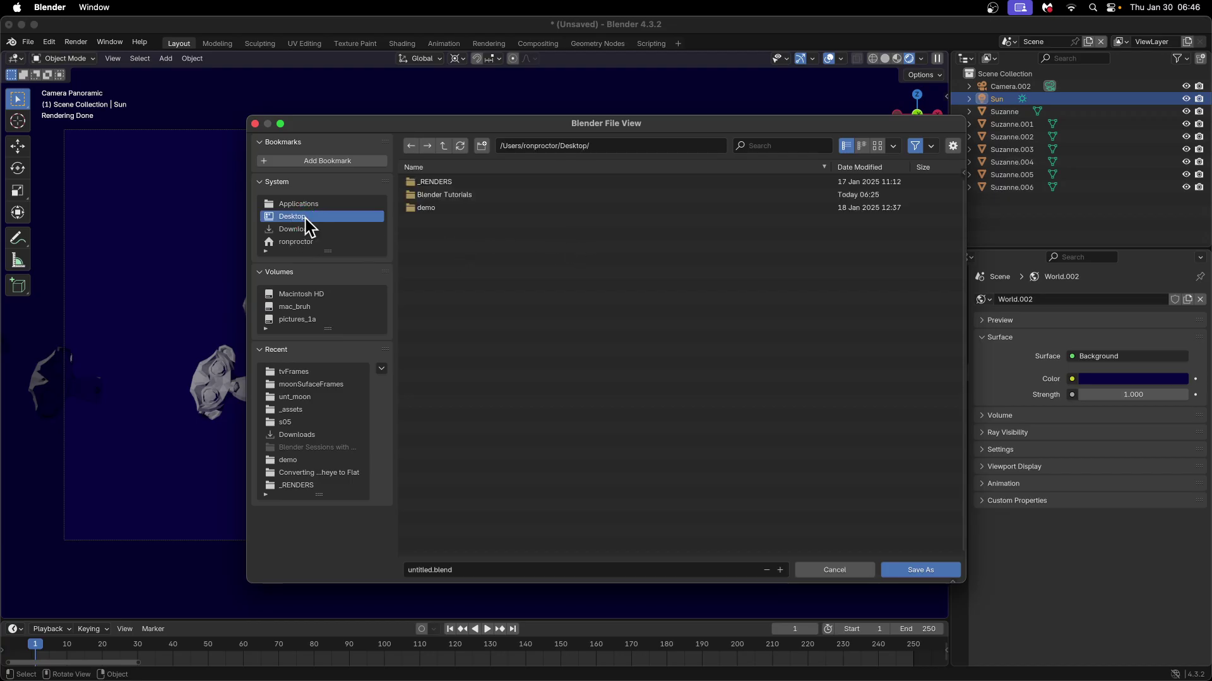
pyautogui.doubleClick(444, 196)
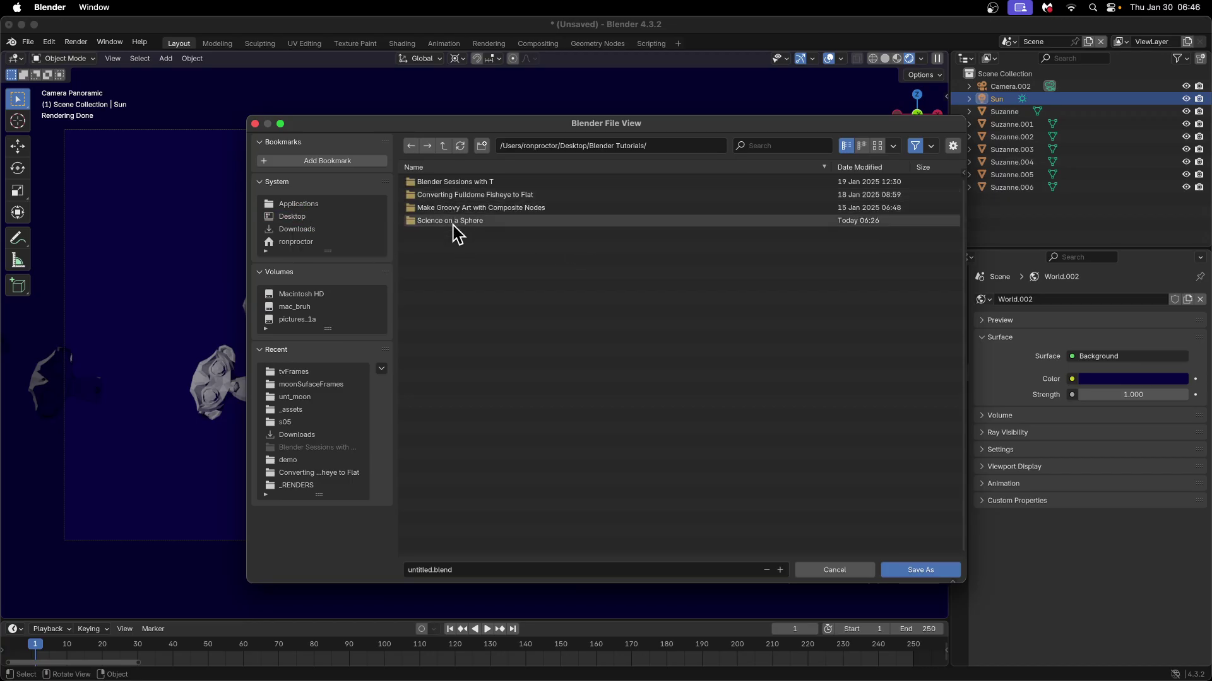
pyautogui.doubleClick(454, 220)
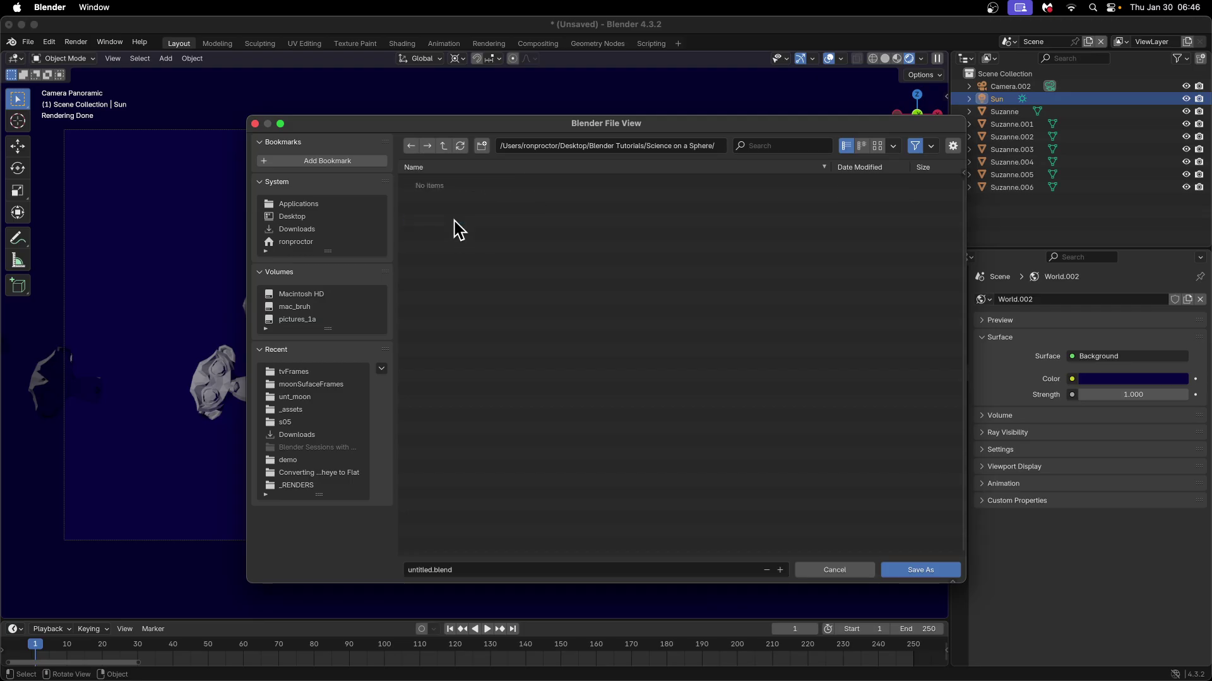
pyautogui.click(470, 571)
pyautogui.write('sos')
pyautogui.press('Return')
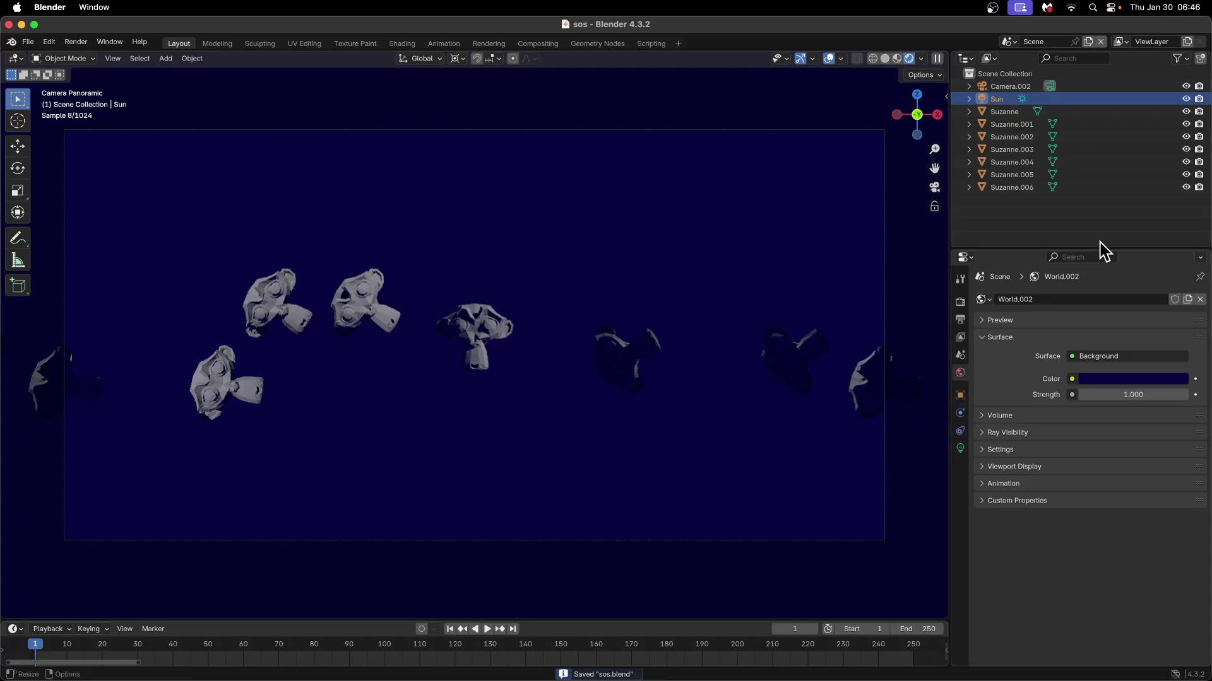
# Step: Assign an Environment Texture to the world background color and load the image KPNO-Drone-360-2-CC2.tif into it
pyautogui.click(1071, 379)
pyautogui.press('Escape')
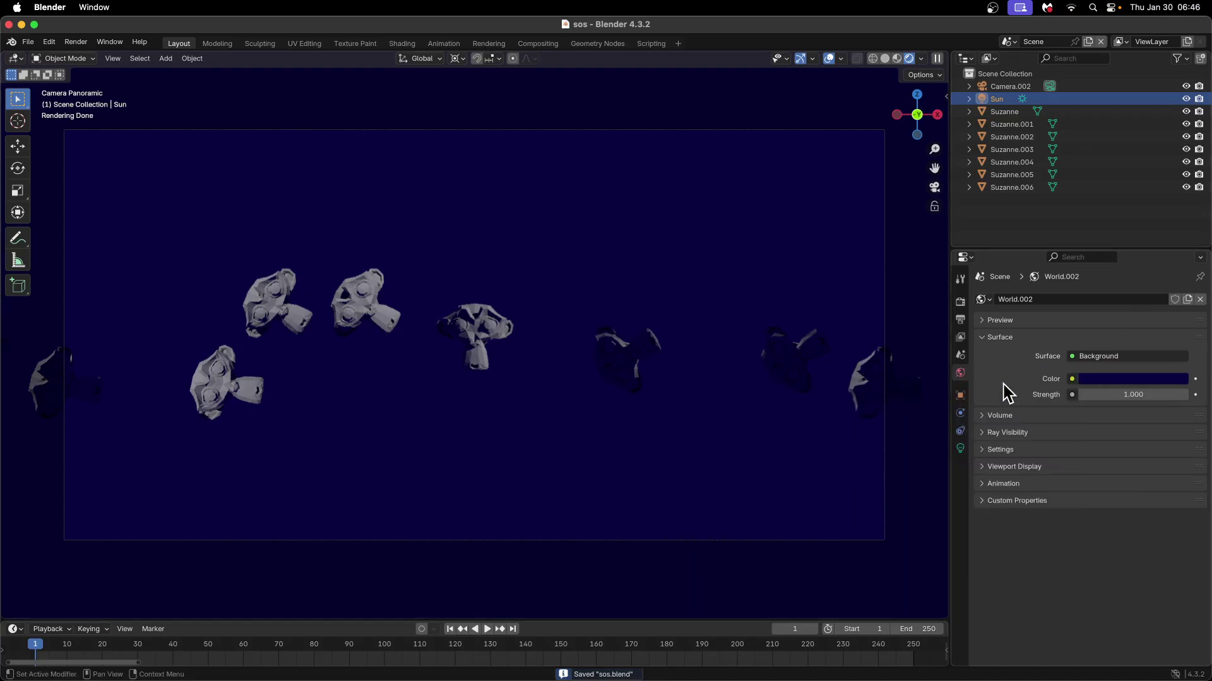
pyautogui.click(1071, 380)
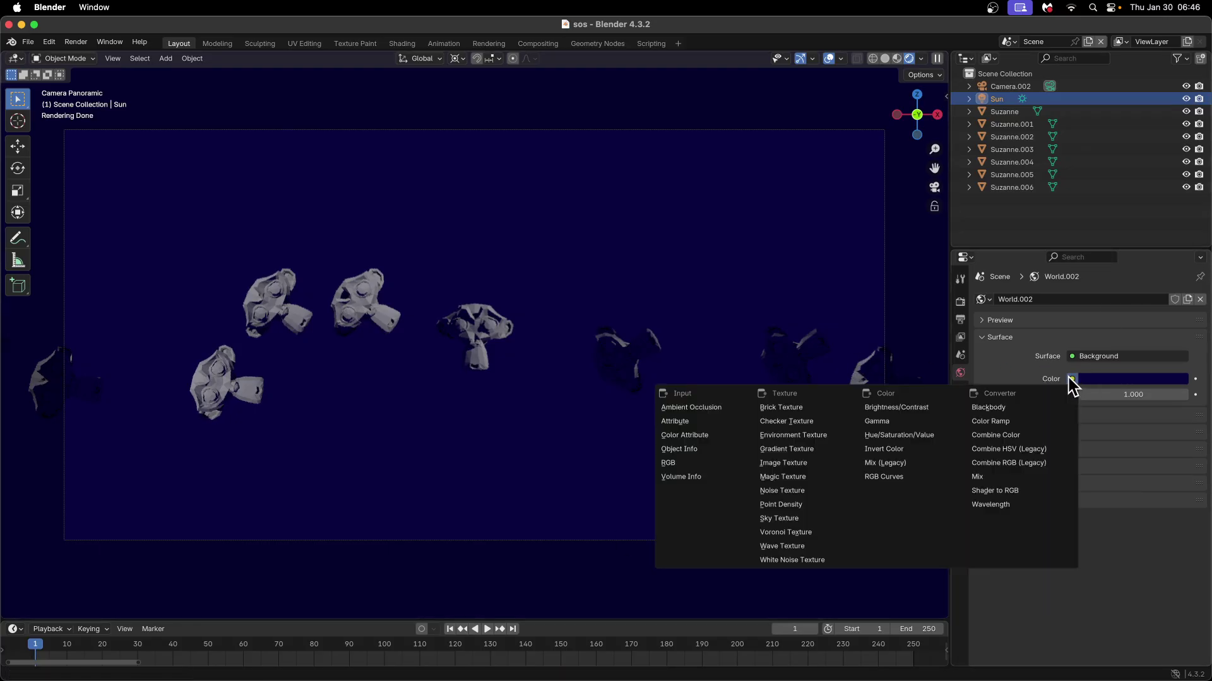
pyautogui.click(804, 438)
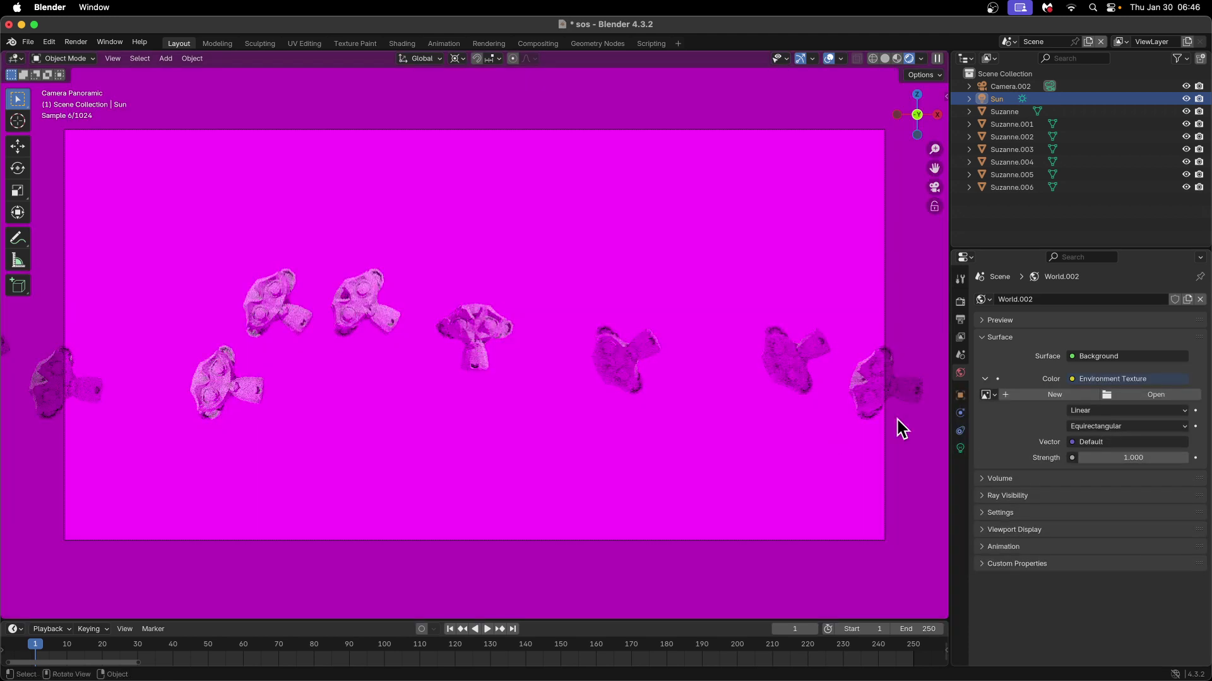
pyautogui.click(1131, 399)
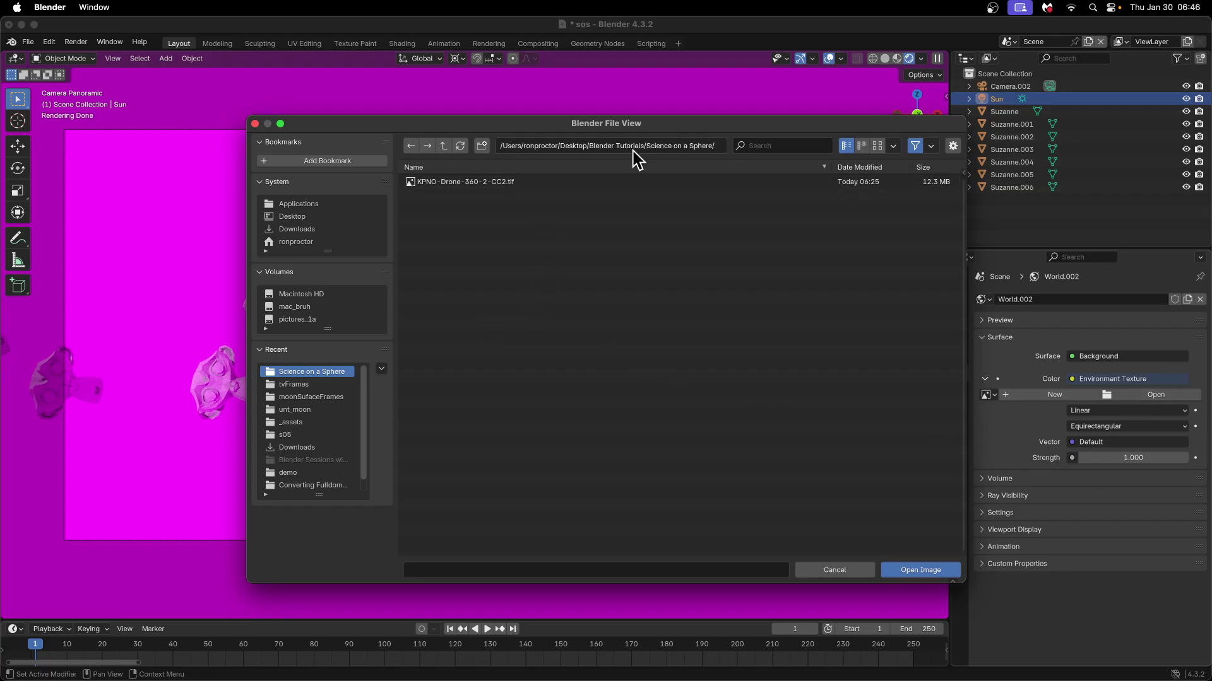
pyautogui.click(448, 183)
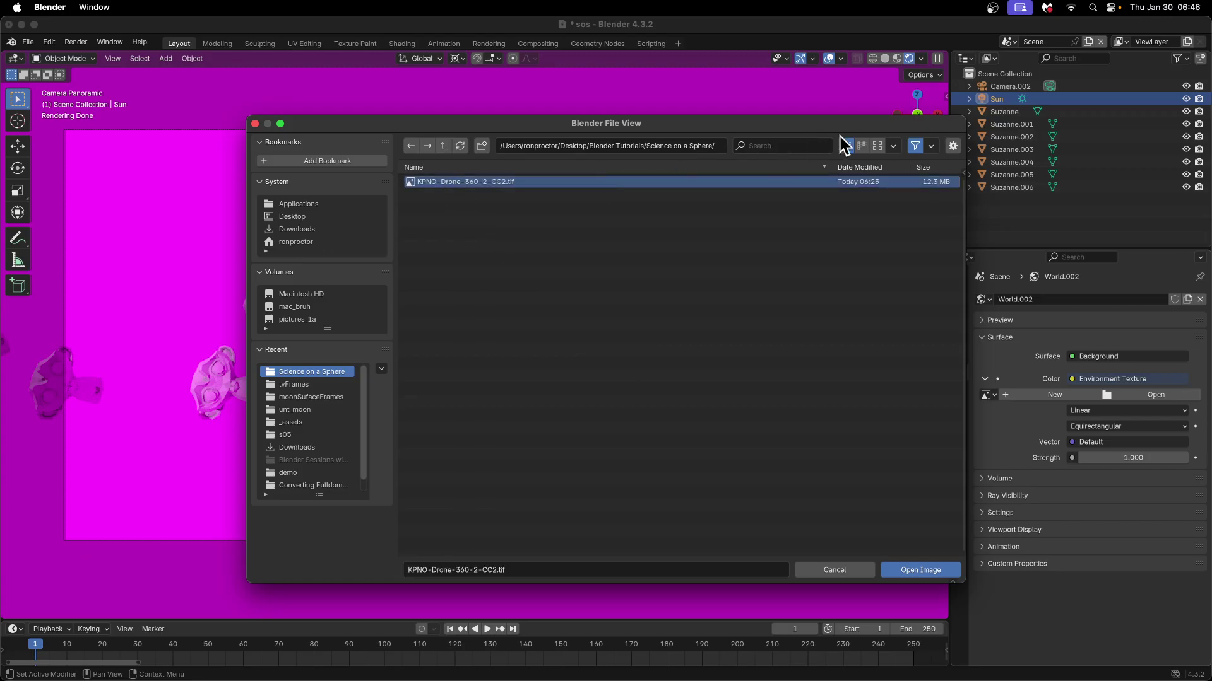
pyautogui.click(877, 145)
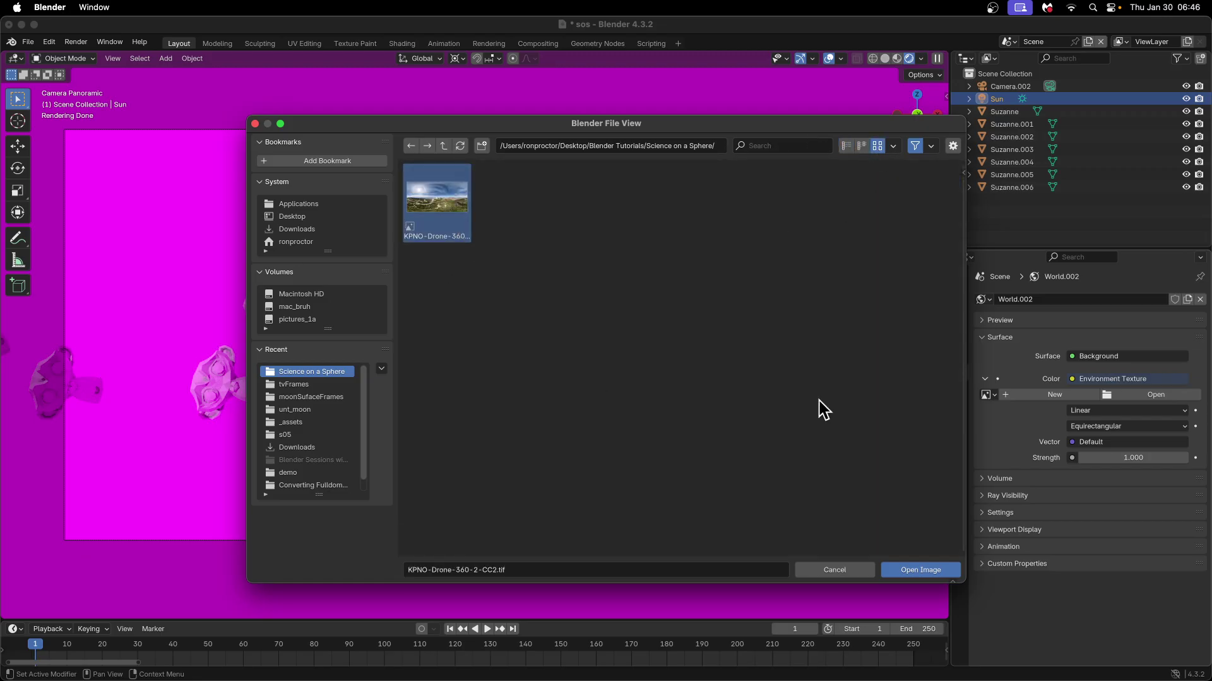
pyautogui.click(921, 570)
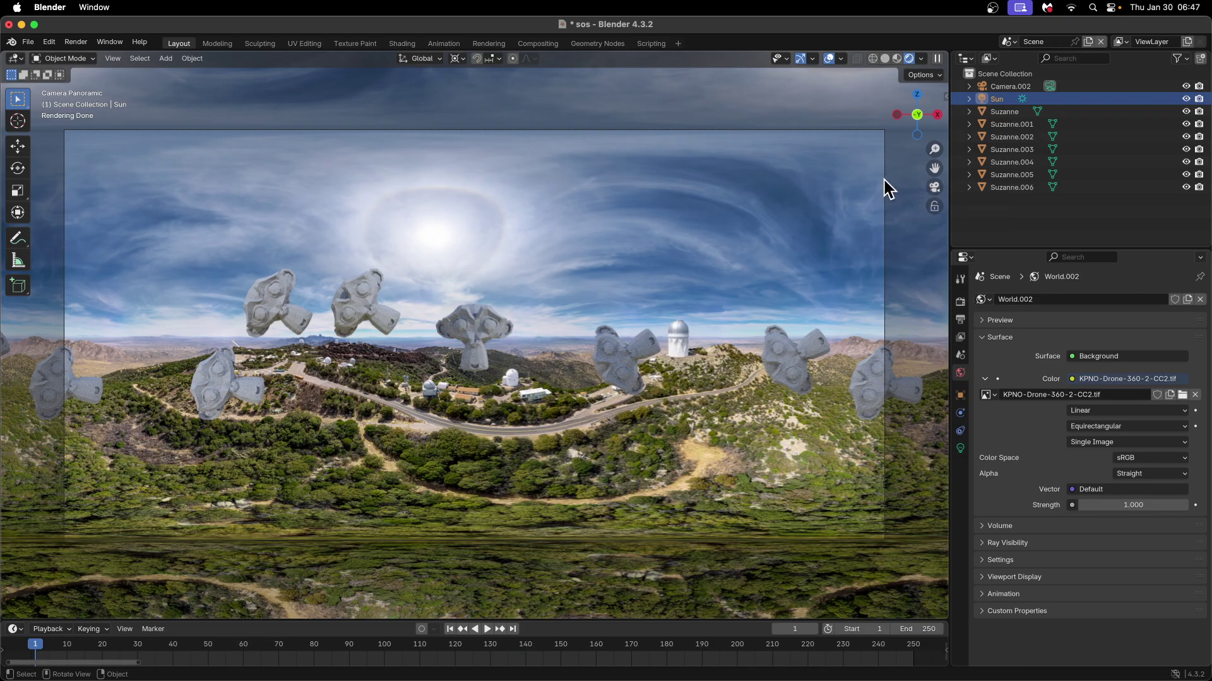
# Step: Lock the camera to the view and turn the panoramic camera until the sky's sun sits in the right part of the frame
pyautogui.click(1002, 86)
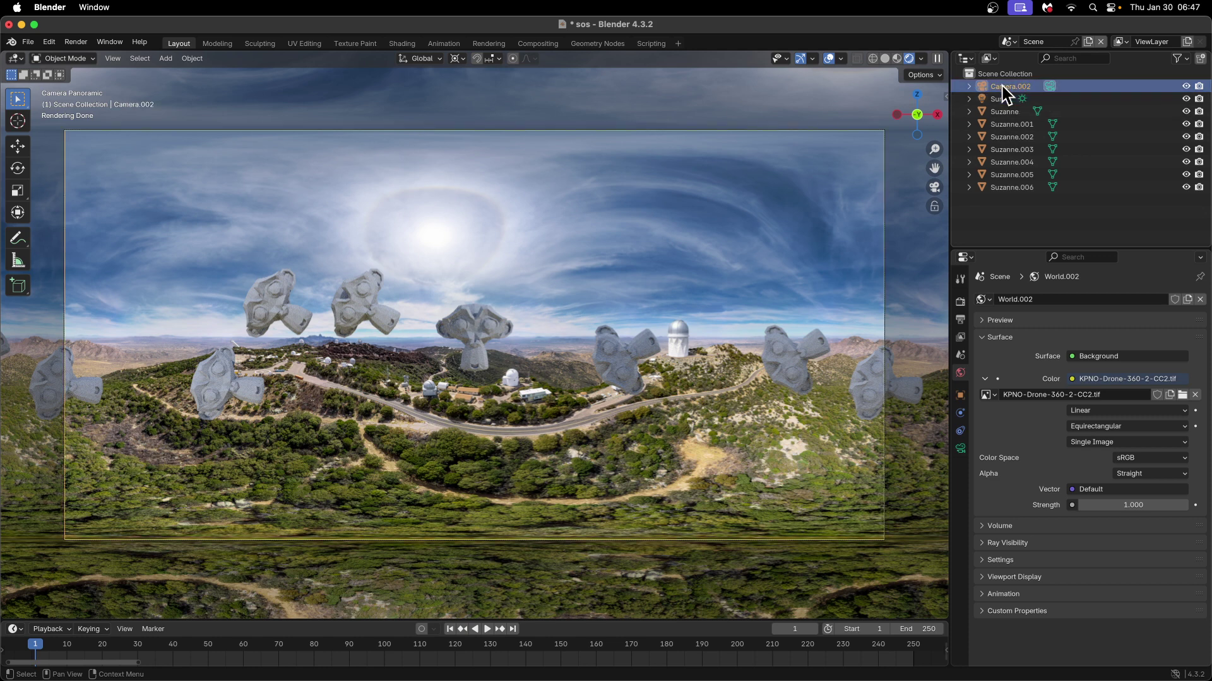
pyautogui.click(936, 211)
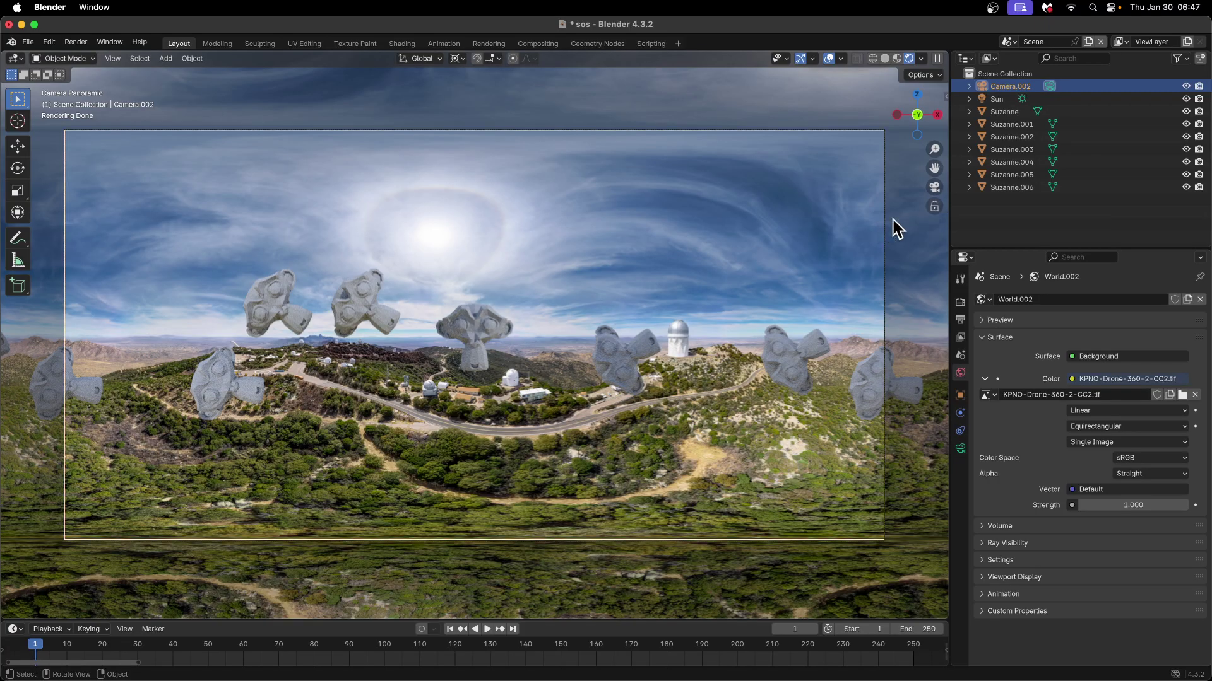
pyautogui.click(935, 208)
pyautogui.moveTo(928, 115); pyautogui.dragTo(907, 152)
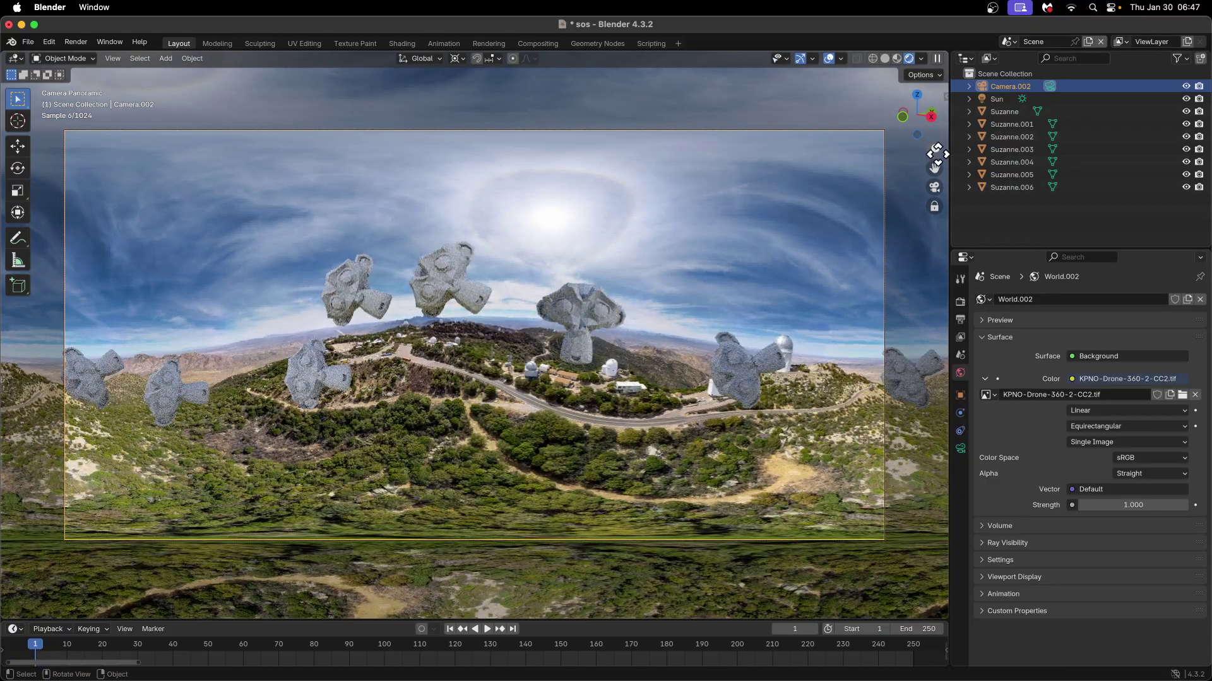
pyautogui.moveTo(933, 149); pyautogui.dragTo(933, 156)
pyautogui.moveTo(721, 422); pyautogui.dragTo(652, 370, button='middle')
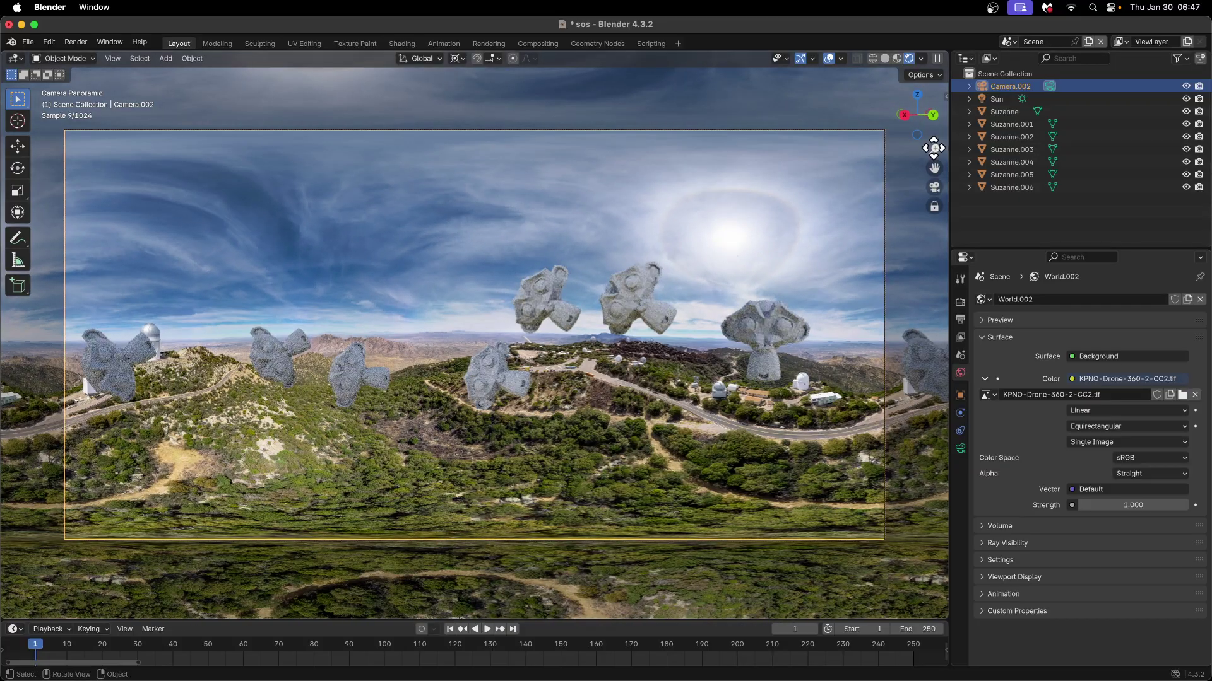
pyautogui.moveTo(934, 149); pyautogui.dragTo(934, 152)
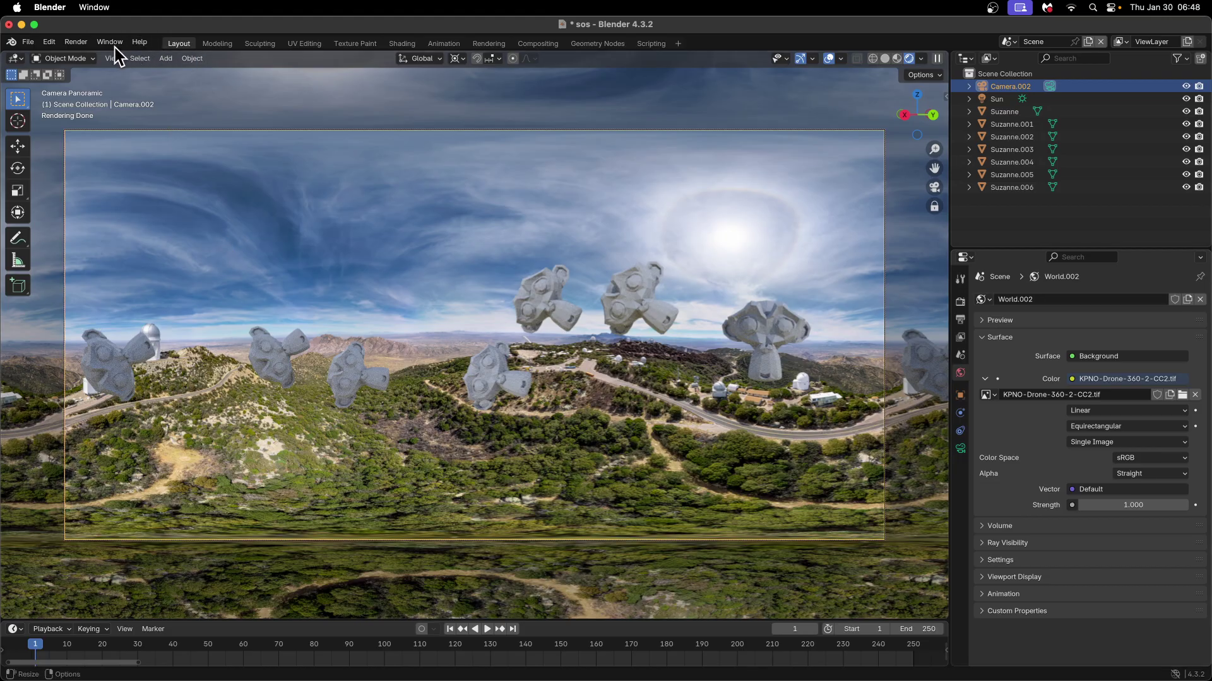
# Step: Render the panorama as a still image, stop the render early and inspect the monkey heads up close
pyautogui.click(77, 43)
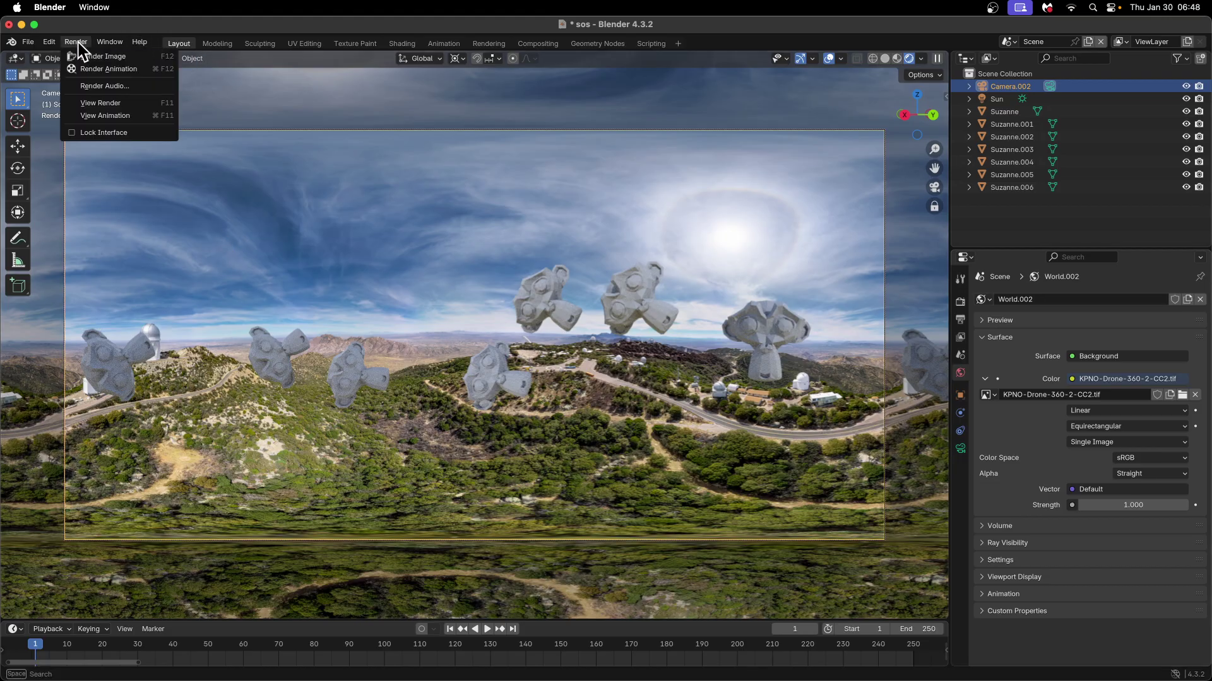
pyautogui.click(102, 57)
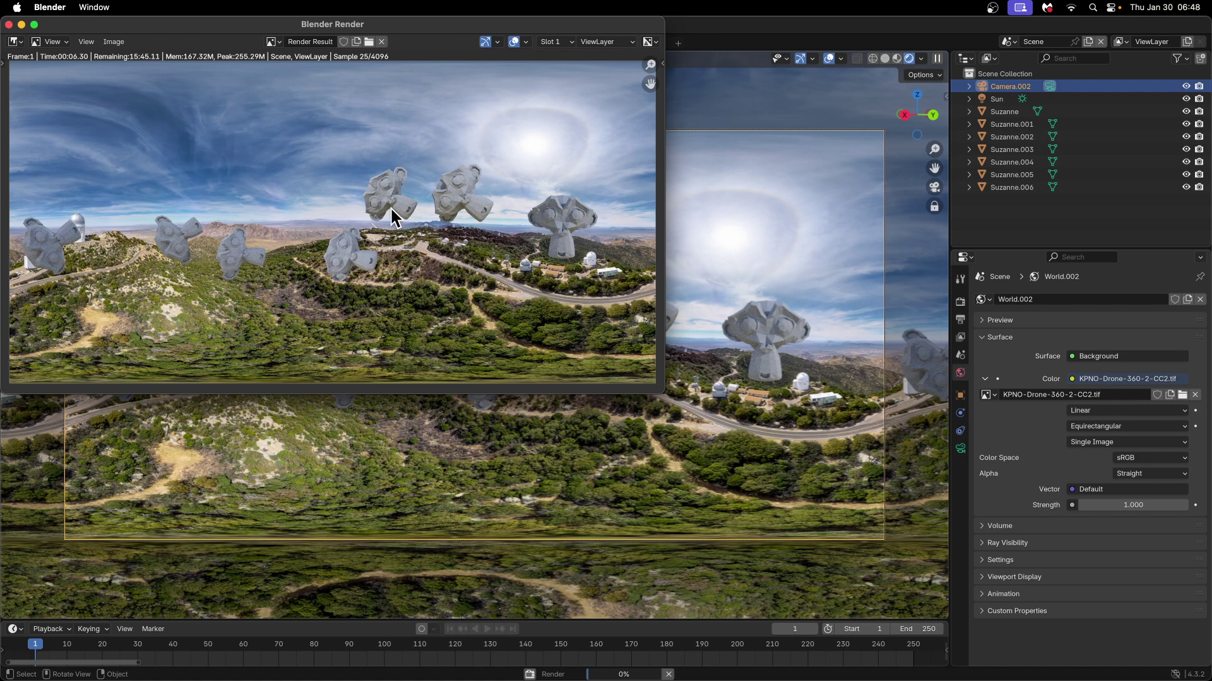
pyautogui.scroll(4, 392, 203)
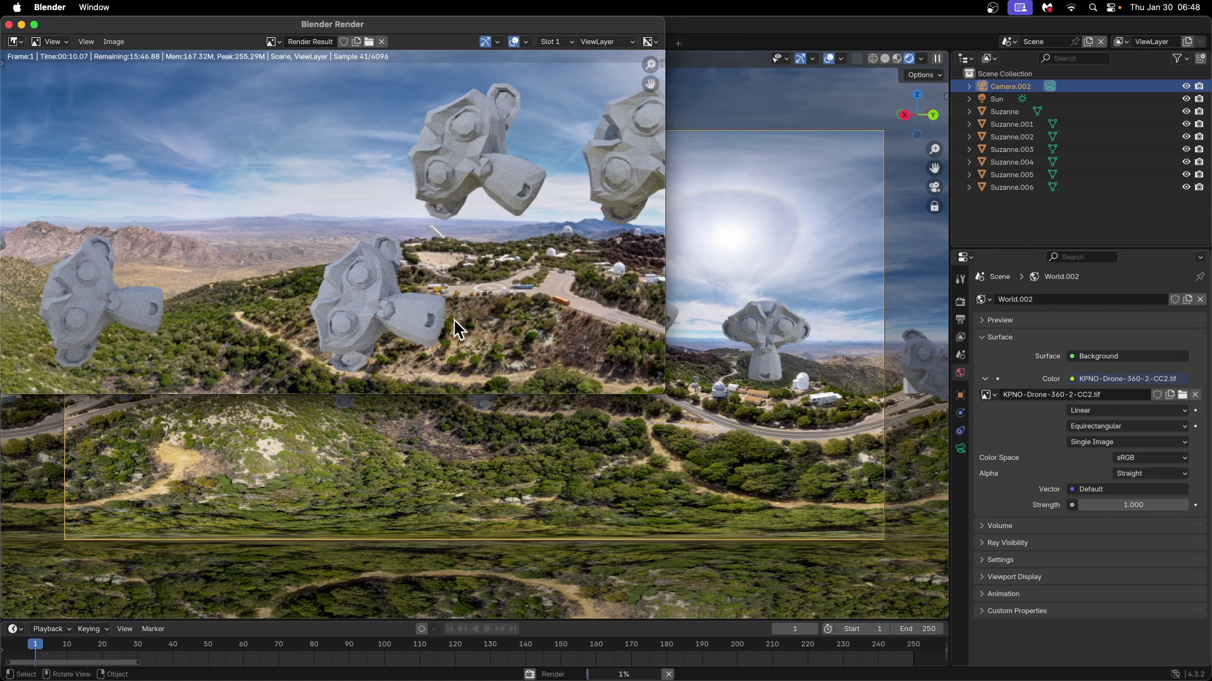
pyautogui.press('Escape')
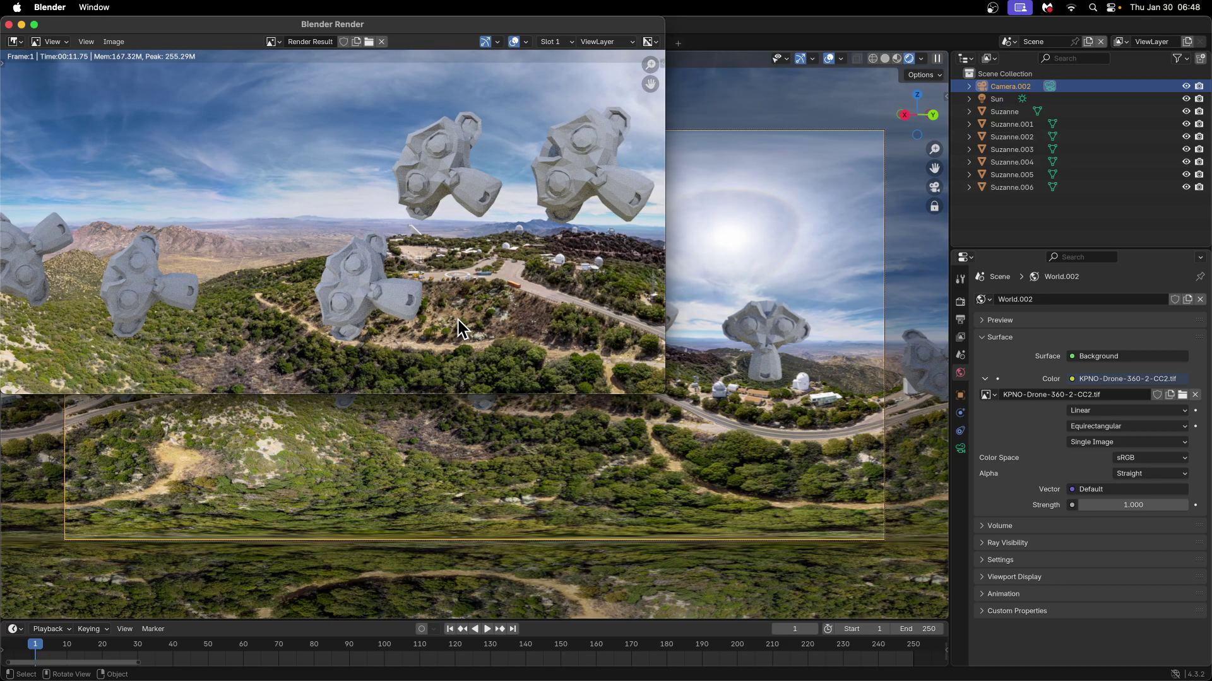
pyautogui.scroll(-5, 458, 319)
pyautogui.scroll(4, 434, 289)
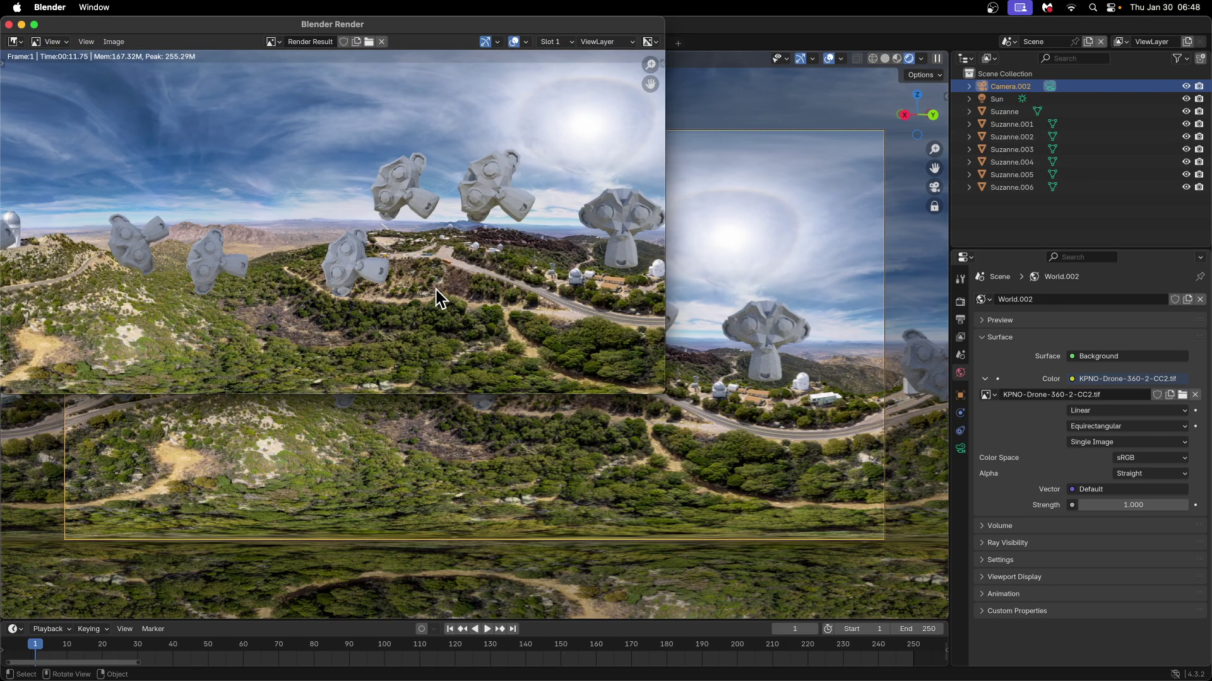
# Step: Set the Sun light's strength to 4 and its Z rotation to 178° so it lights the monkey heads opposite the sky's sun
pyautogui.scroll(3, 496, 237)
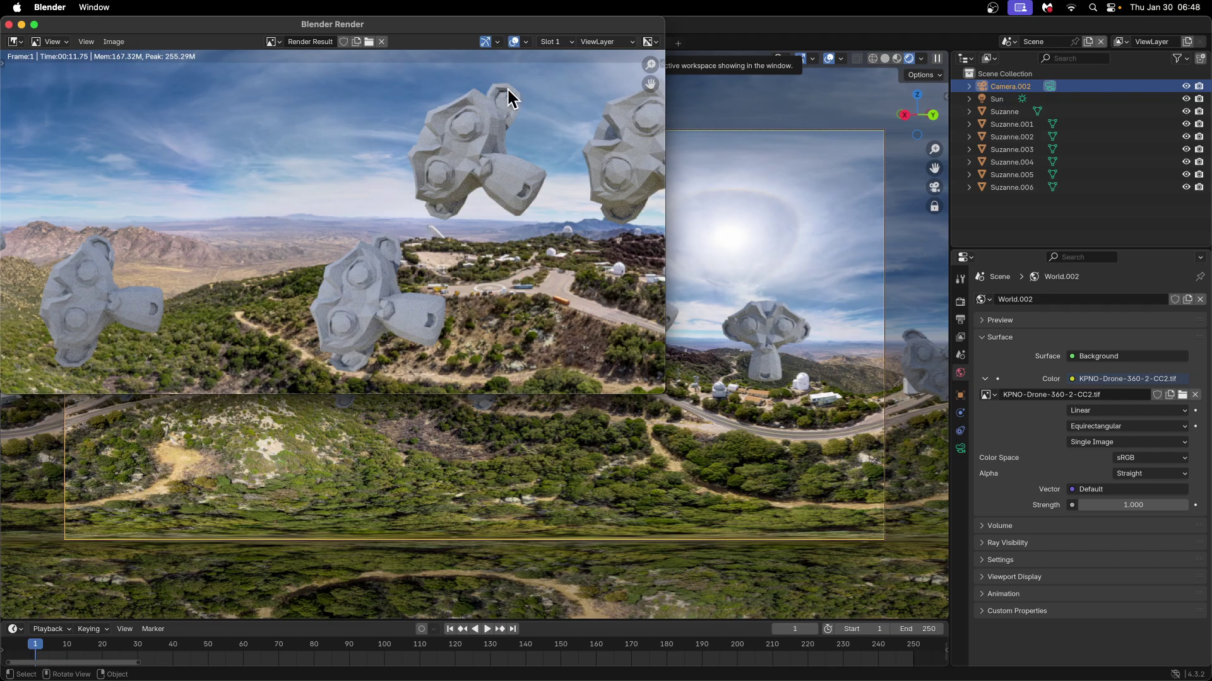
pyautogui.click(716, 23)
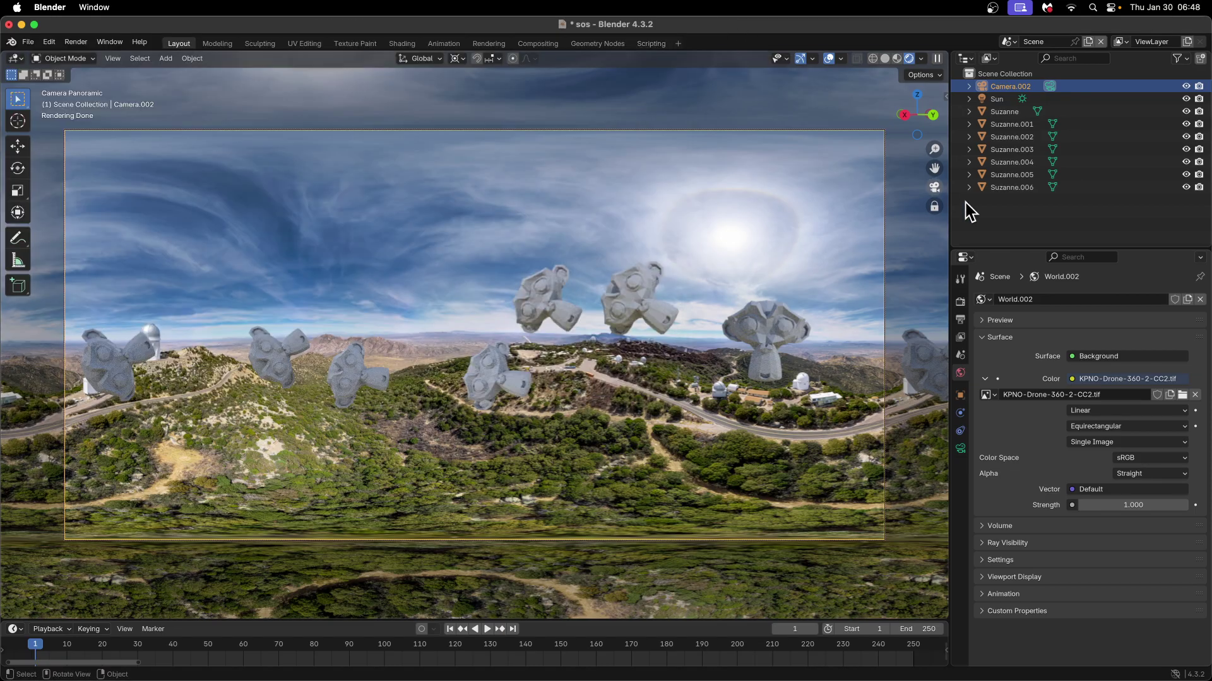
pyautogui.click(1004, 101)
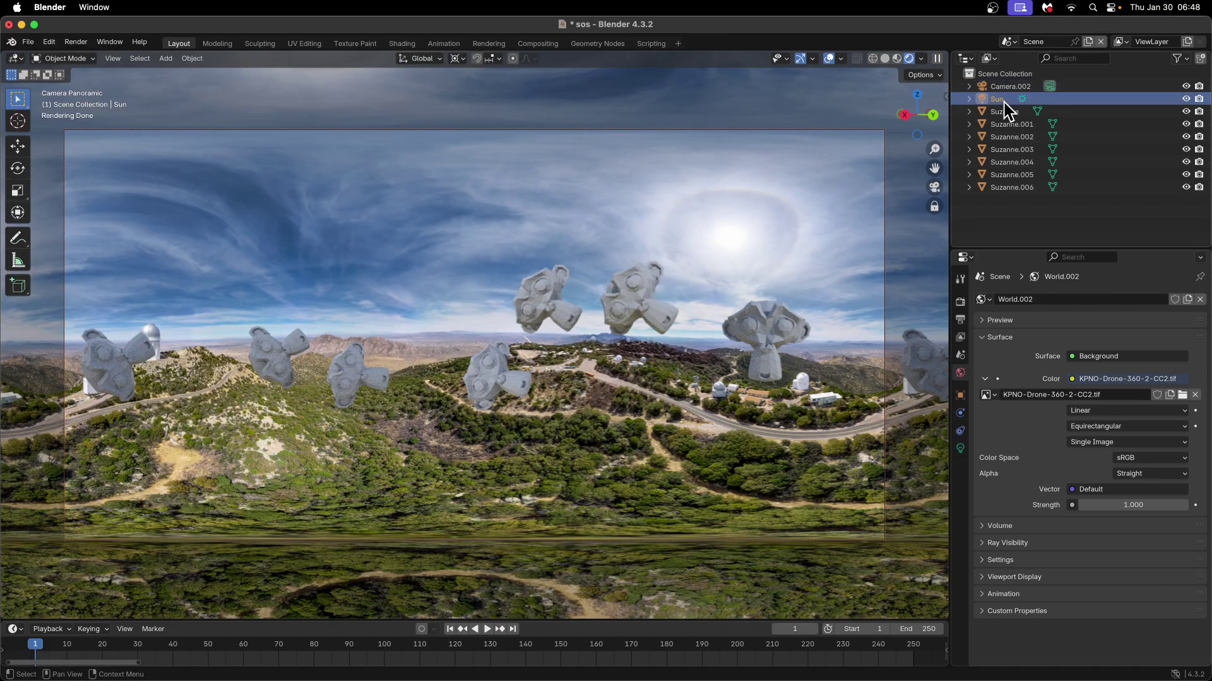
pyautogui.click(960, 448)
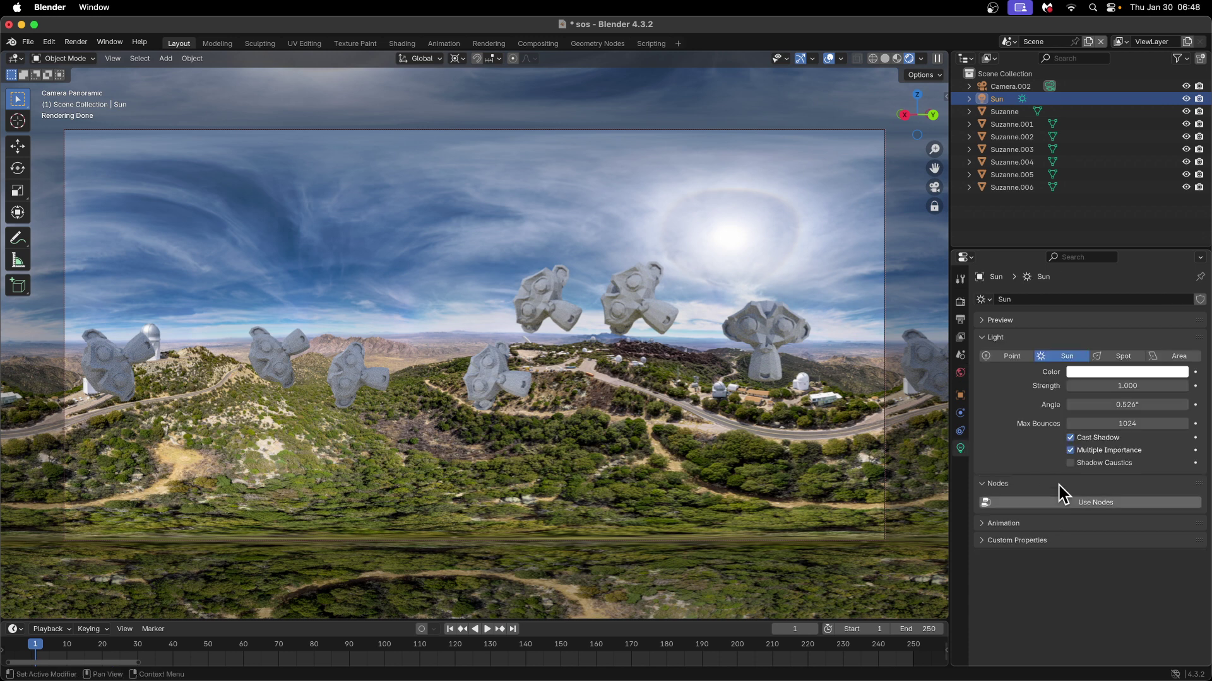
pyautogui.click(1164, 390)
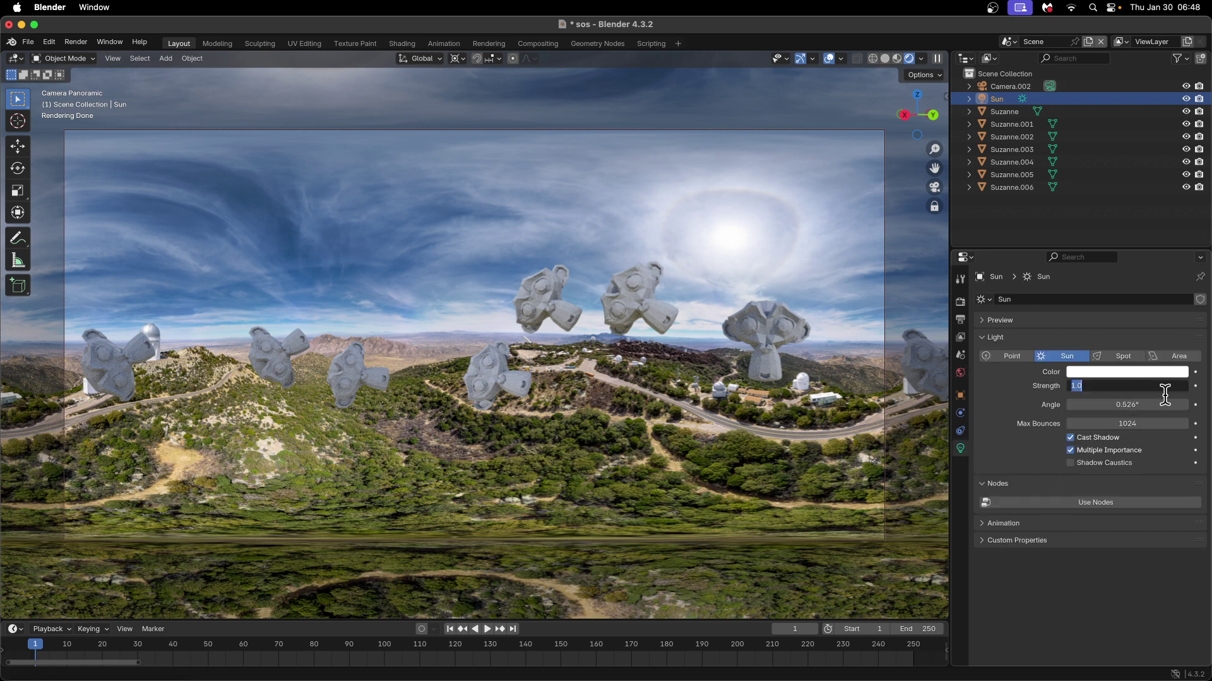
pyautogui.press('Return')
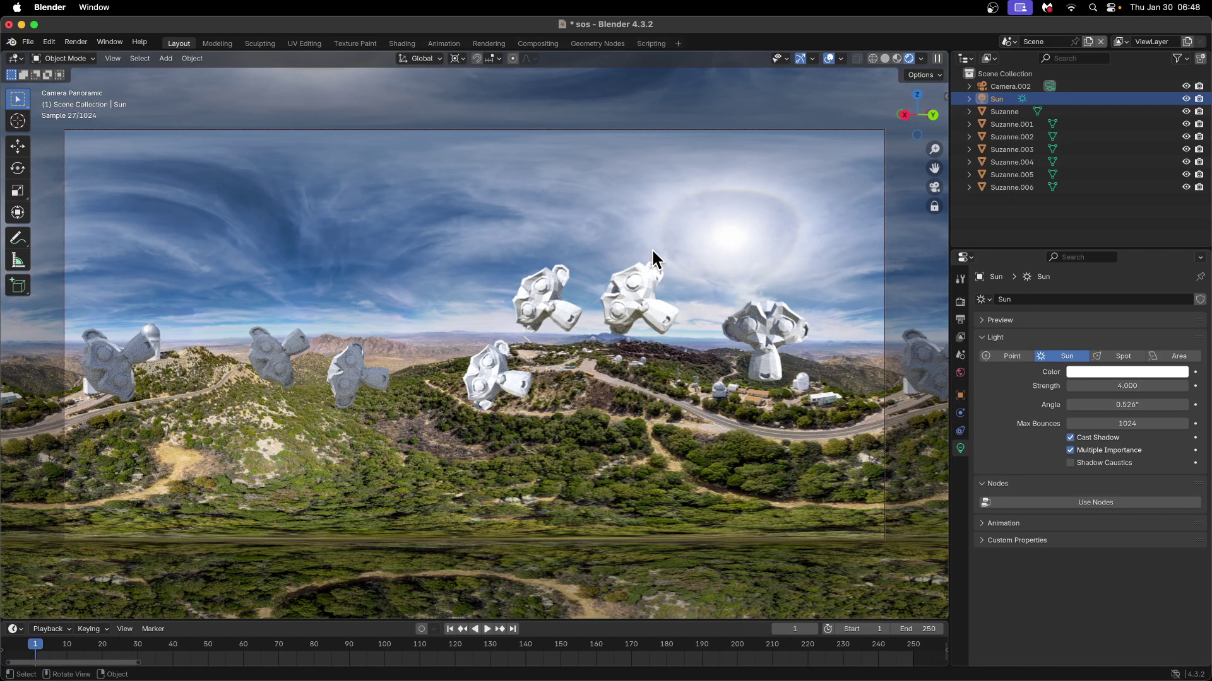
pyautogui.click(960, 395)
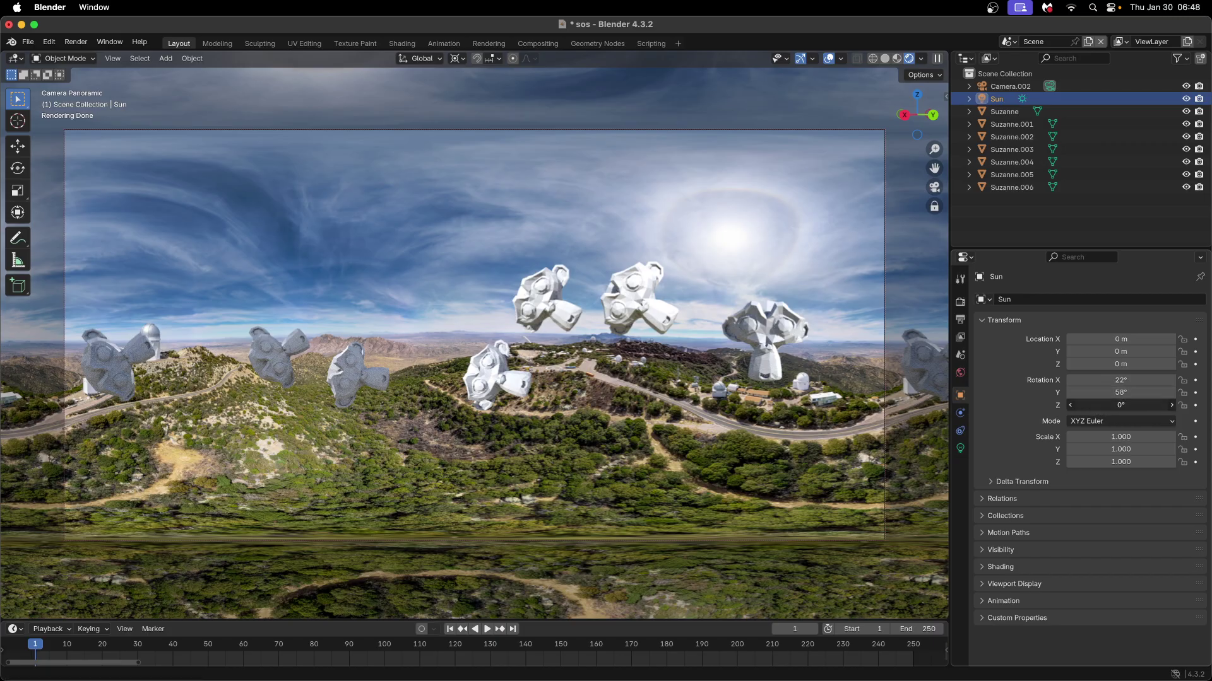
pyautogui.moveTo(1121, 406); pyautogui.dragTo(1175, 405)
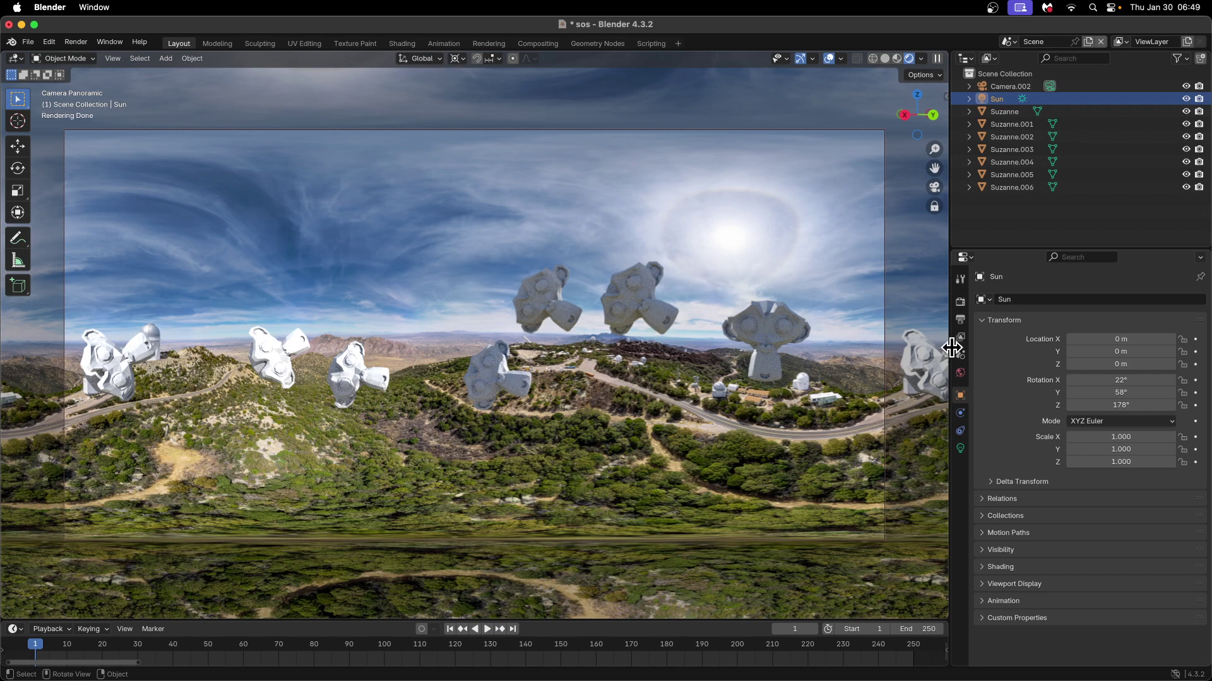
# Step: Render the relit panorama as a still image, fit it in the render window and stop the render early
pyautogui.click(70, 42)
pyautogui.click(96, 55)
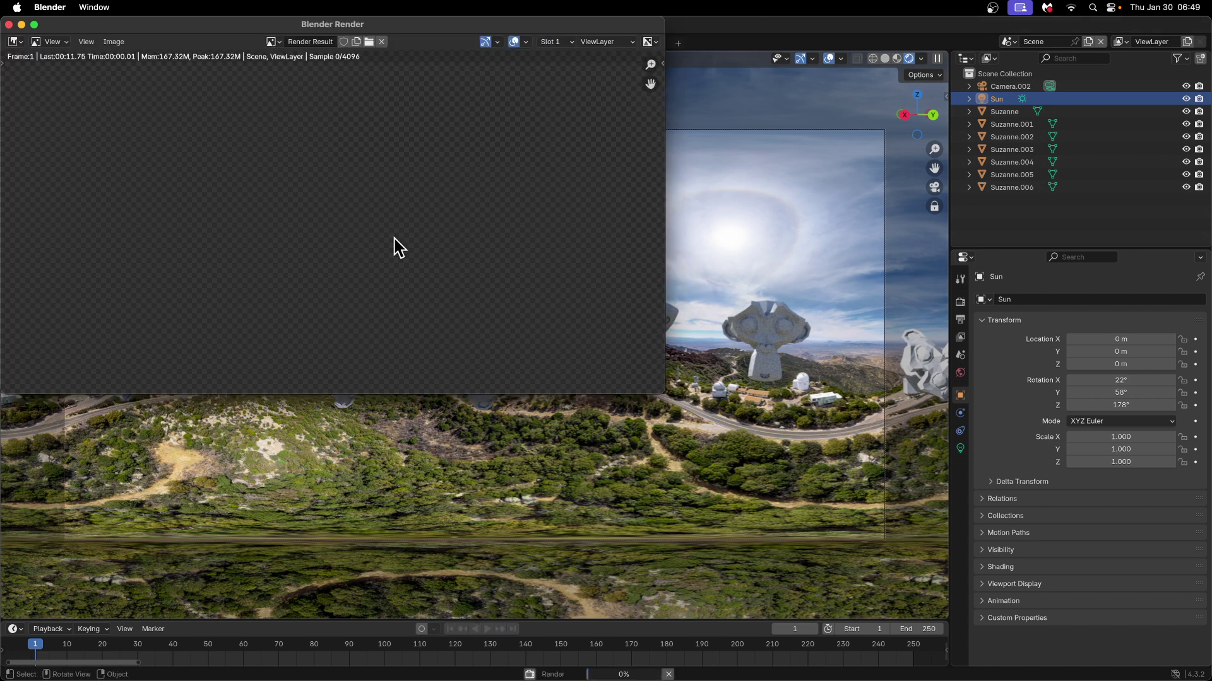
pyautogui.press('Home')
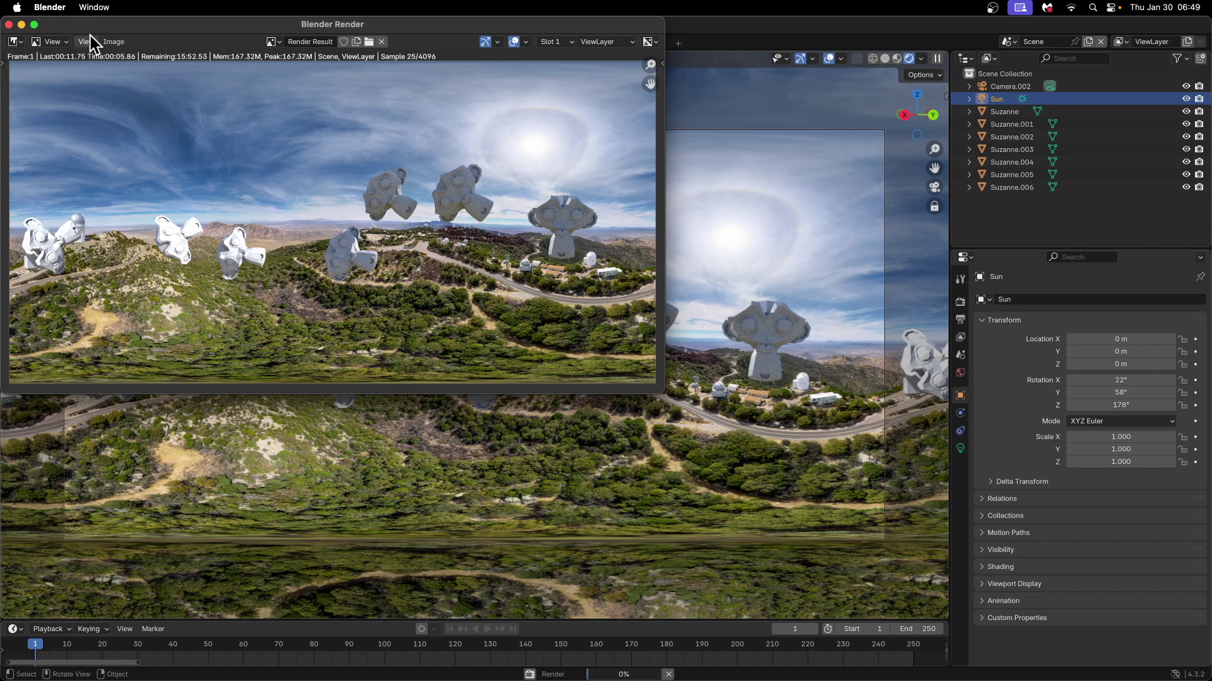
pyautogui.click(115, 42)
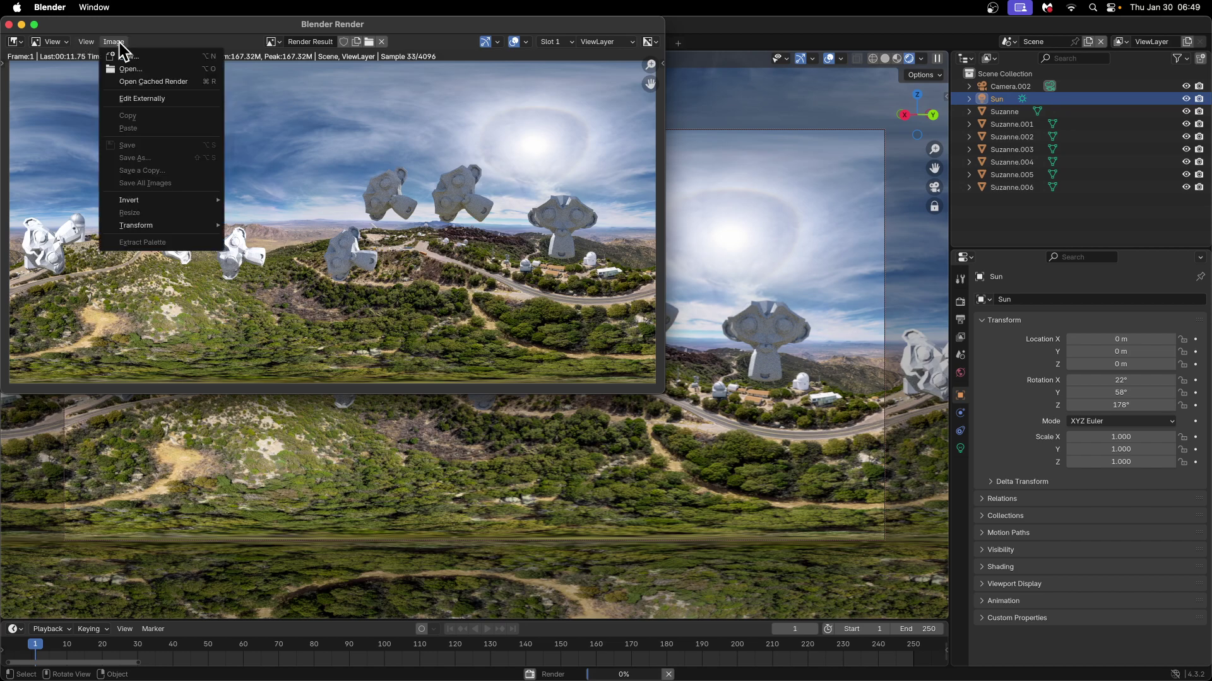
pyautogui.click(117, 40)
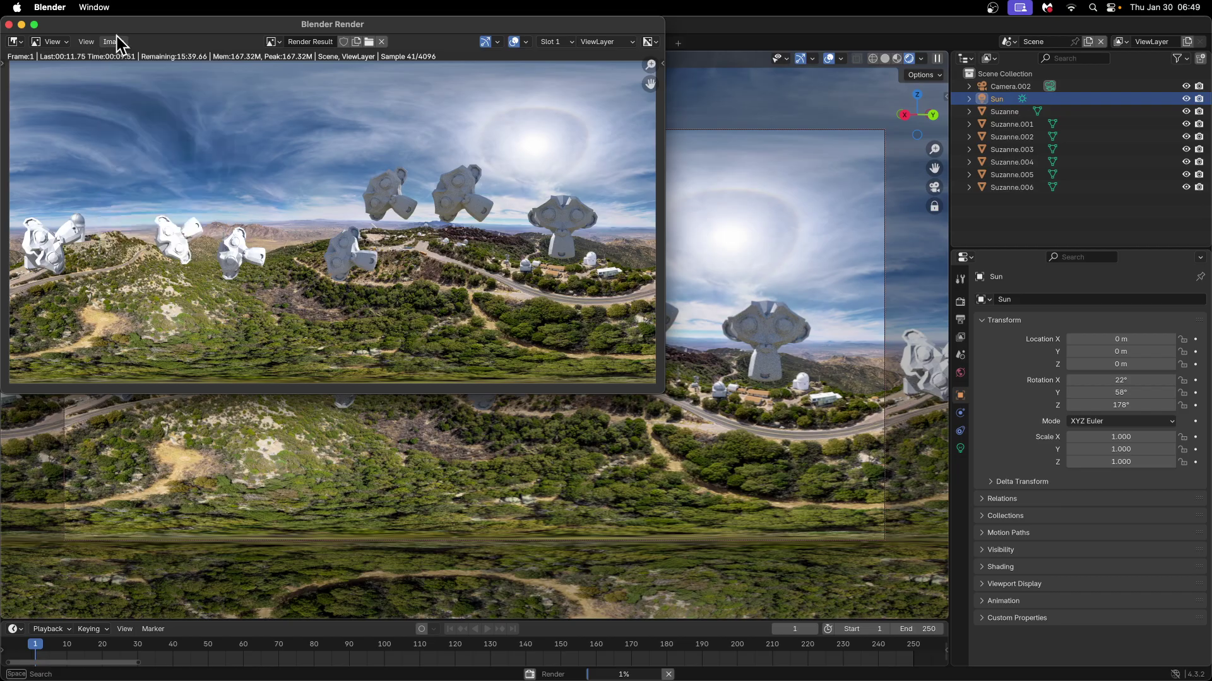
pyautogui.press('Escape')
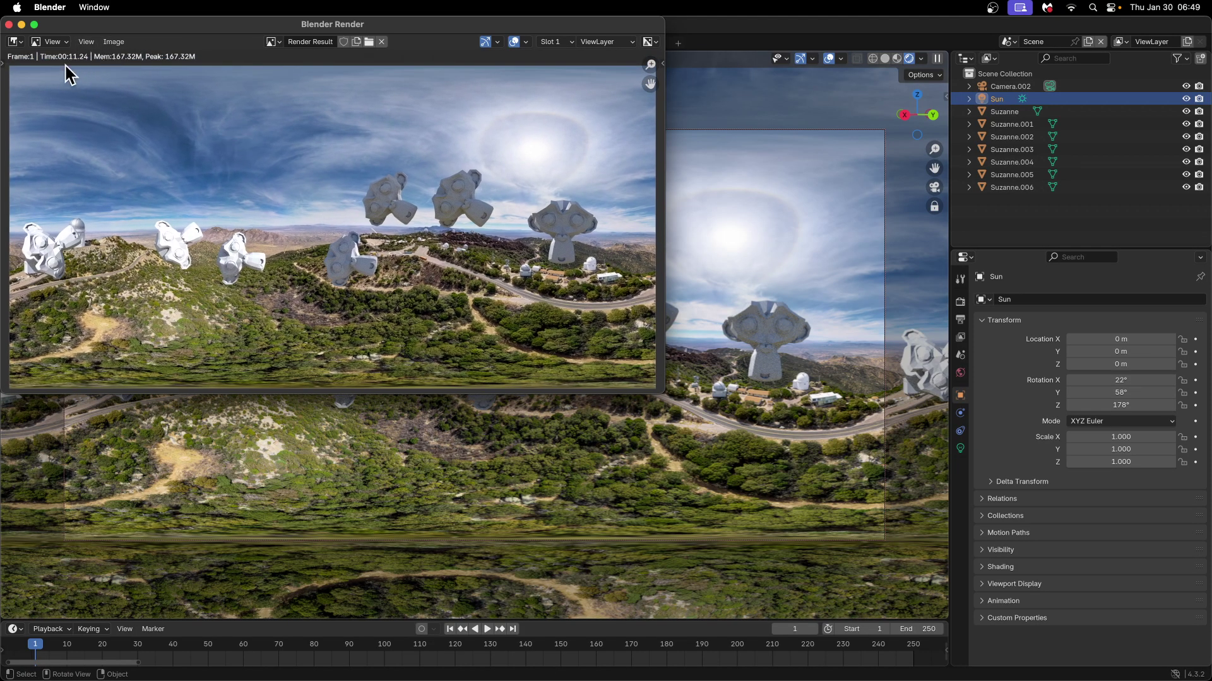
# Step: Save the rendered image as a PNG named "test" in the Science on a Sphere folder and close the render window
pyautogui.click(114, 42)
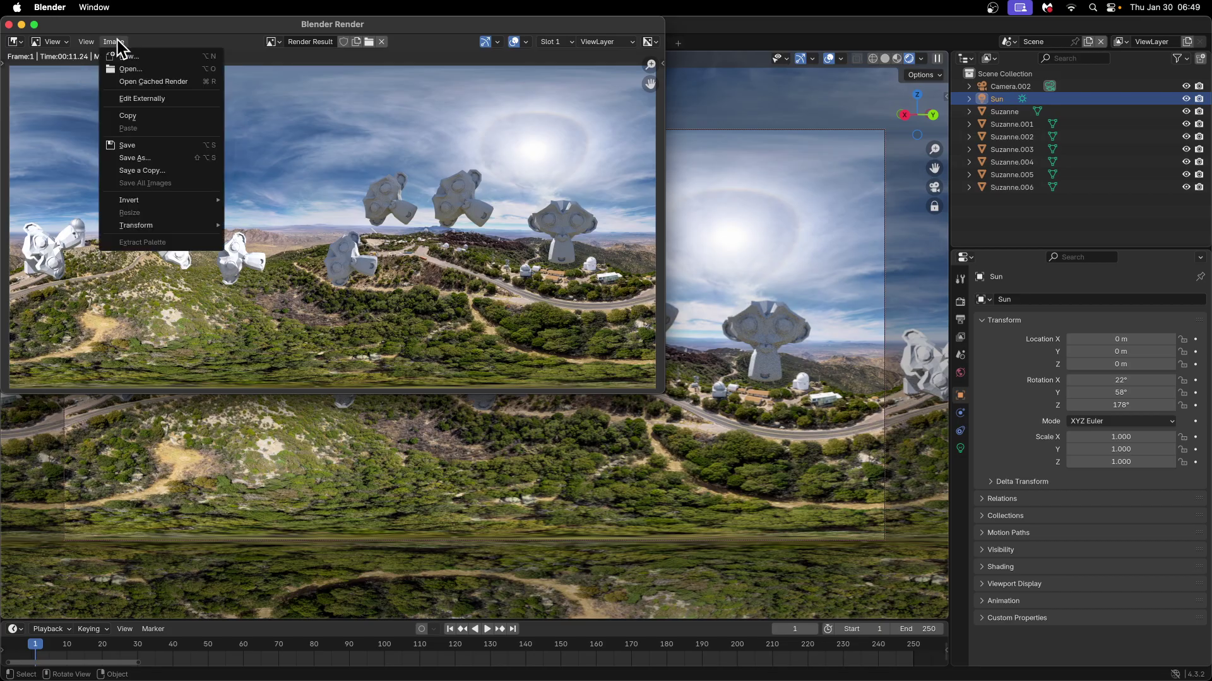
pyautogui.click(157, 146)
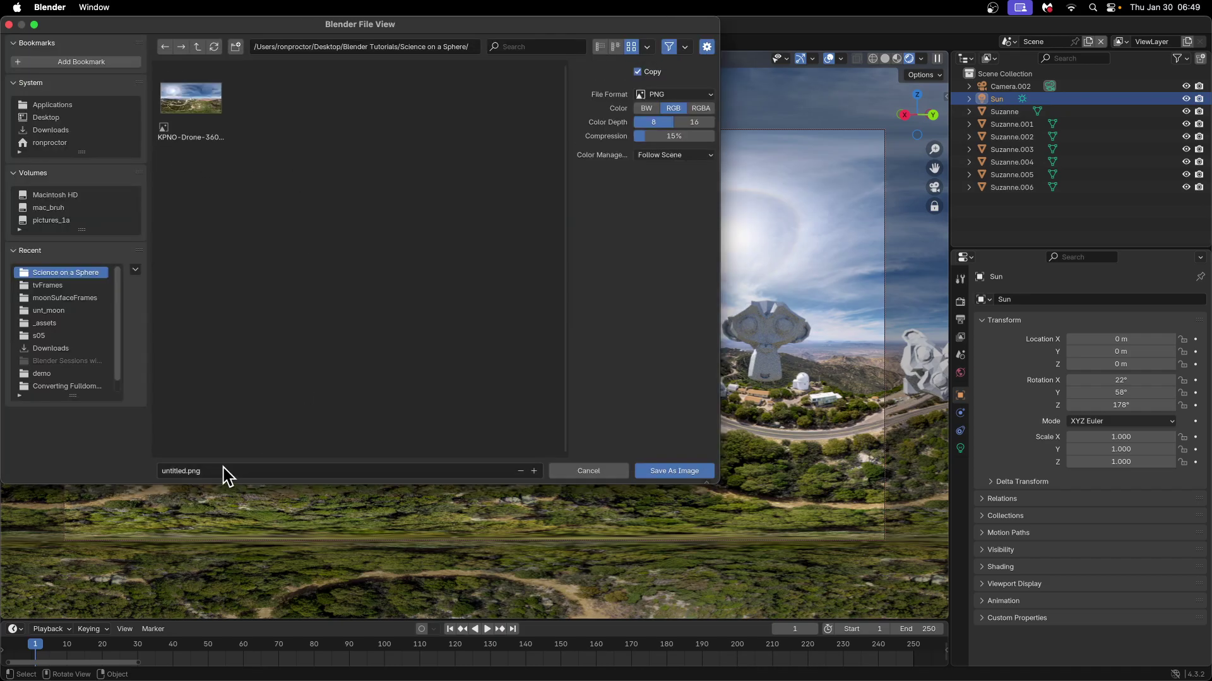
pyautogui.click(221, 470)
pyautogui.press('BackSpace')
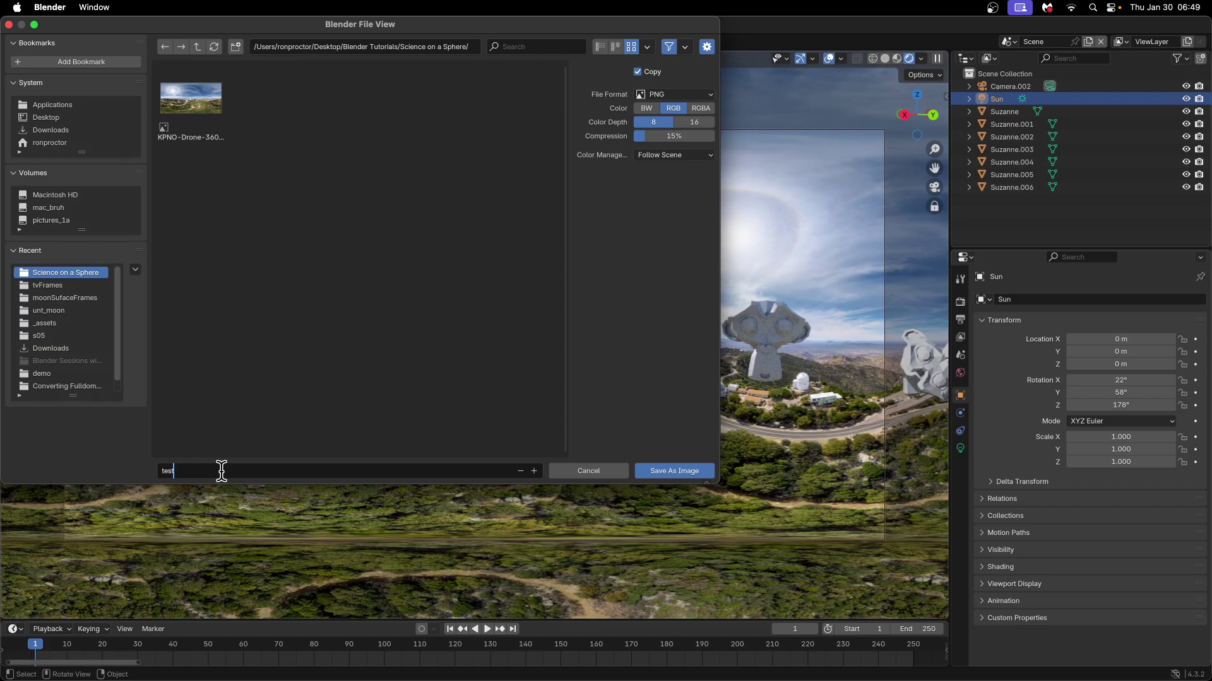
pyautogui.write('test')
pyautogui.press('Return')
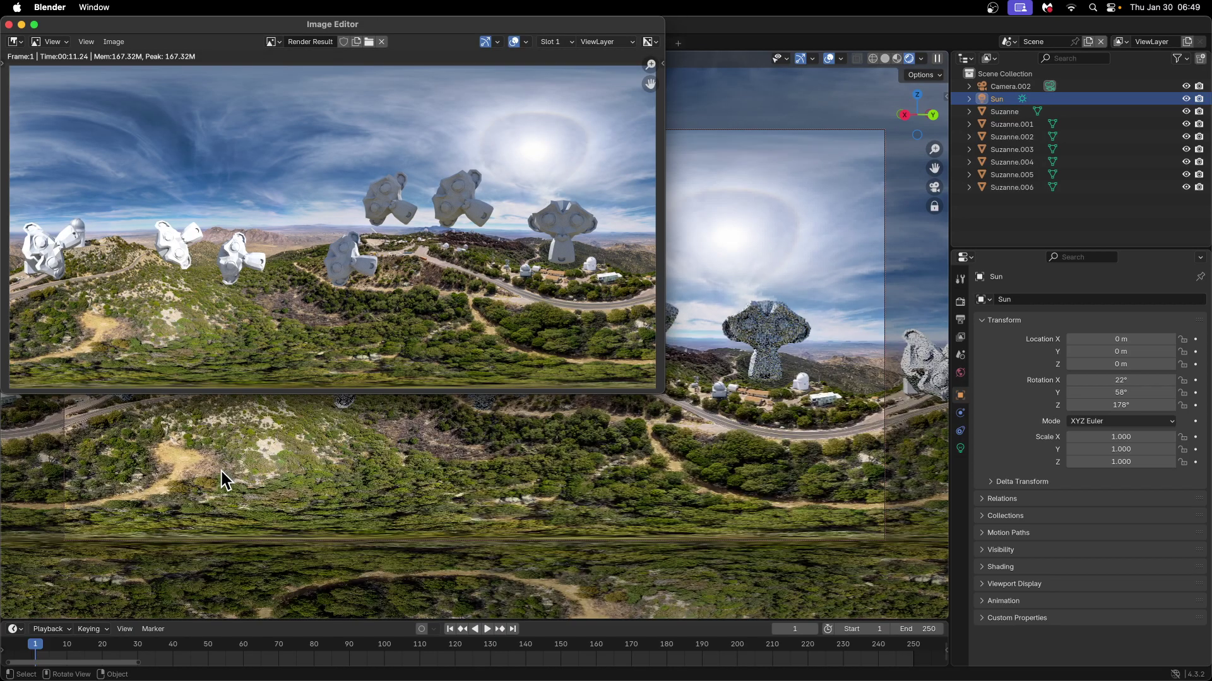
pyautogui.click(9, 24)
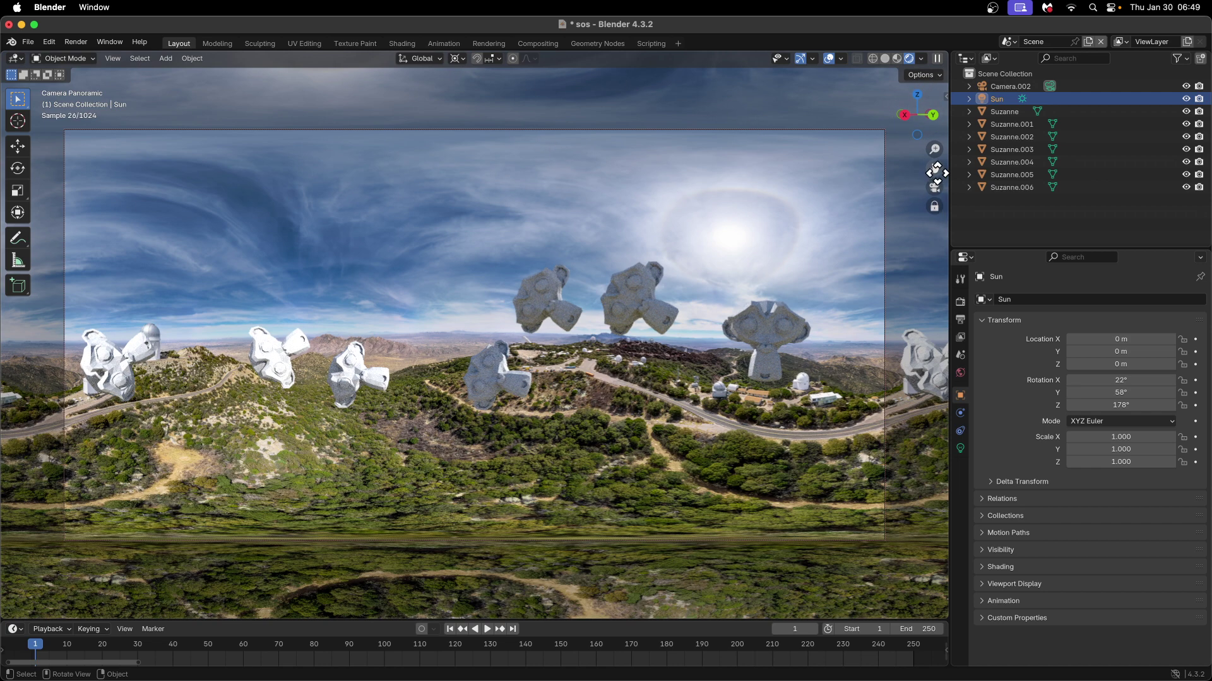
# Step: Leave the camera view and rename the current scene "SOS"
pyautogui.moveTo(731, 308); pyautogui.dragTo(631, 303, button='middle')
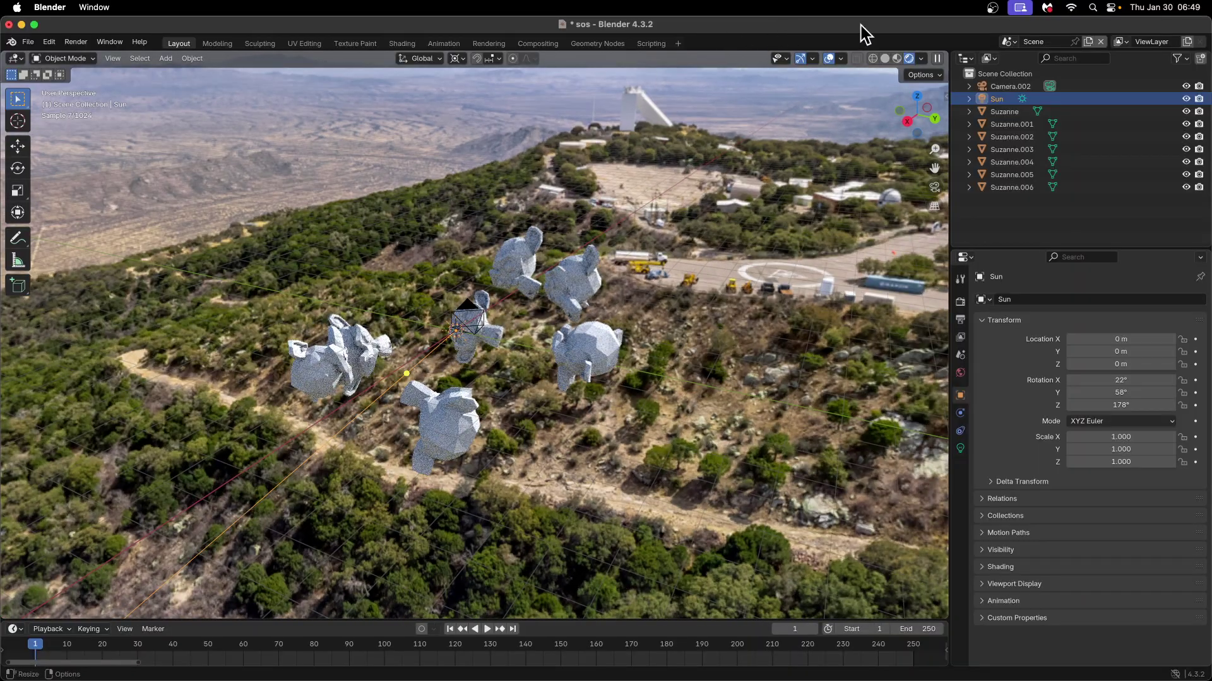
pyautogui.click(1031, 42)
pyautogui.write('SOS')
pyautogui.press('Return')
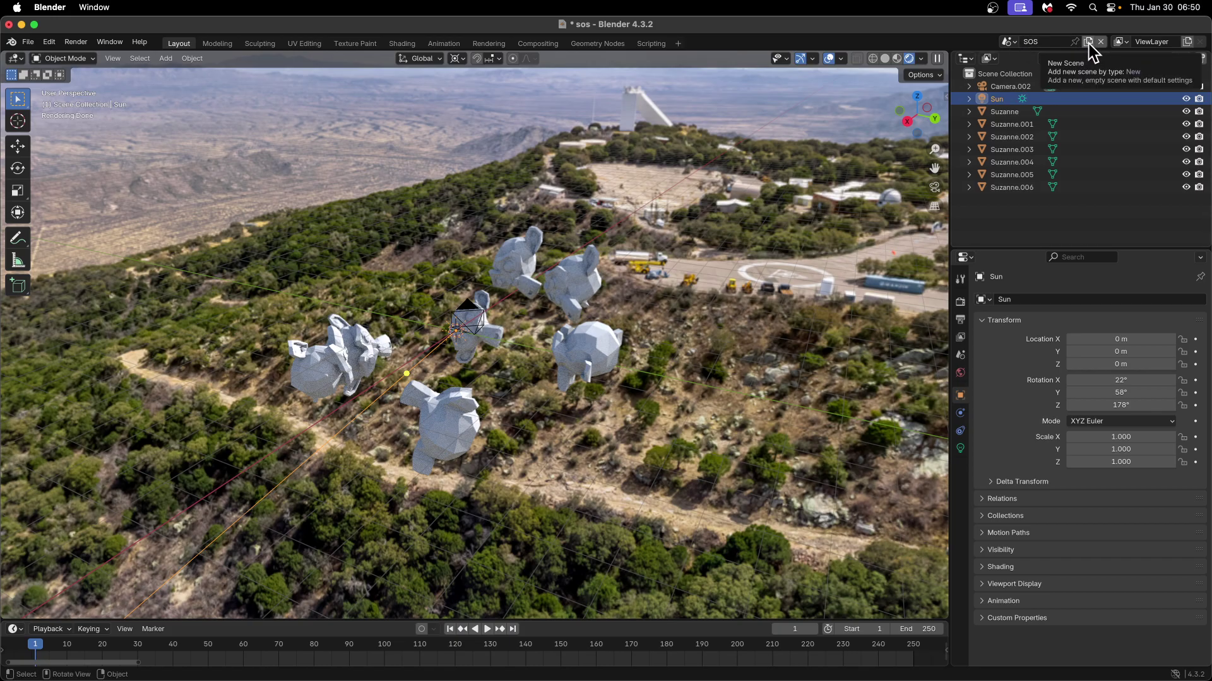
# Step: Switch to the scene named Default
pyautogui.click(1007, 40)
pyautogui.click(1007, 39)
pyautogui.click(1007, 40)
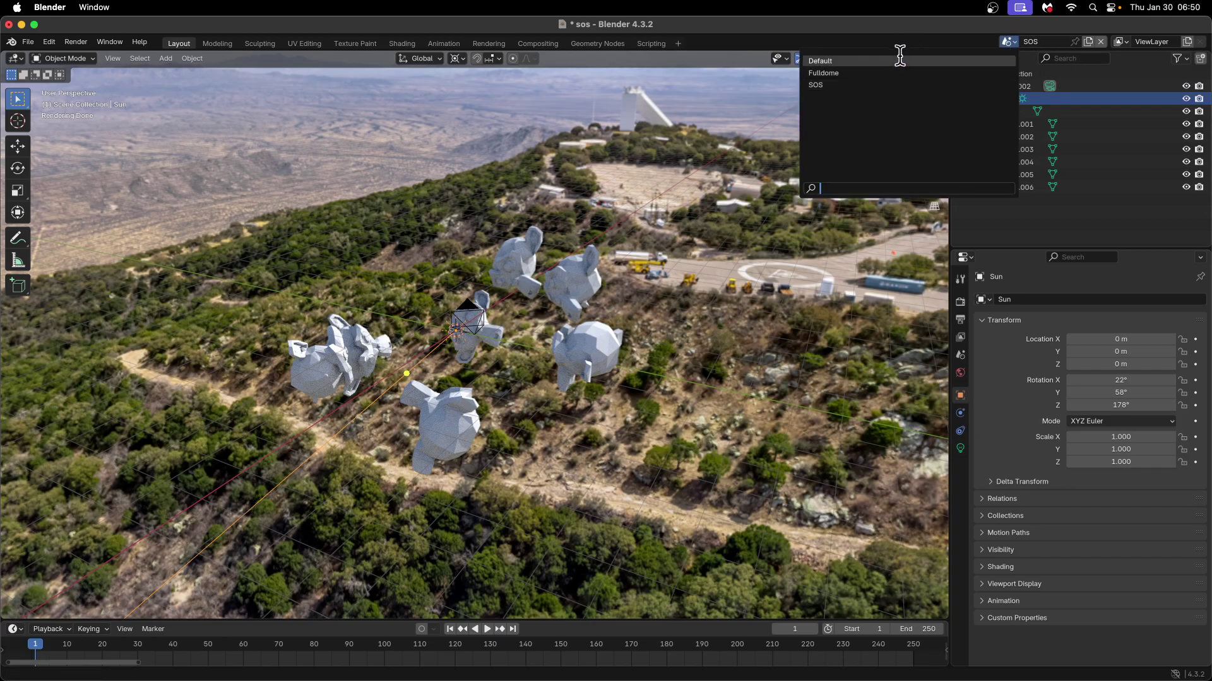
pyautogui.click(899, 61)
# Step: Delete the cube from the Default scene
pyautogui.moveTo(598, 358); pyautogui.dragTo(492, 405, button='middle')
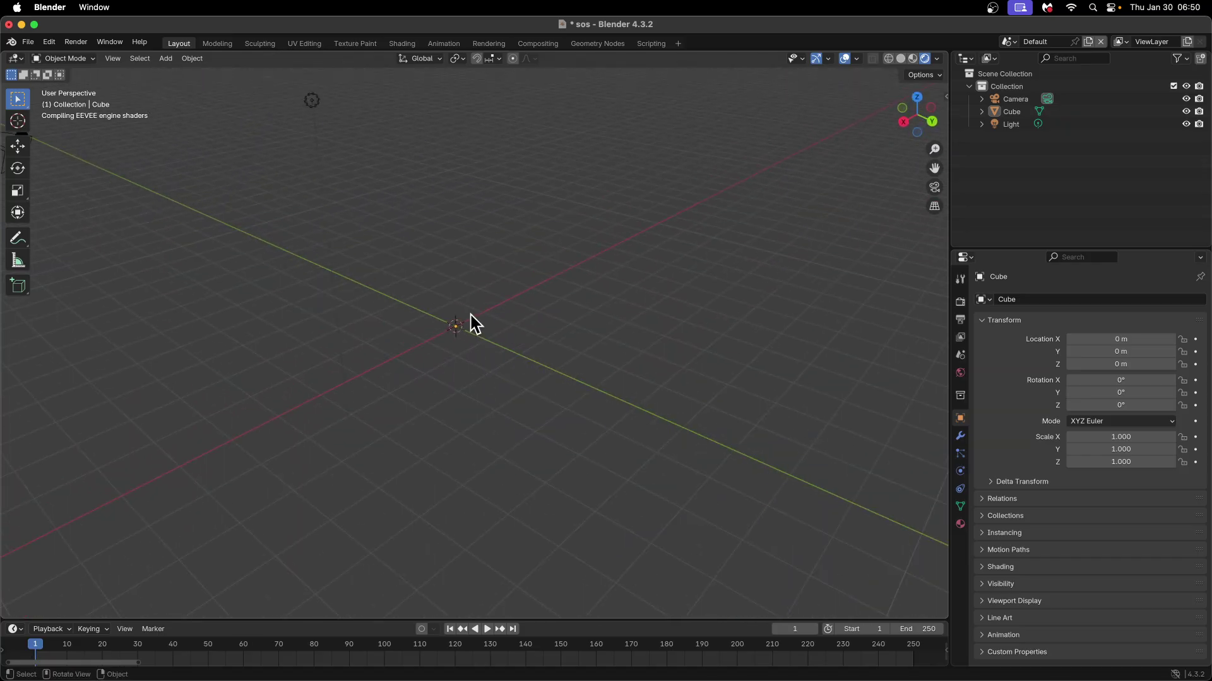
pyautogui.click(462, 342)
pyautogui.moveTo(530, 334)
pyautogui.mouseDown(button='middle')
pyautogui.moveTo(516, 393)
pyautogui.moveTo(540, 351)
pyautogui.mouseUp(button='middle')
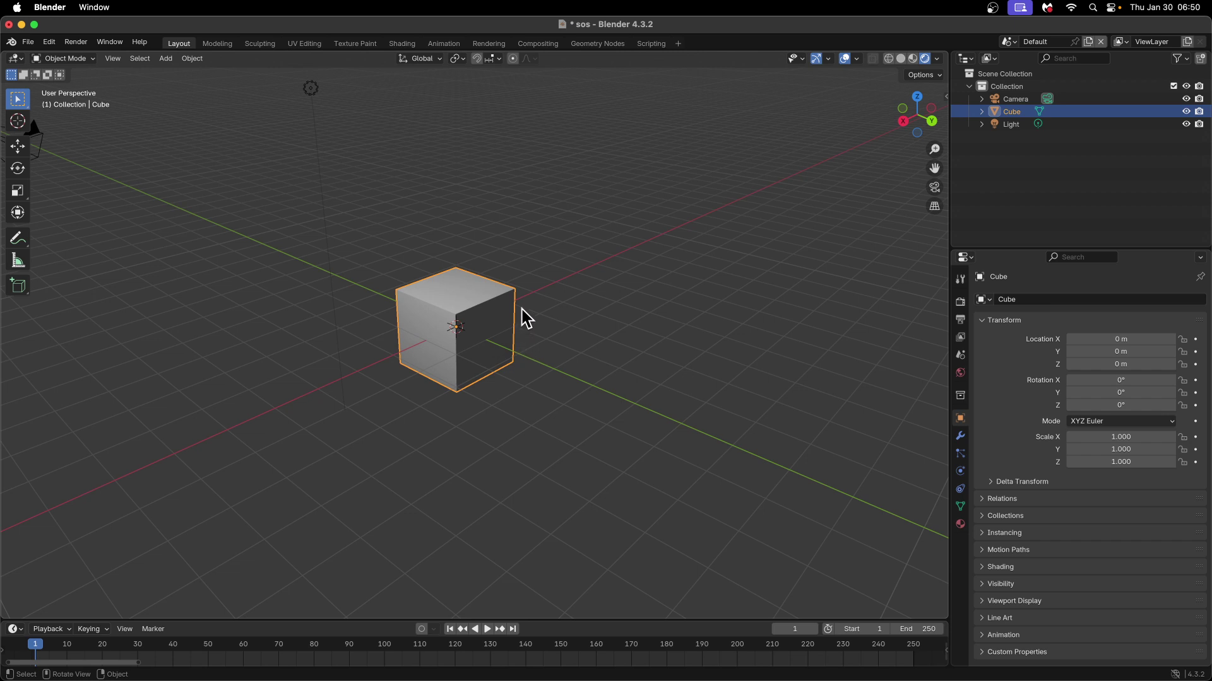
pyautogui.press('x')
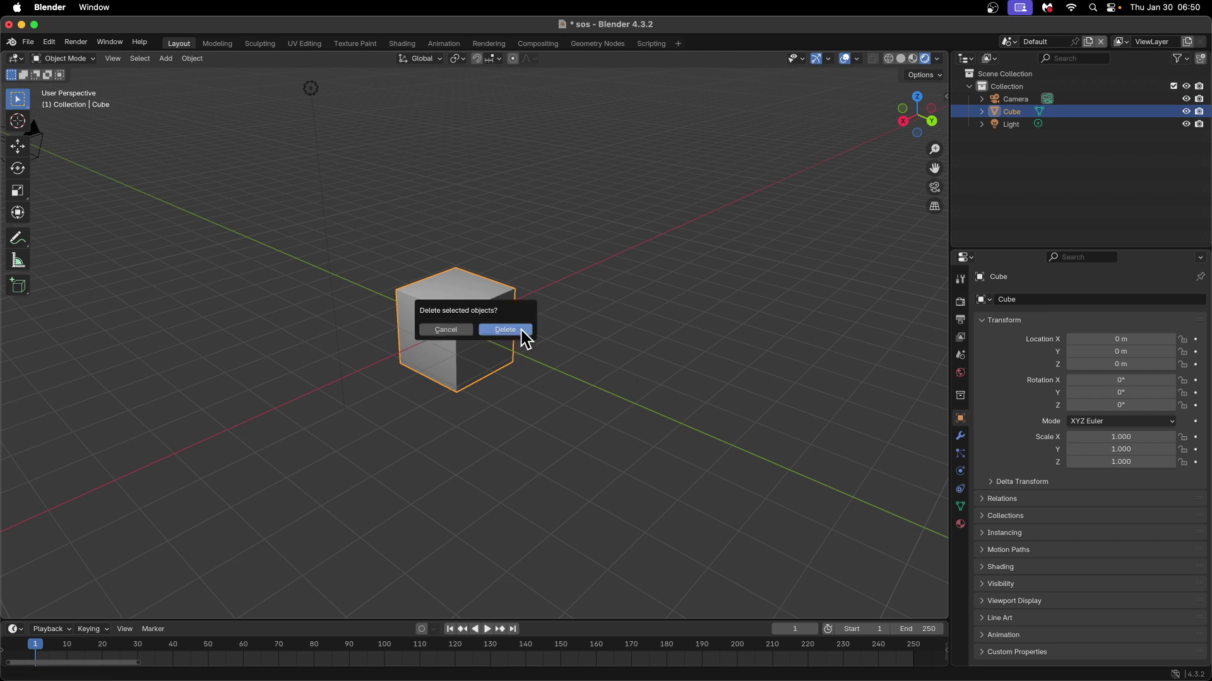
pyautogui.click(521, 331)
# Step: Add a UV sphere at the origin, scale it up to about 4.367 and shade it smooth
pyautogui.hotkey('shift', 'a')
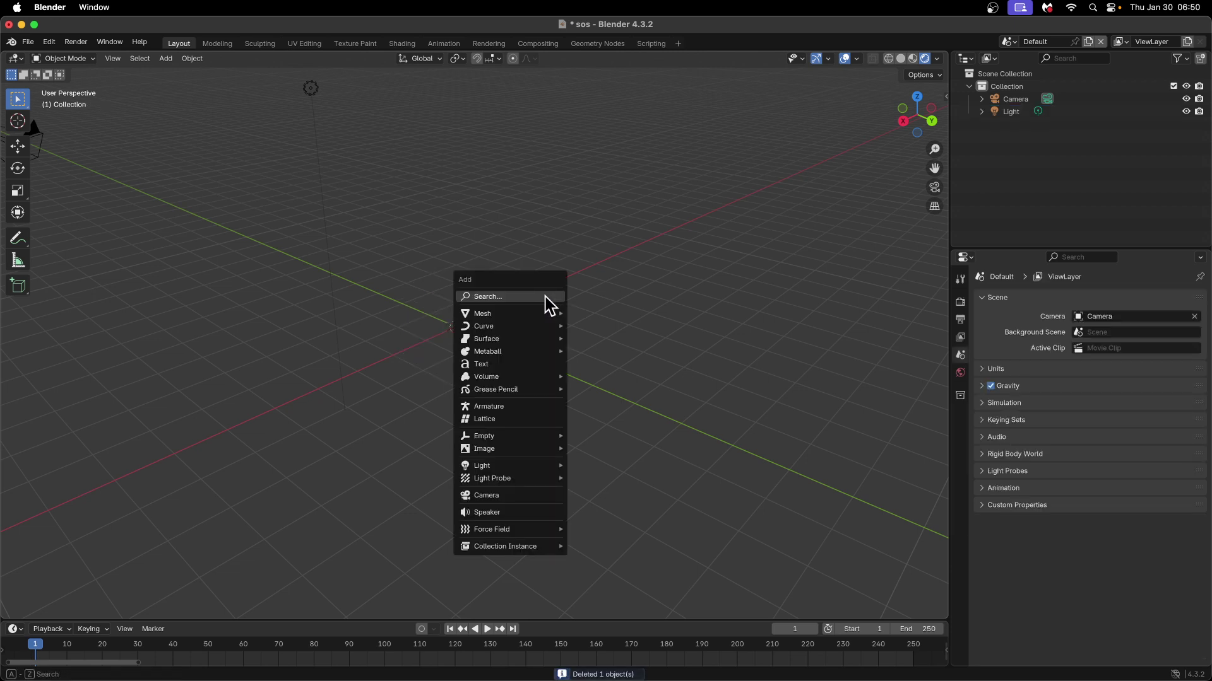
pyautogui.moveTo(535, 314)
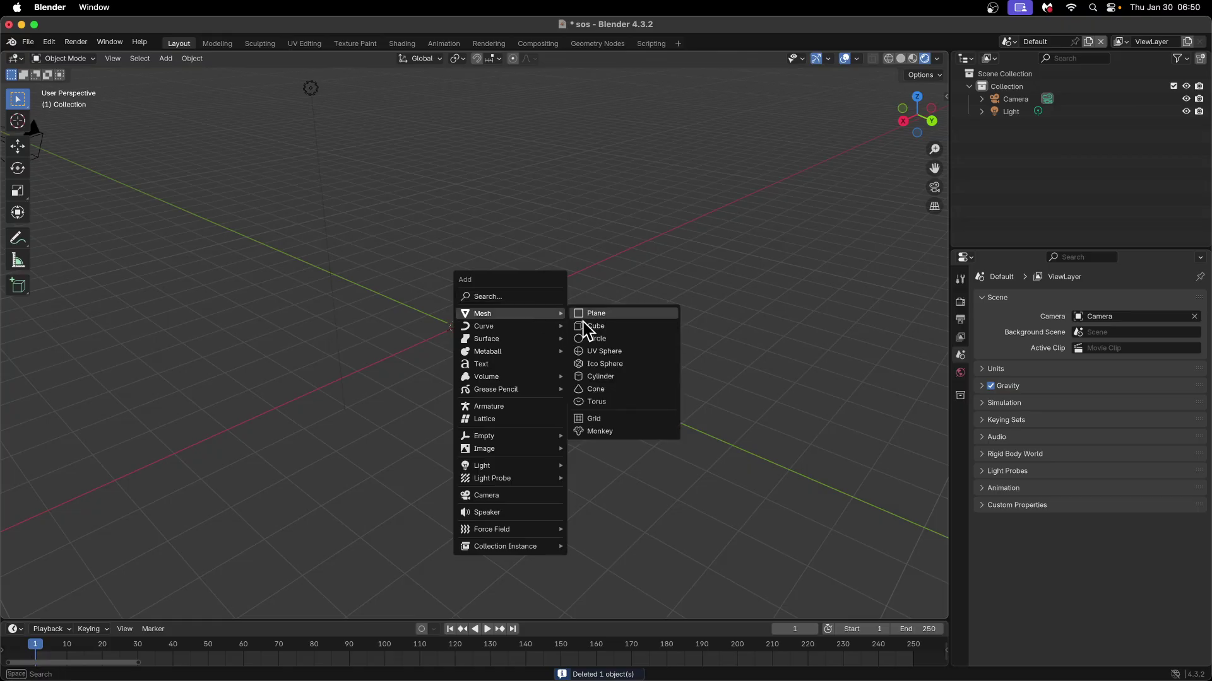
pyautogui.click(631, 354)
pyautogui.press('s')
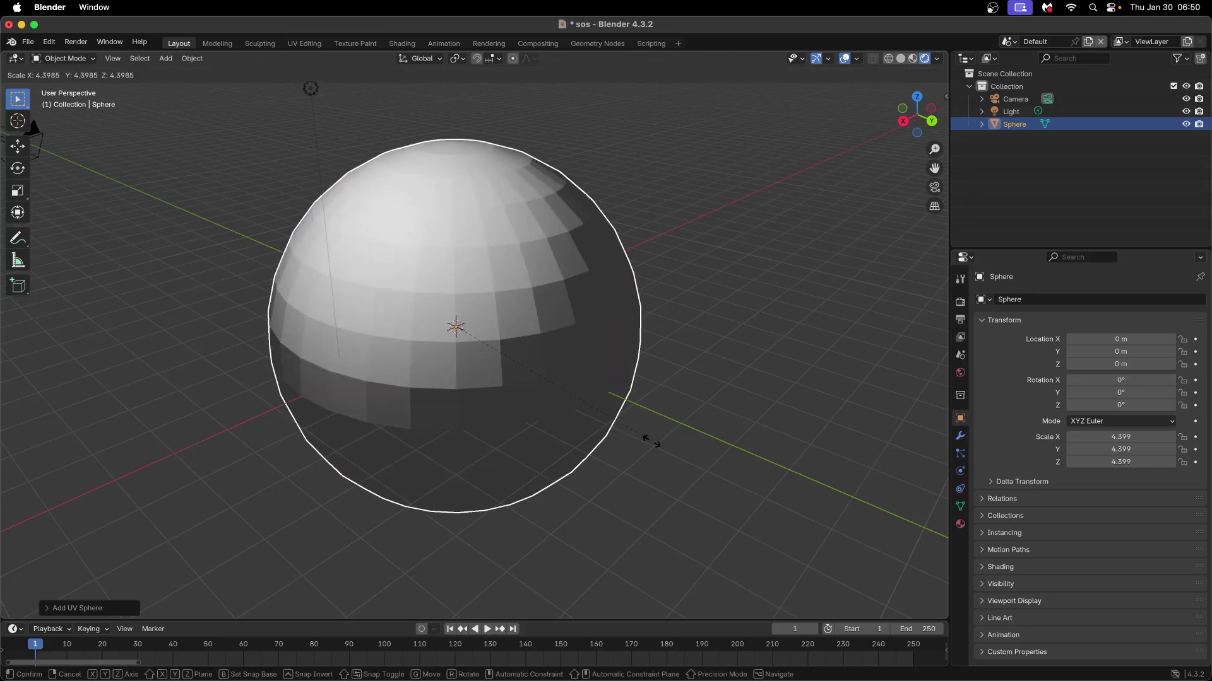
pyautogui.click(578, 389)
pyautogui.rightClick(558, 276)
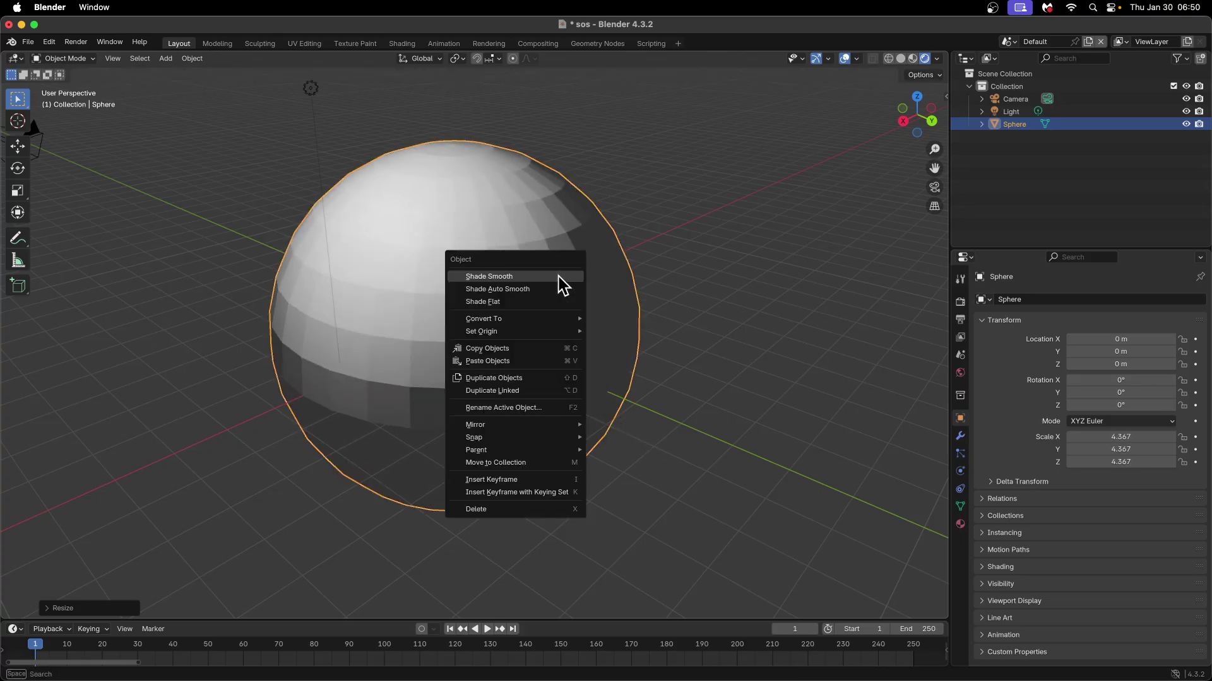
pyautogui.click(533, 279)
# Step: Delete the light above the sphere
pyautogui.moveTo(506, 417); pyautogui.dragTo(555, 402, button='middle')
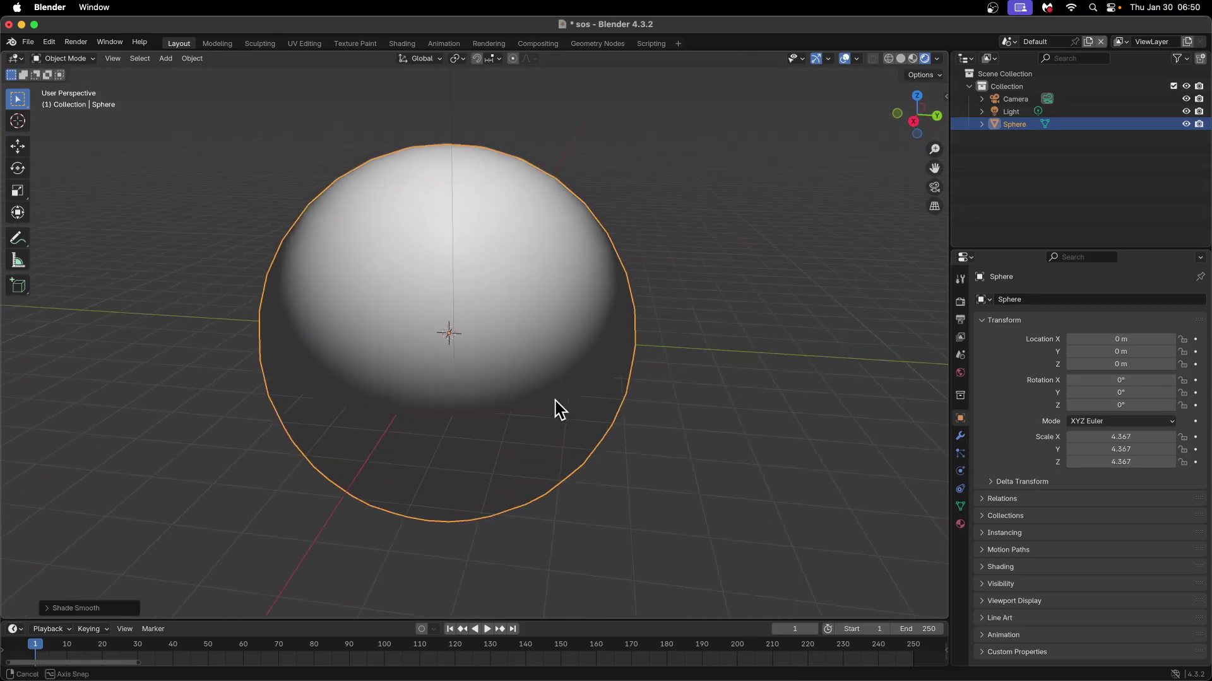
pyautogui.moveTo(496, 296); pyautogui.dragTo(449, 216, button='middle')
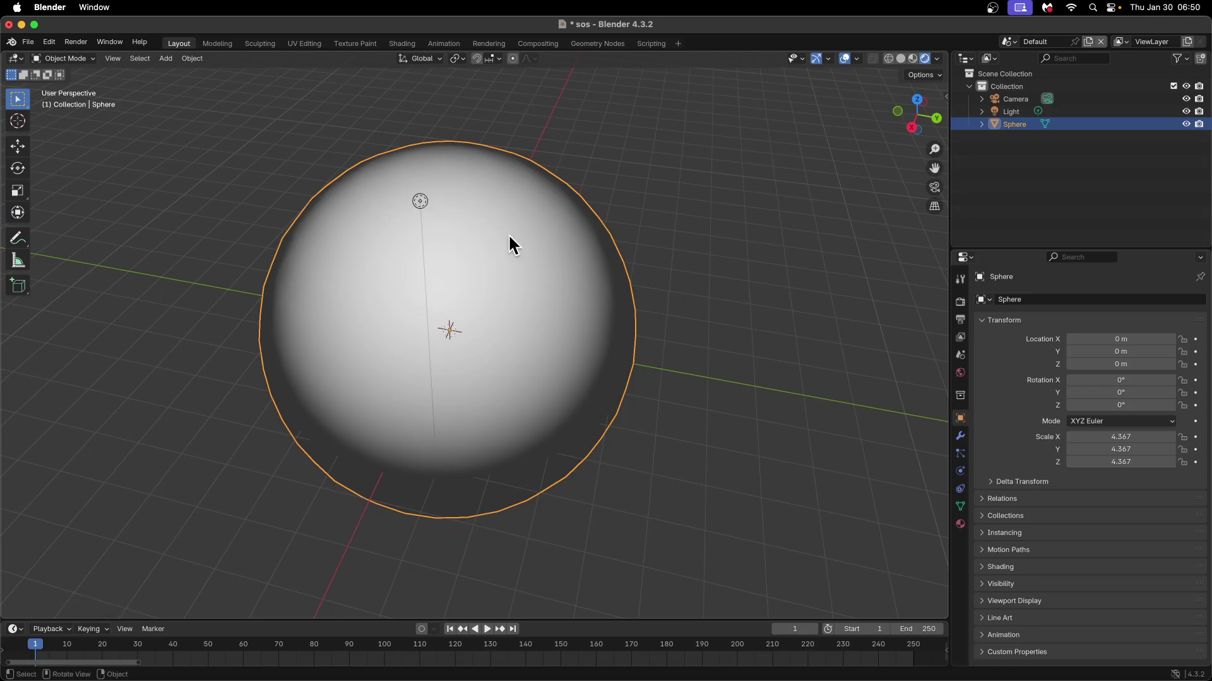
pyautogui.click(419, 202)
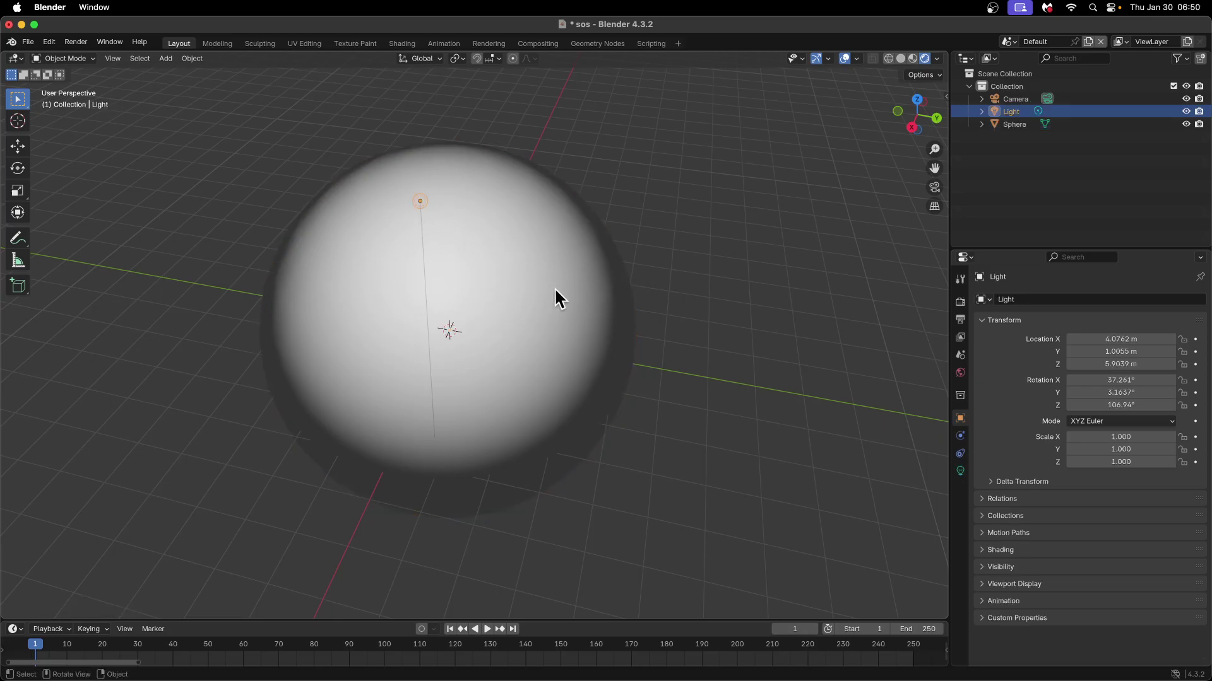
pyautogui.press('x')
pyautogui.click(538, 291)
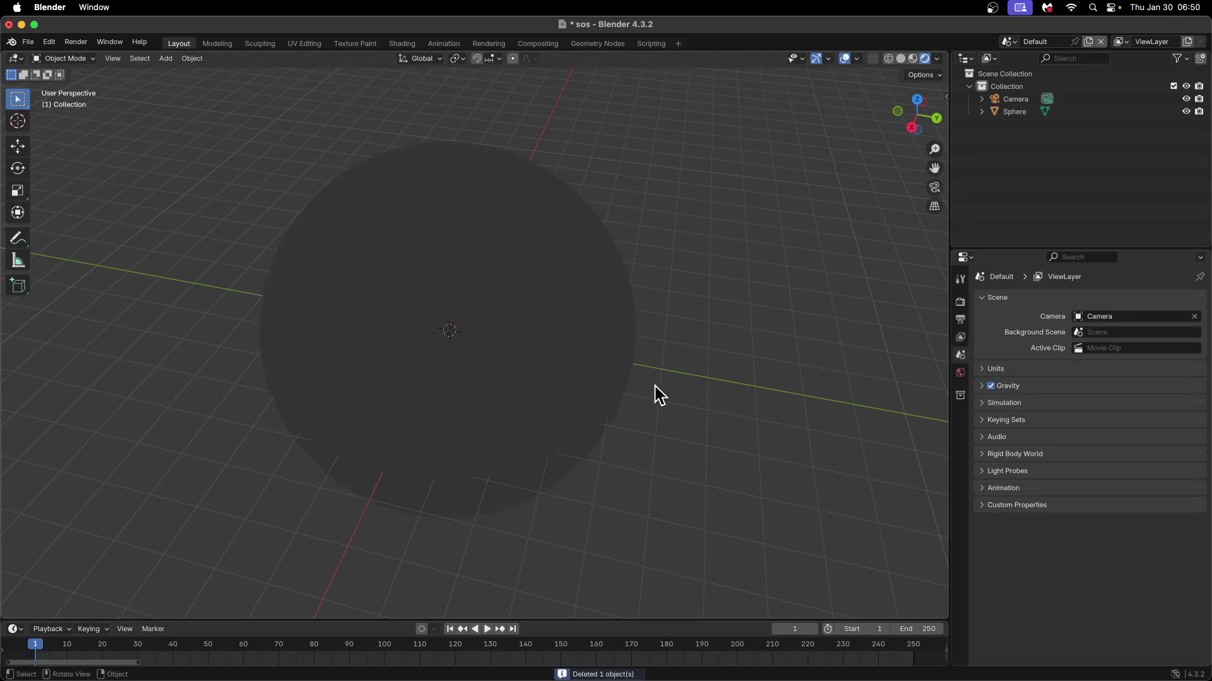
# Step: Create a new material for the UV sphere
pyautogui.moveTo(654, 395); pyautogui.dragTo(524, 325, button='middle')
pyautogui.click(524, 325)
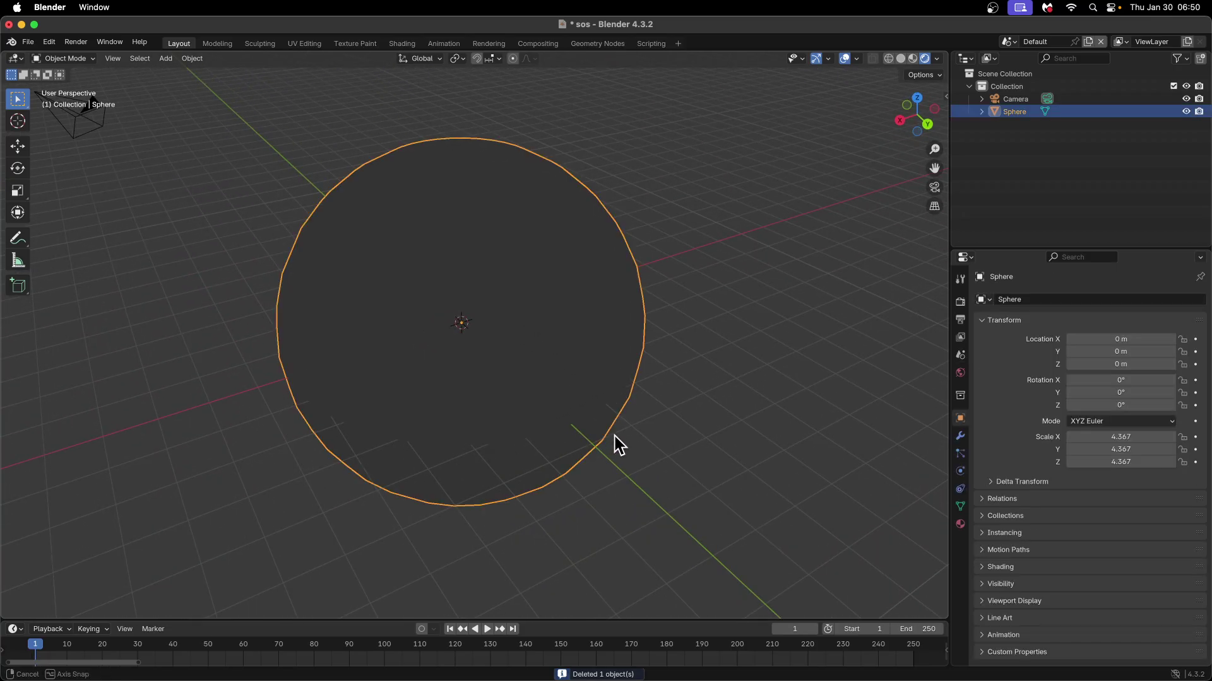
pyautogui.moveTo(617, 441); pyautogui.dragTo(636, 425, button='middle')
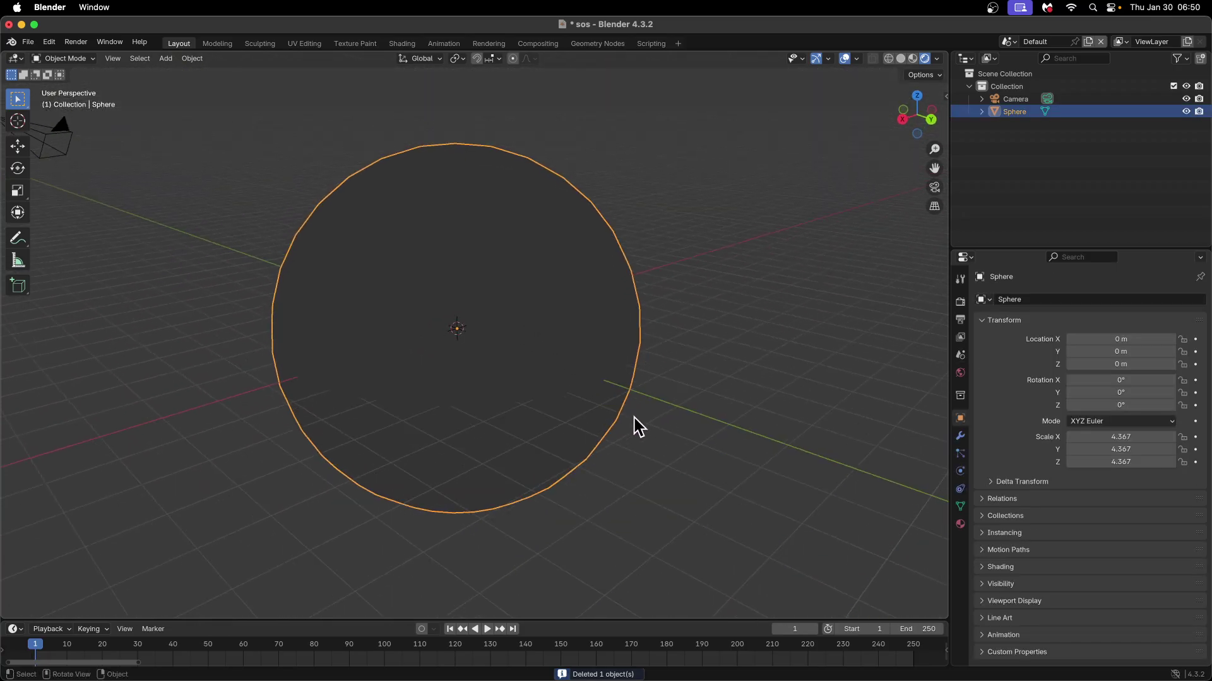
pyautogui.click(960, 524)
pyautogui.click(1022, 353)
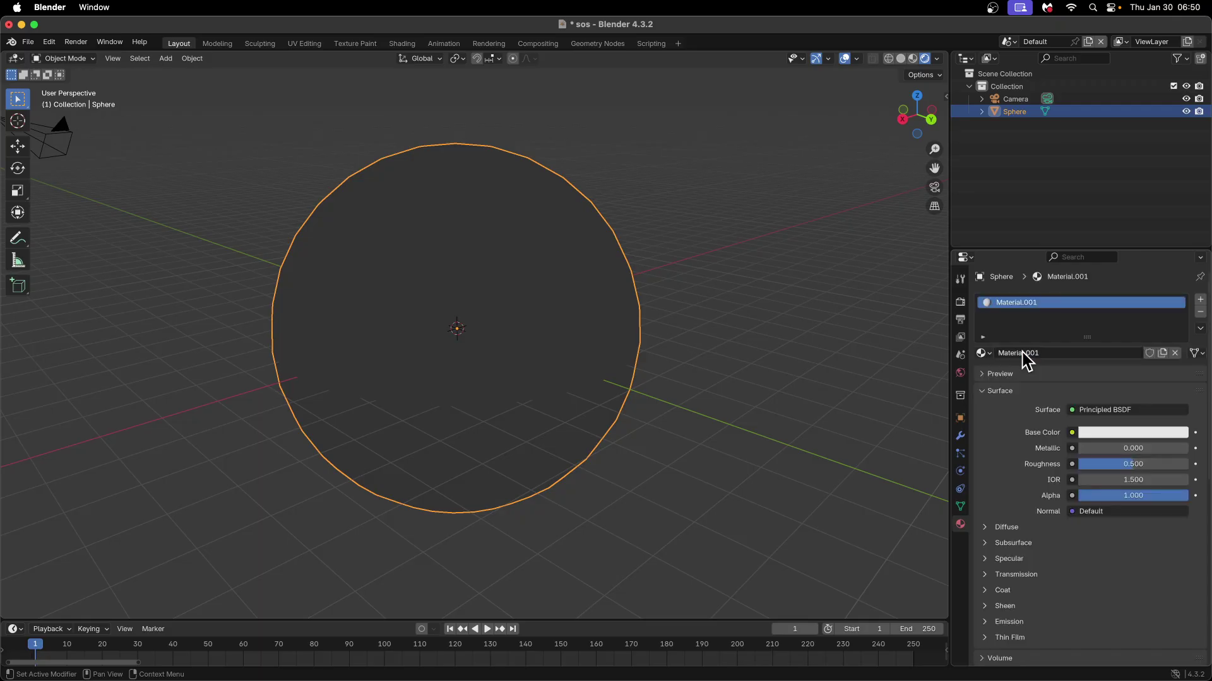
# Step: Change the sphere material's surface to Emission and use the image test.png as its color texture
pyautogui.click(1078, 411)
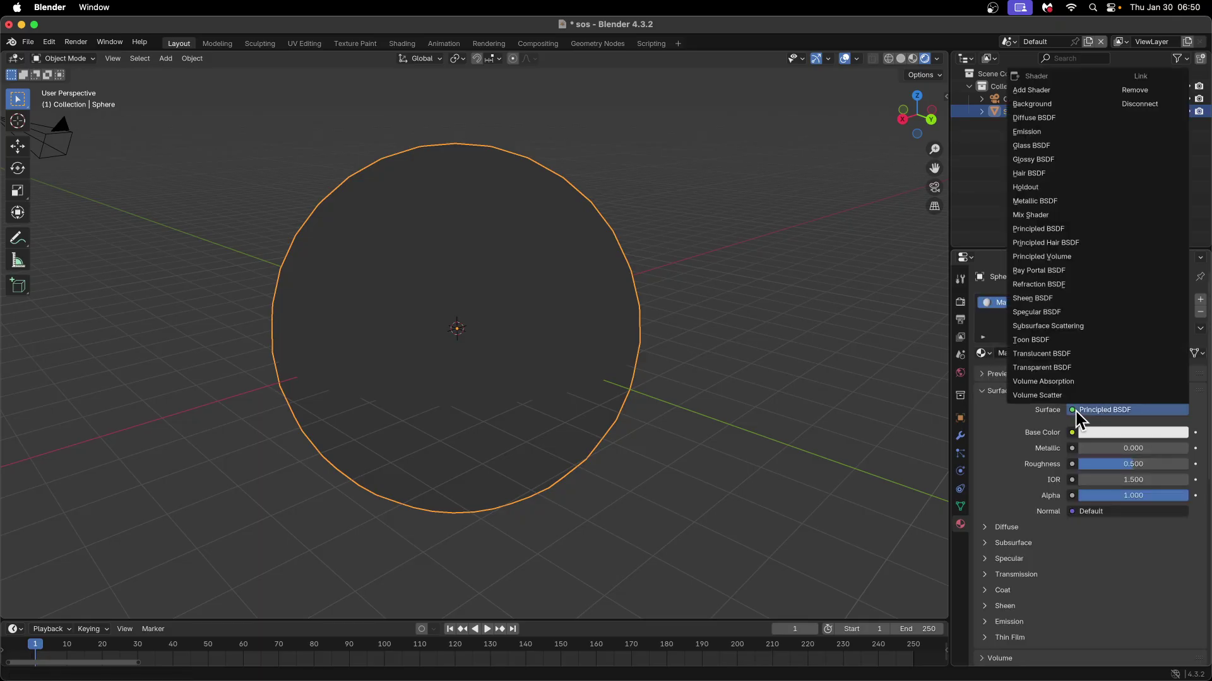
pyautogui.click(1038, 132)
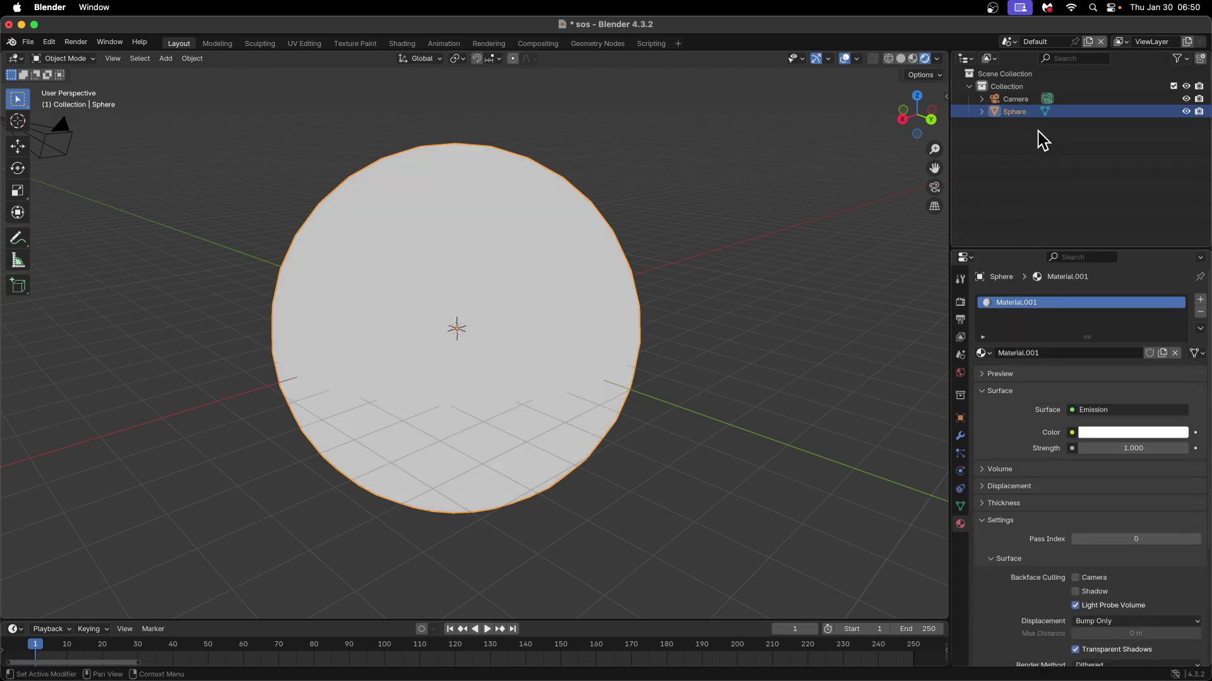
pyautogui.click(1072, 433)
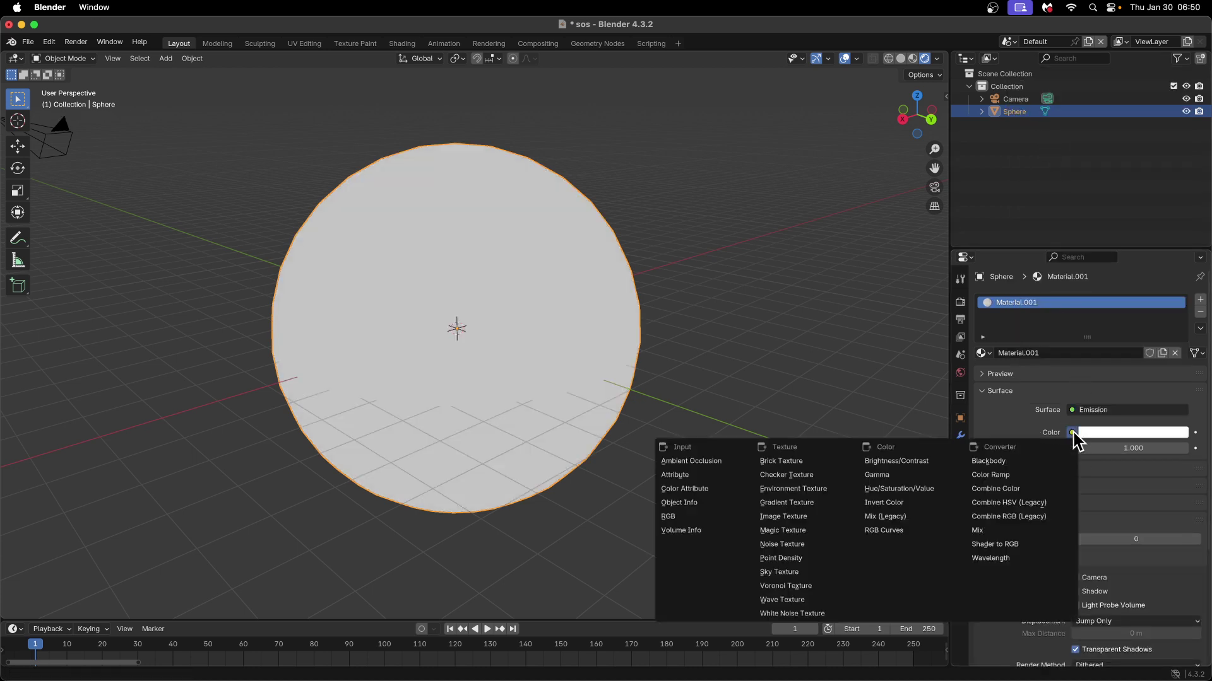
pyautogui.click(818, 517)
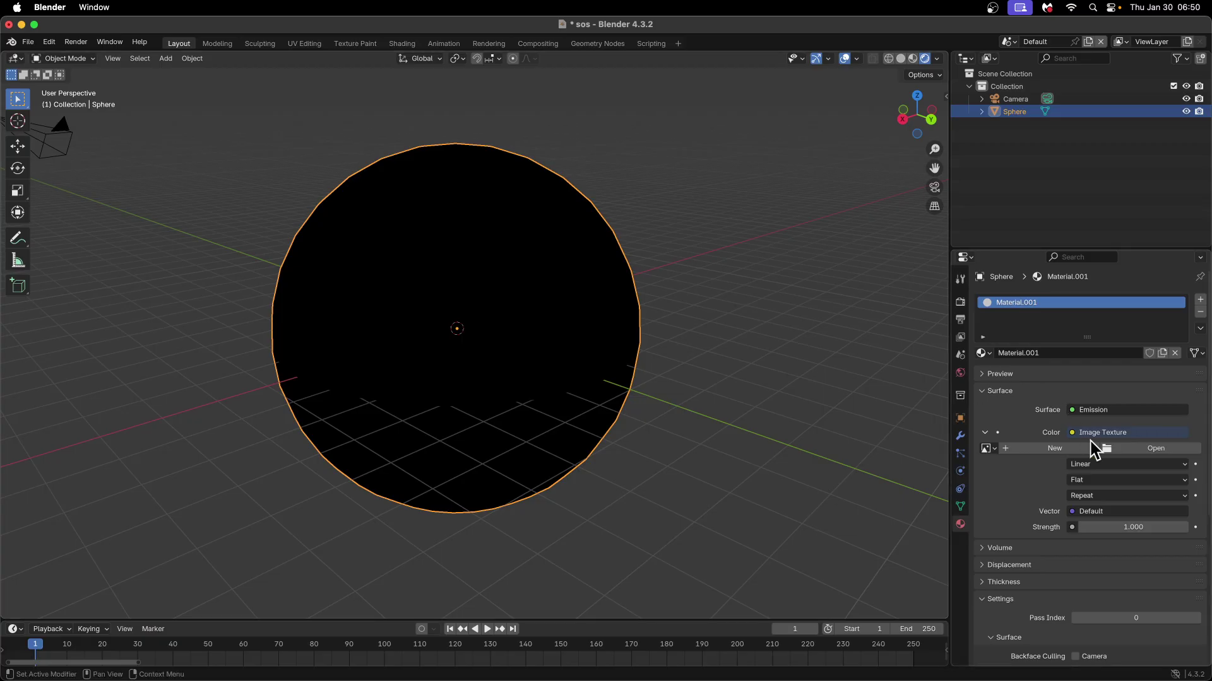
pyautogui.click(1134, 447)
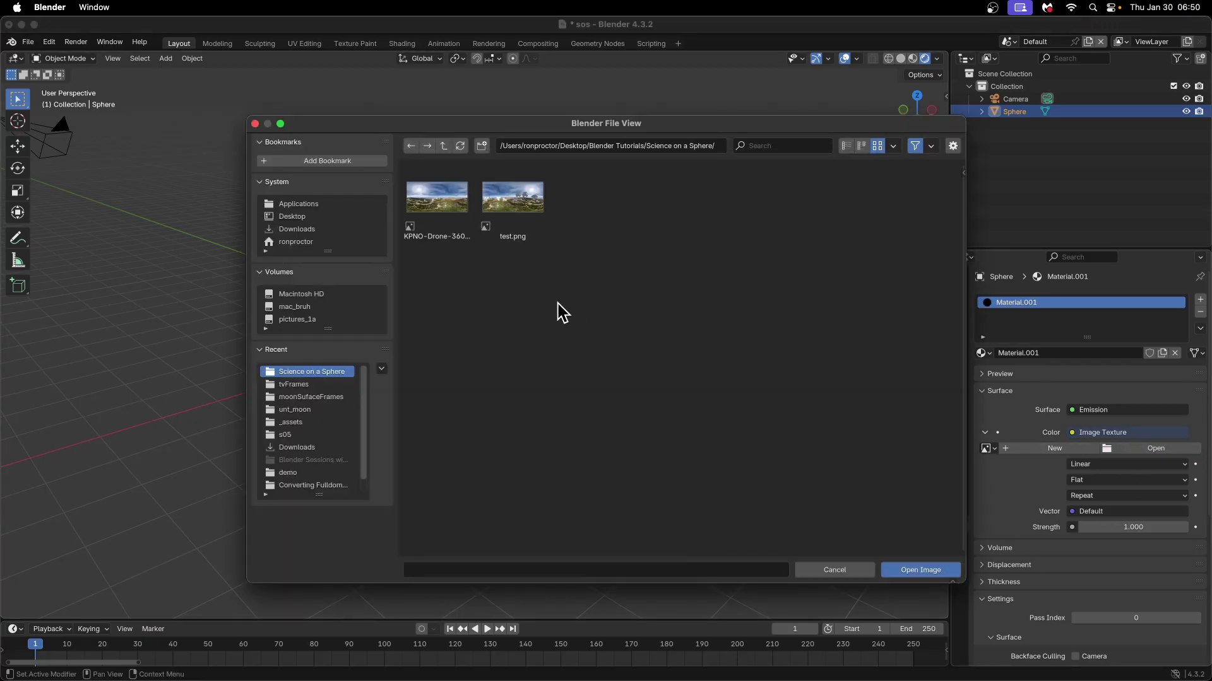
pyautogui.click(531, 208)
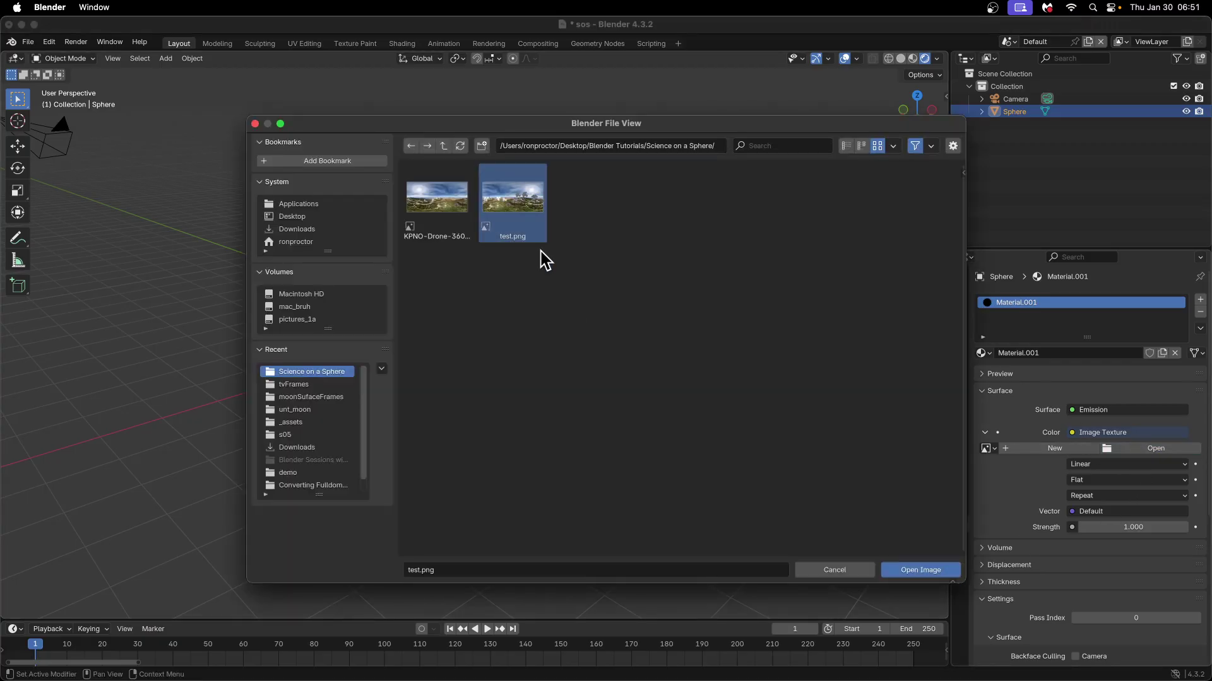
pyautogui.click(922, 570)
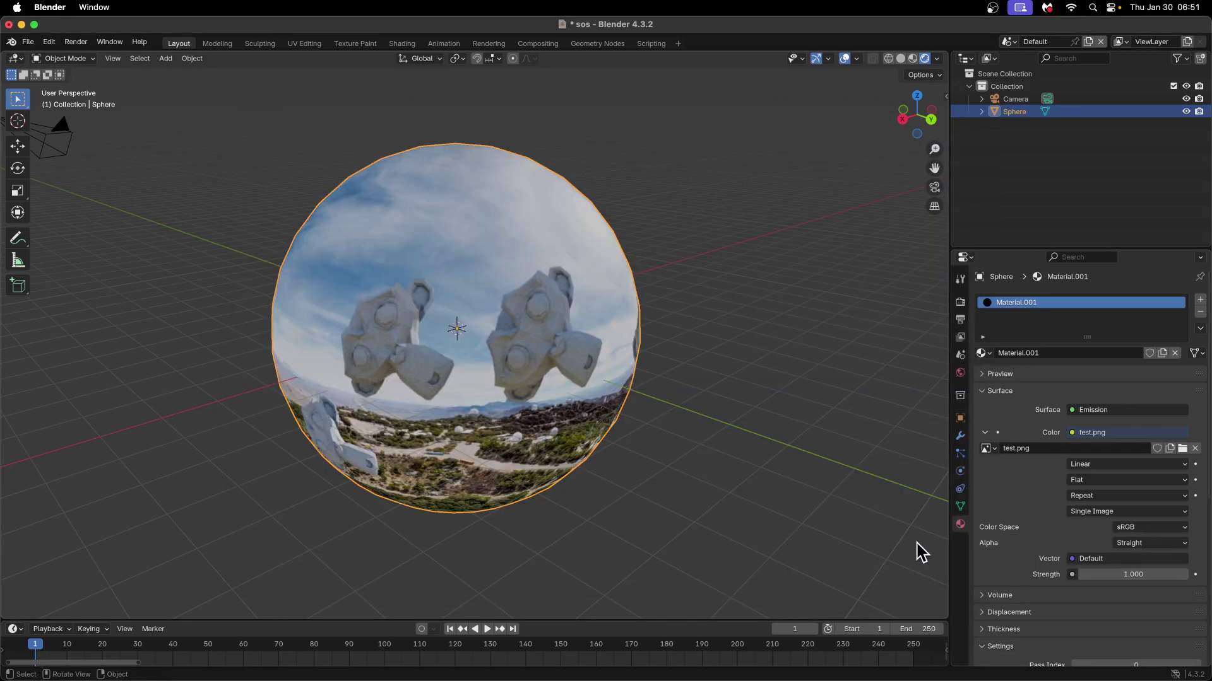
# Step: Deselect the sphere and examine the panorama mapped onto it from several sides
pyautogui.click(672, 478)
pyautogui.moveTo(598, 514); pyautogui.dragTo(768, 502, button='middle')
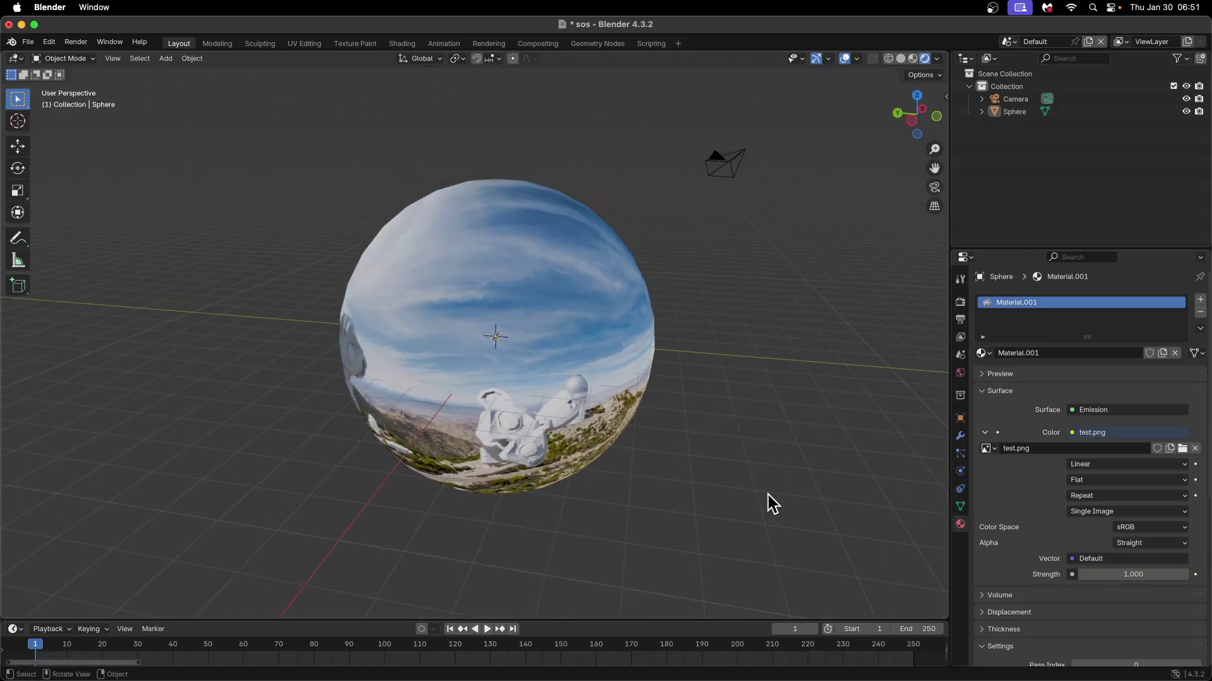
pyautogui.moveTo(486, 402); pyautogui.dragTo(712, 341, button='middle')
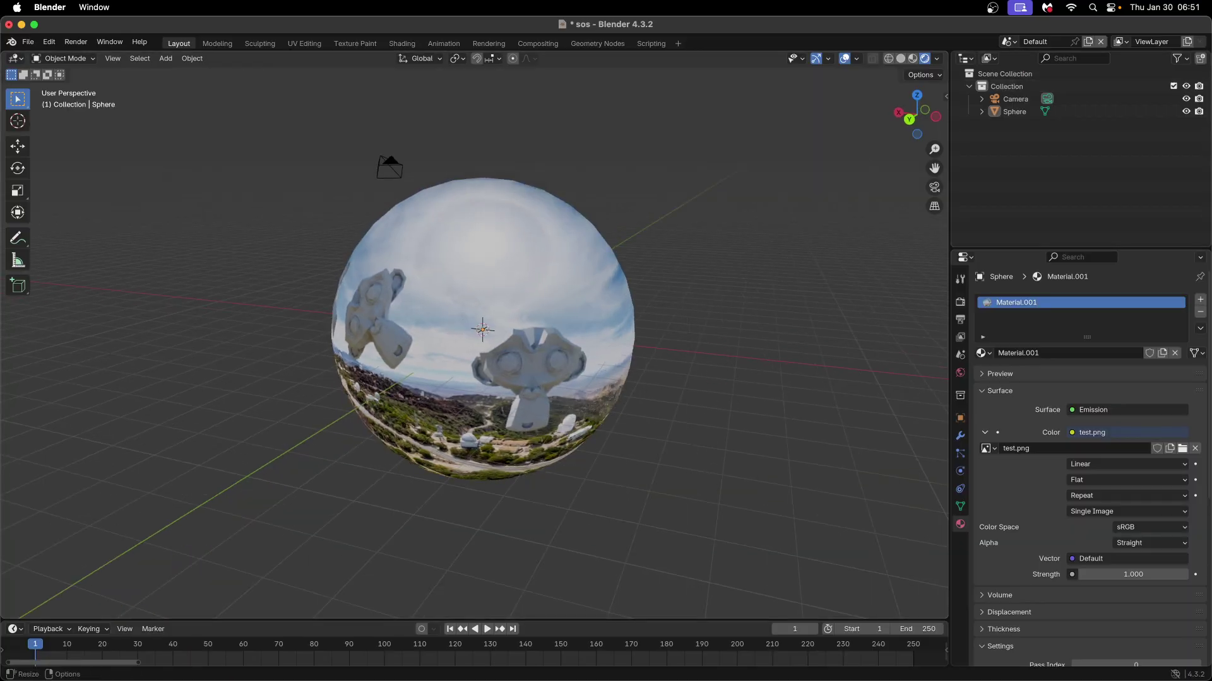